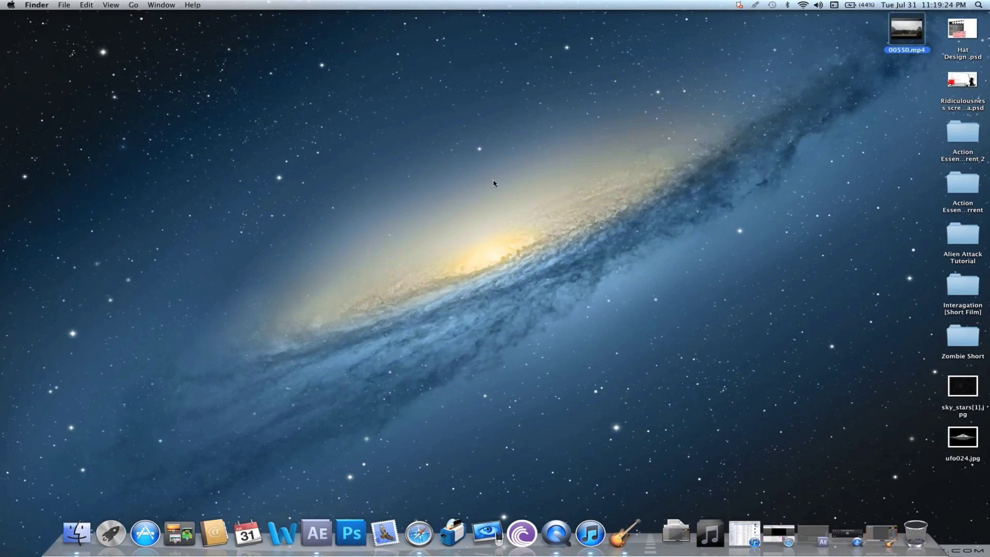
Play the 00550.mp4 clip from its outdoor footage, then close the clip window.
{"action": "double_click", "coordinate": [924, 31]}
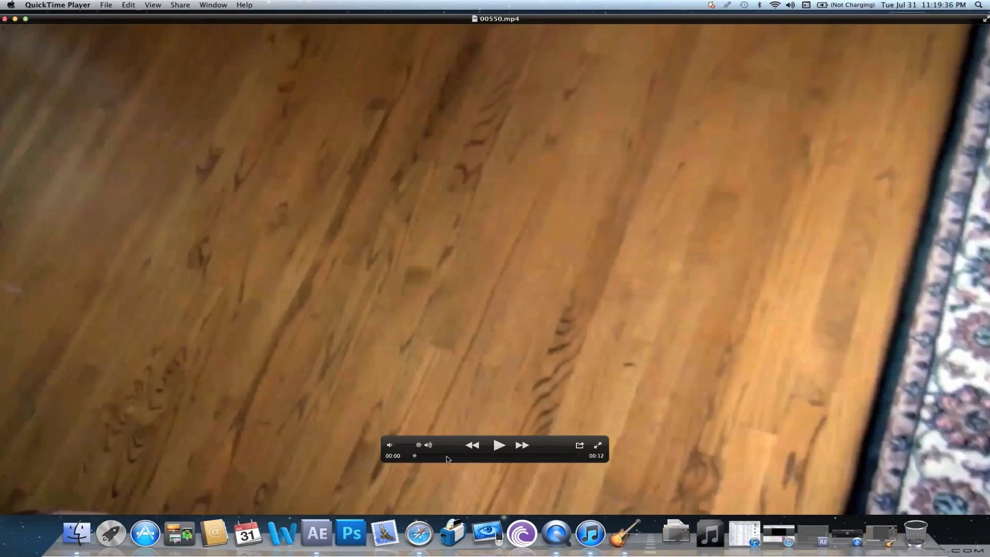
{"action": "left_click_drag", "start_coordinate": [446, 459], "coordinate": [502, 455]}
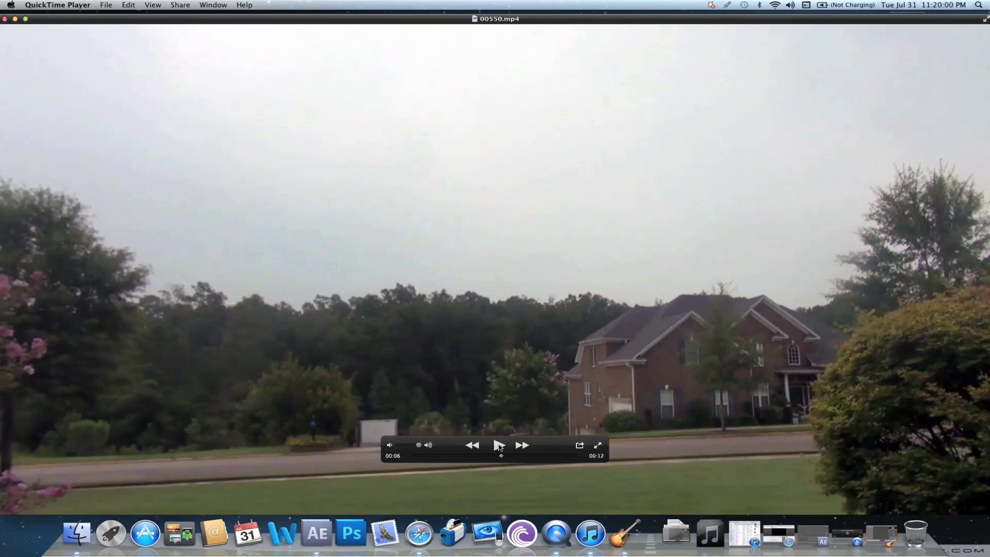
{"action": "left_click", "coordinate": [499, 445]}
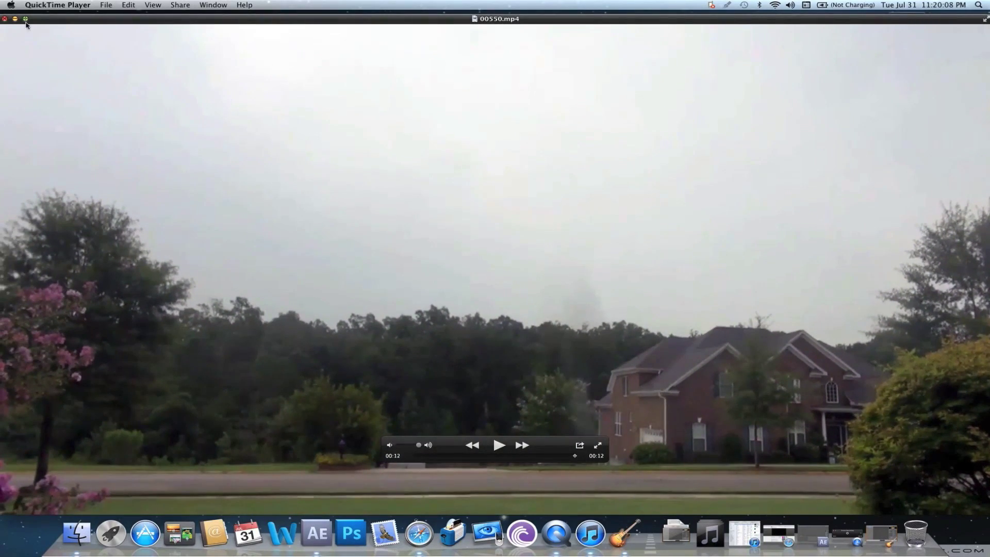
{"action": "left_click", "coordinate": [2, 20]}
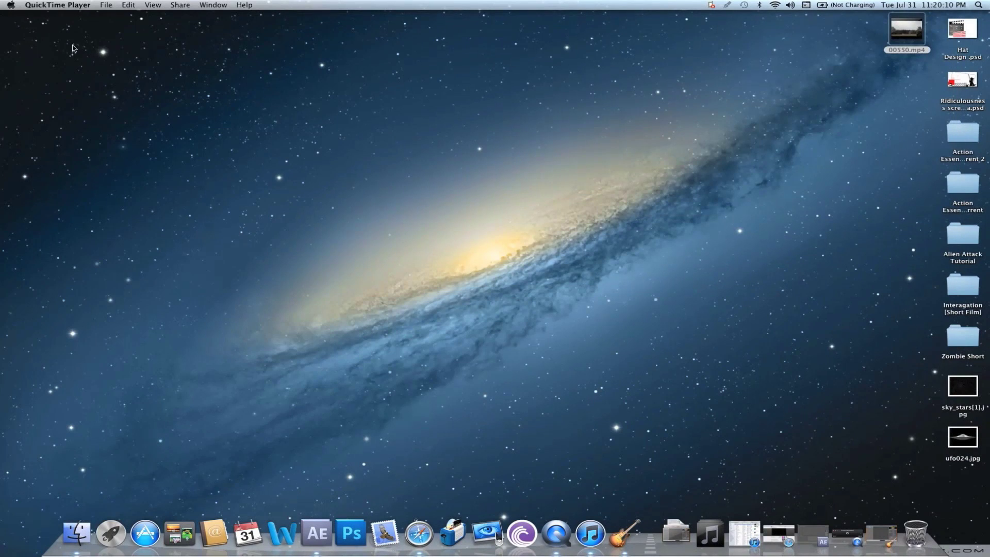
Skim the Mars Attacks video's saucer scenes from 0:37 to near the end, then close the page.
{"action": "left_click", "coordinate": [779, 534]}
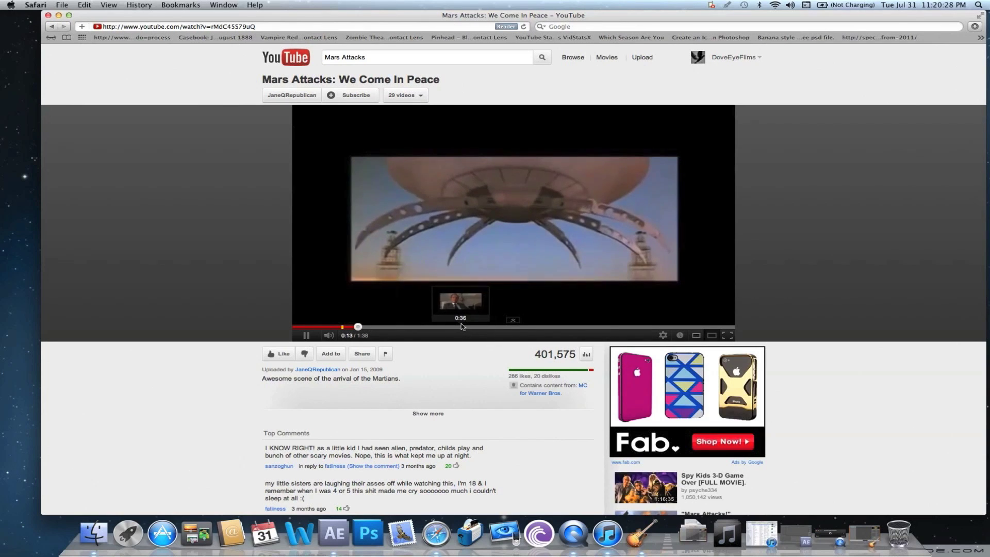
{"action": "left_click", "coordinate": [461, 327]}
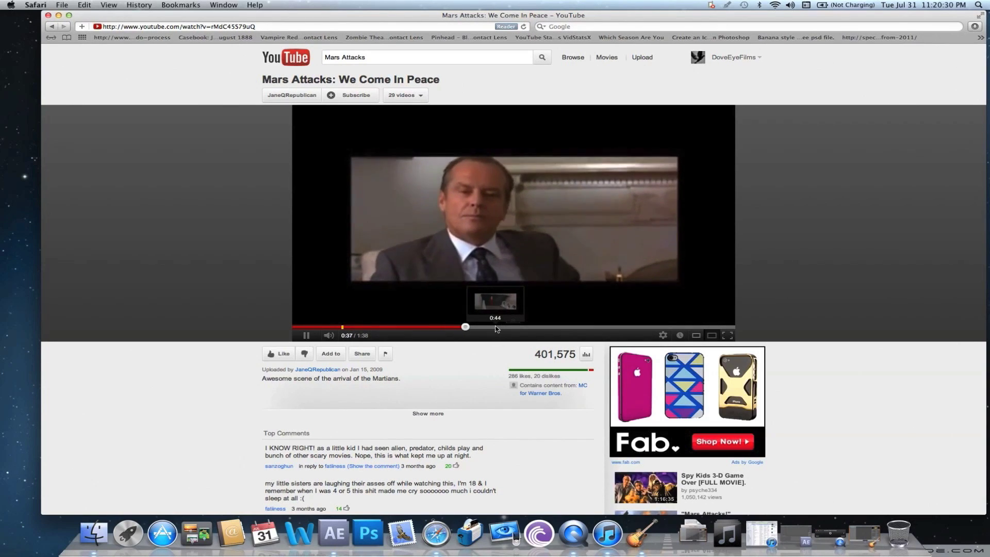
{"action": "left_click", "coordinate": [511, 328]}
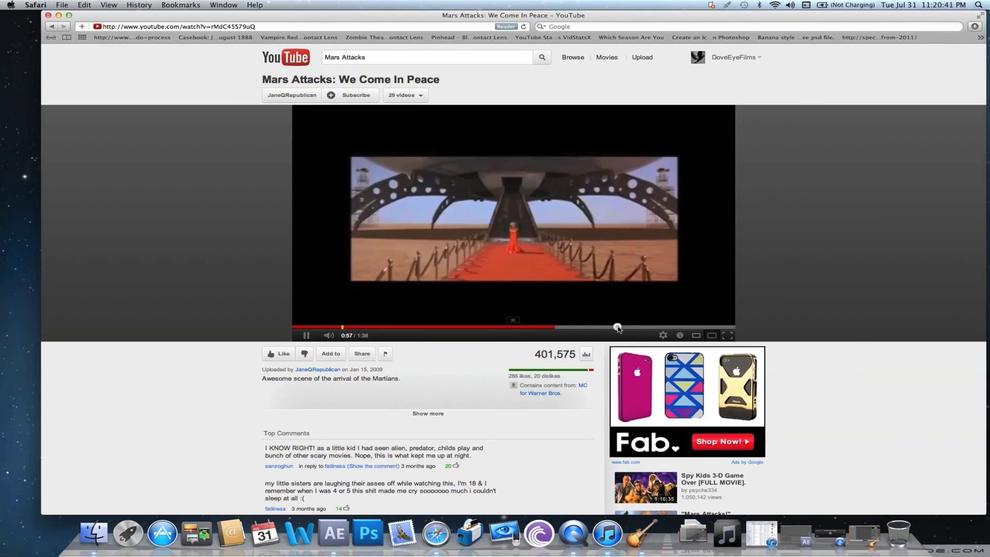
{"action": "left_click", "coordinate": [617, 327]}
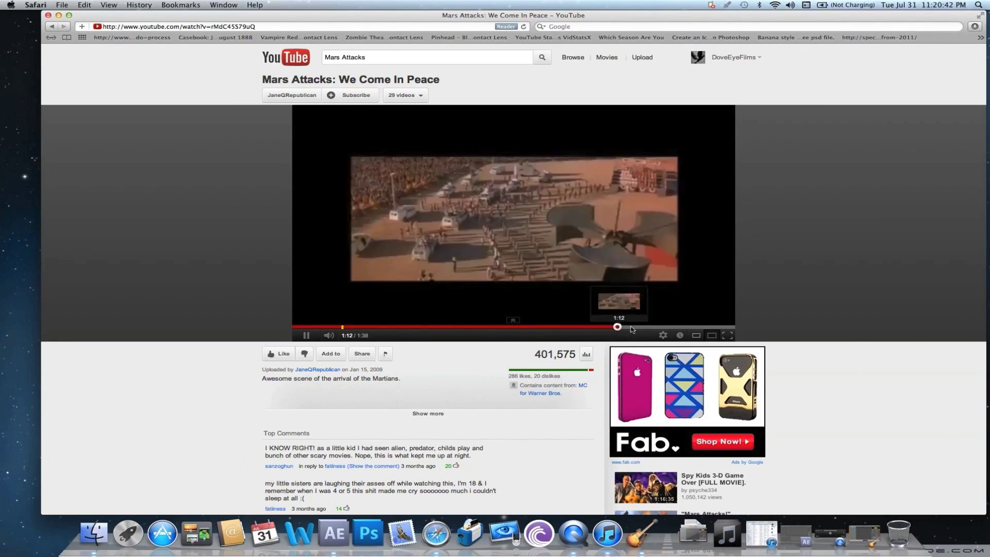
{"action": "left_click", "coordinate": [49, 15]}
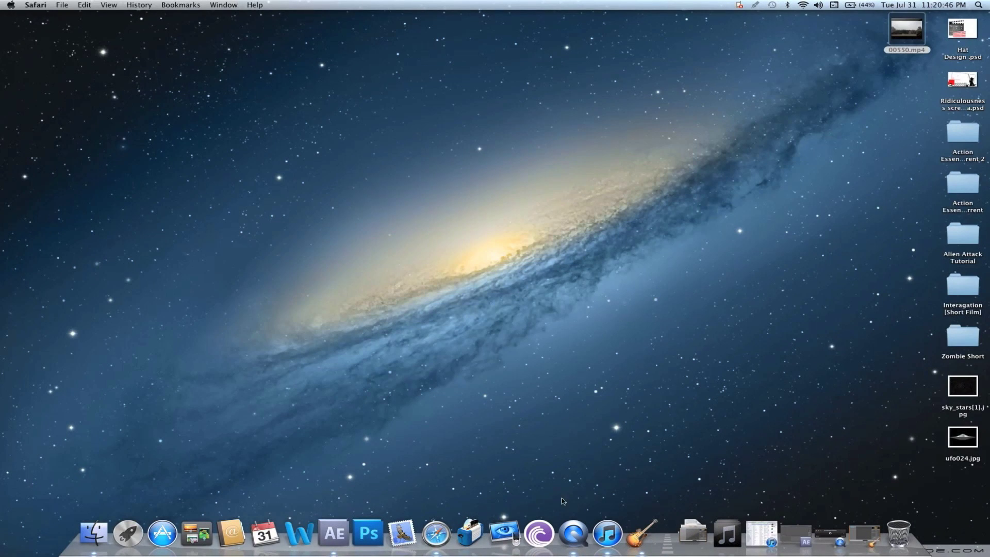
Launch After Effects full-screen and start a File > Import > Multiple Files import.
{"action": "left_click", "coordinate": [335, 533]}
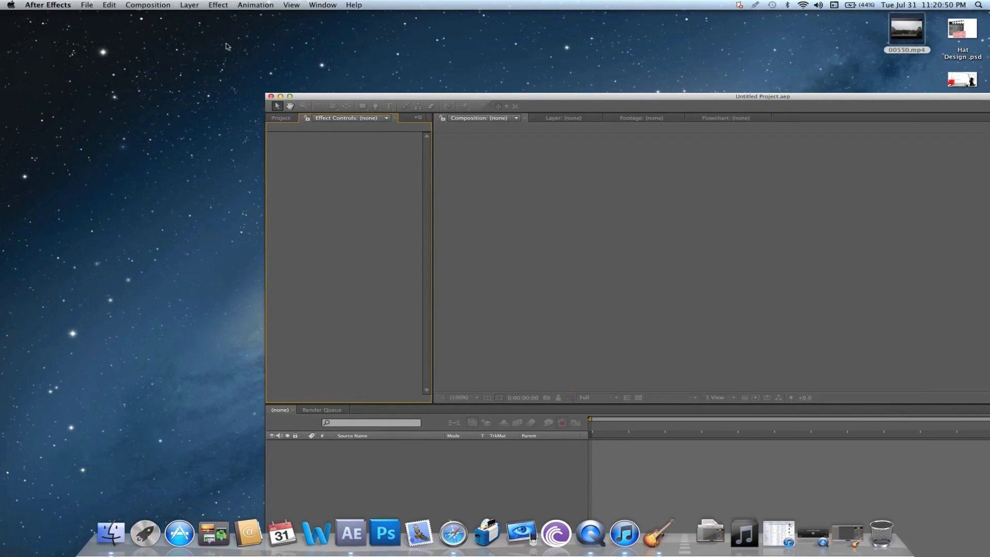
{"action": "left_click_drag", "start_coordinate": [340, 94], "coordinate": [78, 14]}
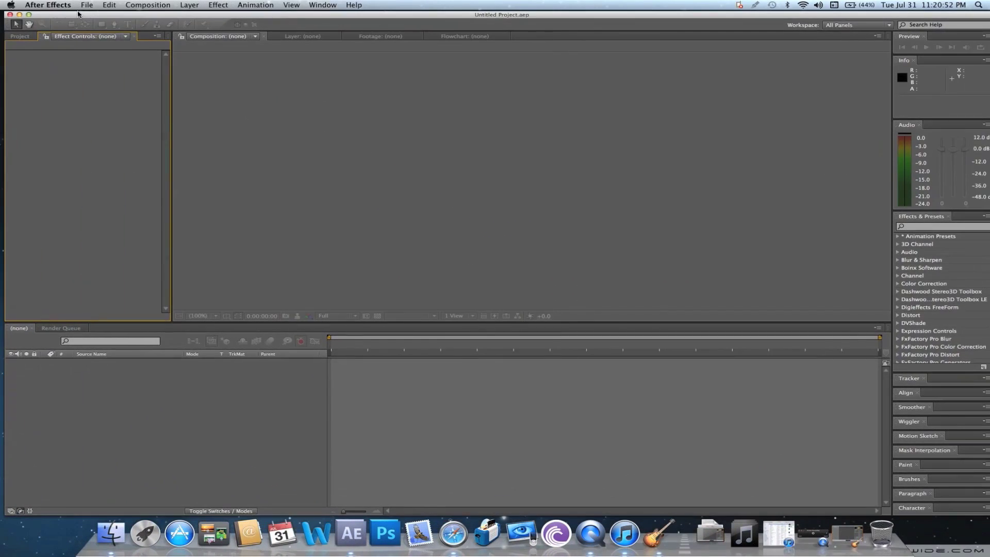
{"action": "left_click", "coordinate": [89, 8]}
{"action": "mouse_move", "coordinate": [170, 143]}
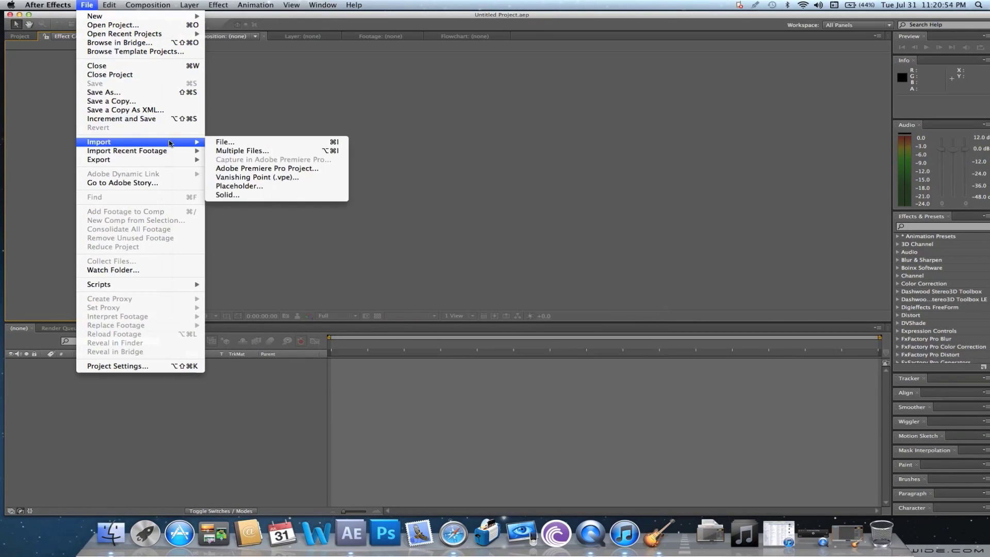
{"action": "left_click", "coordinate": [229, 150]}
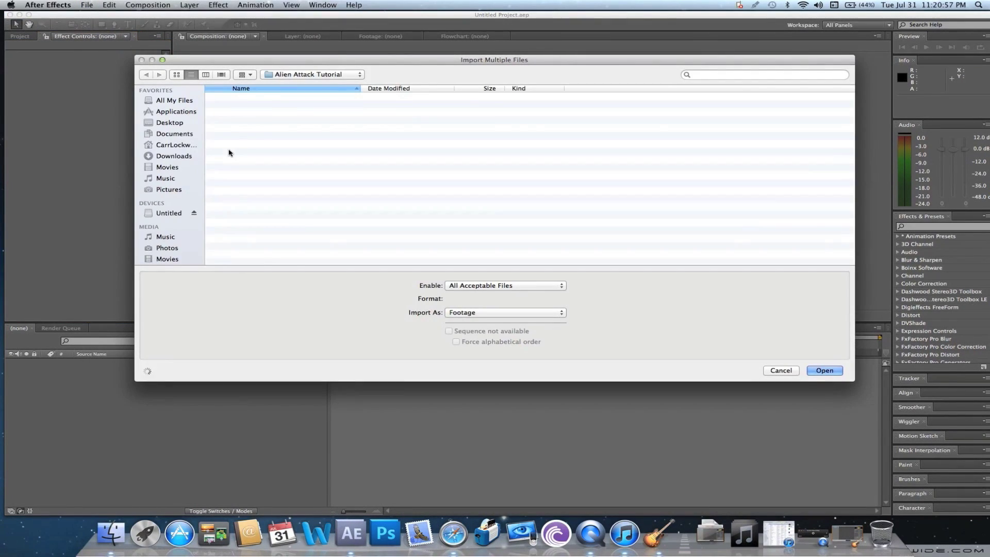
Import 00550.mp4 and UFO Ship.psd from the Alien Attack Tutorial folder.
{"action": "left_click", "coordinate": [215, 114]}
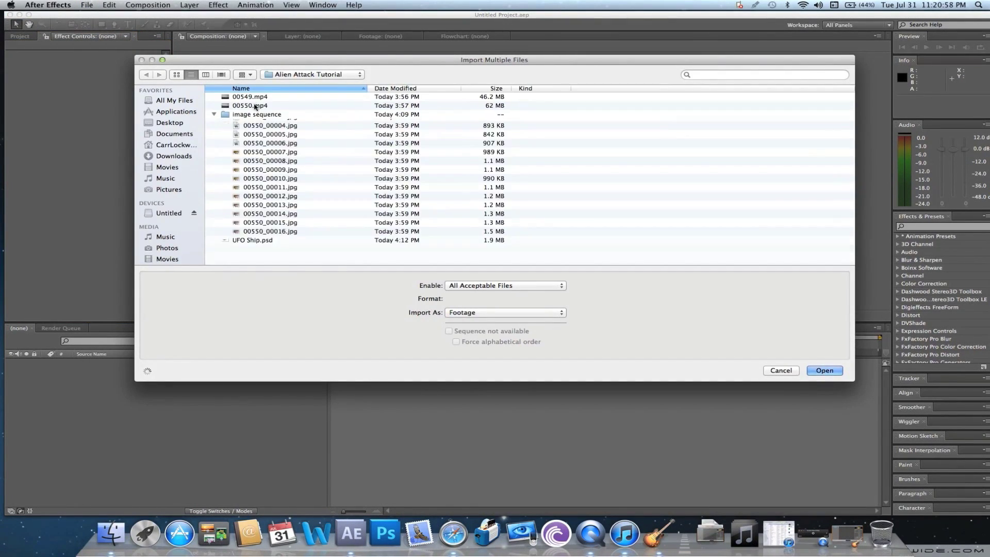
{"action": "left_click", "coordinate": [250, 106]}
{"action": "left_click", "coordinate": [215, 114]}
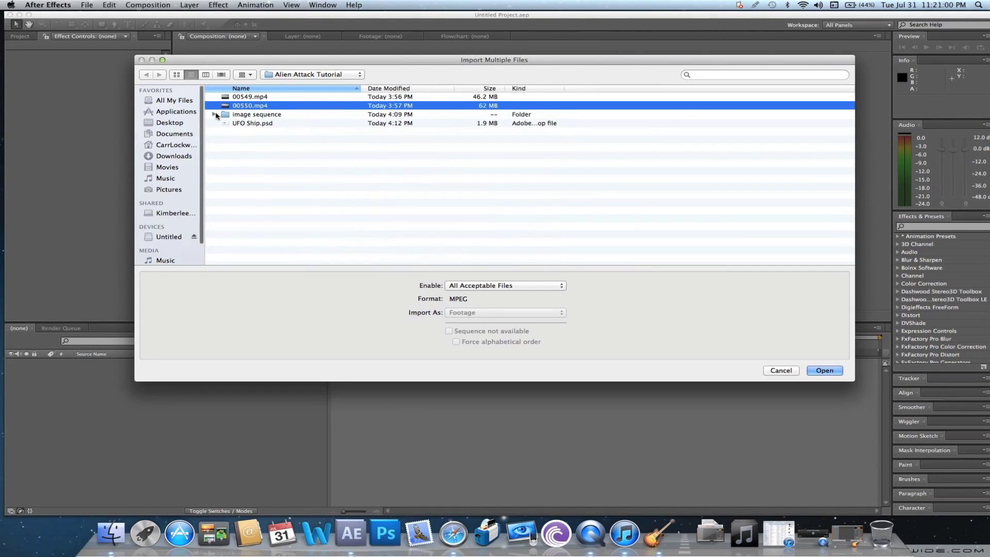
{"action": "left_click", "coordinate": [243, 116], "text": "shift"}
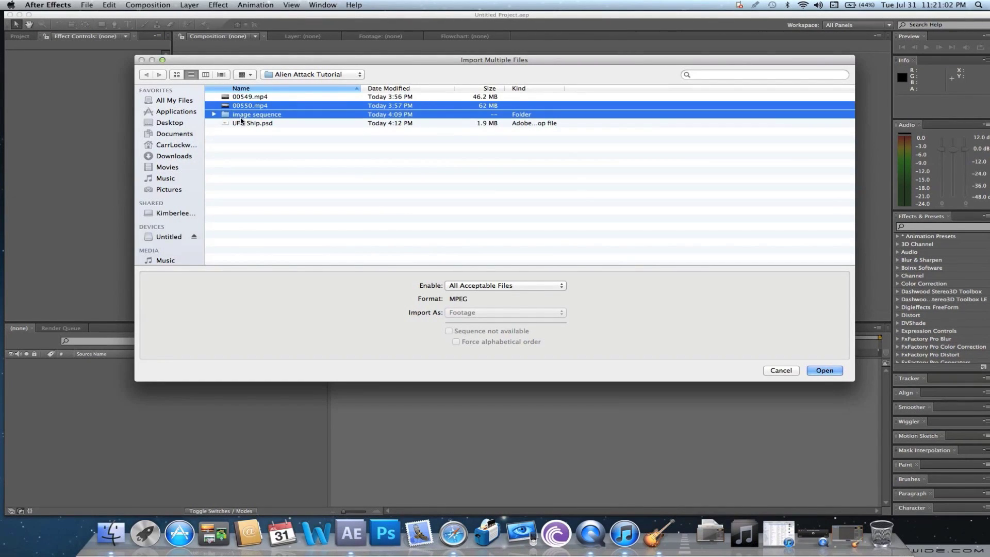
{"action": "left_click", "coordinate": [247, 131]}
{"action": "left_click", "coordinate": [249, 123]}
{"action": "left_click", "coordinate": [250, 106], "text": "super"}
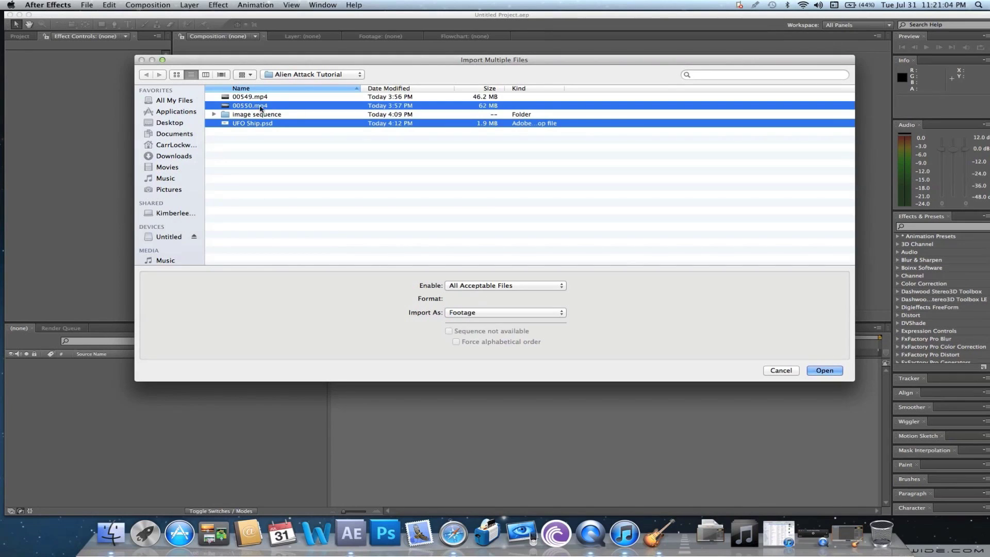
{"action": "left_click", "coordinate": [824, 371]}
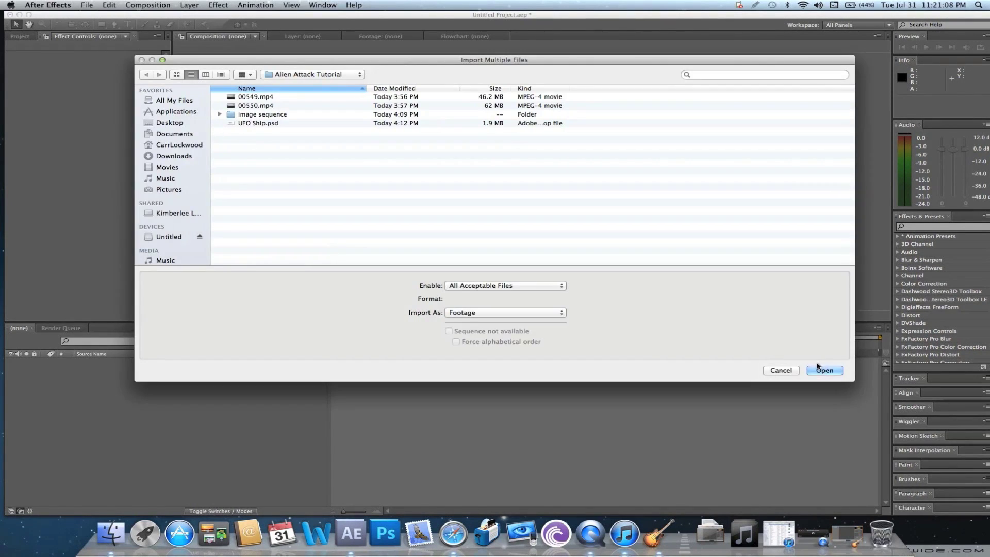
{"action": "left_click", "coordinate": [782, 371]}
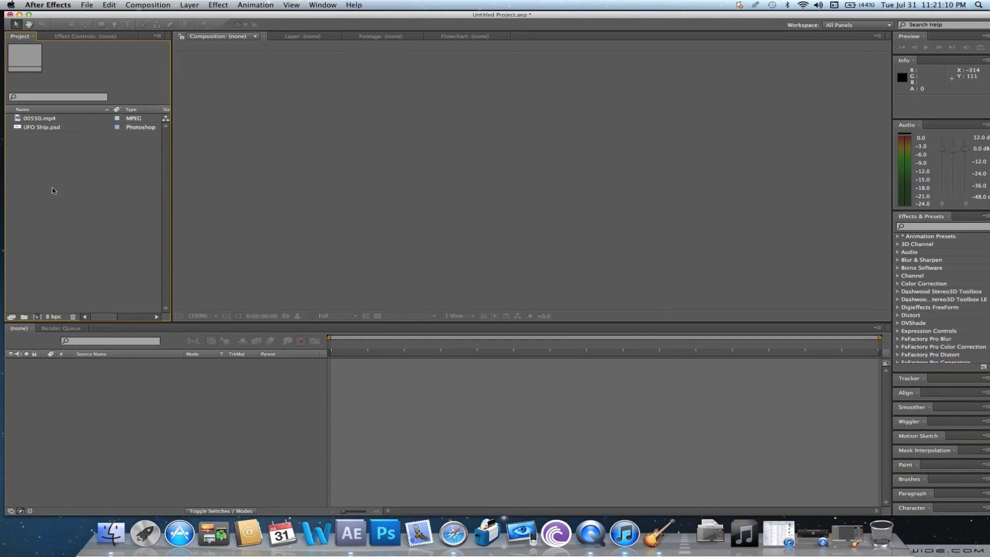
Create a composition from 00550.mp4 and move the current time to 6 seconds.
{"action": "left_click", "coordinate": [49, 128]}
{"action": "left_click", "coordinate": [50, 120]}
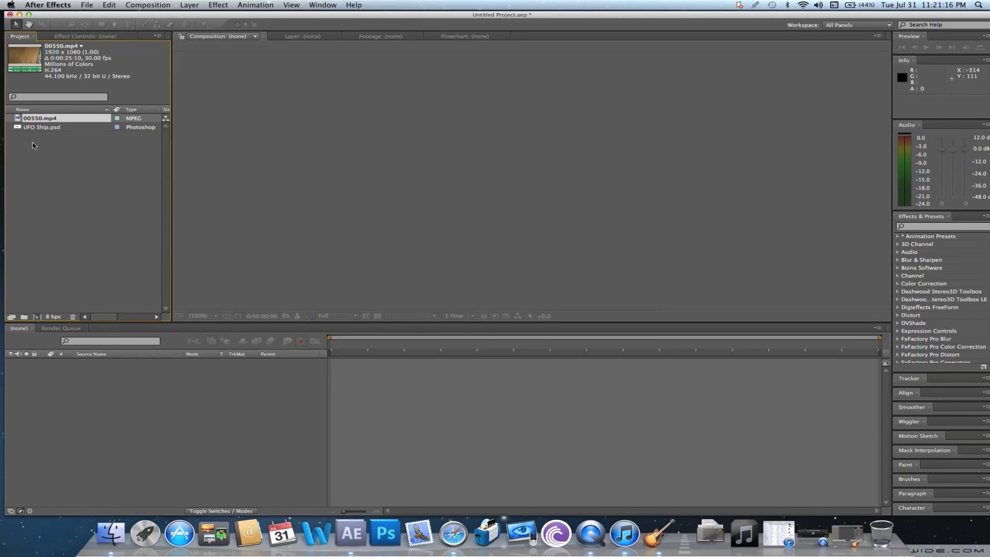
{"action": "left_click", "coordinate": [36, 316]}
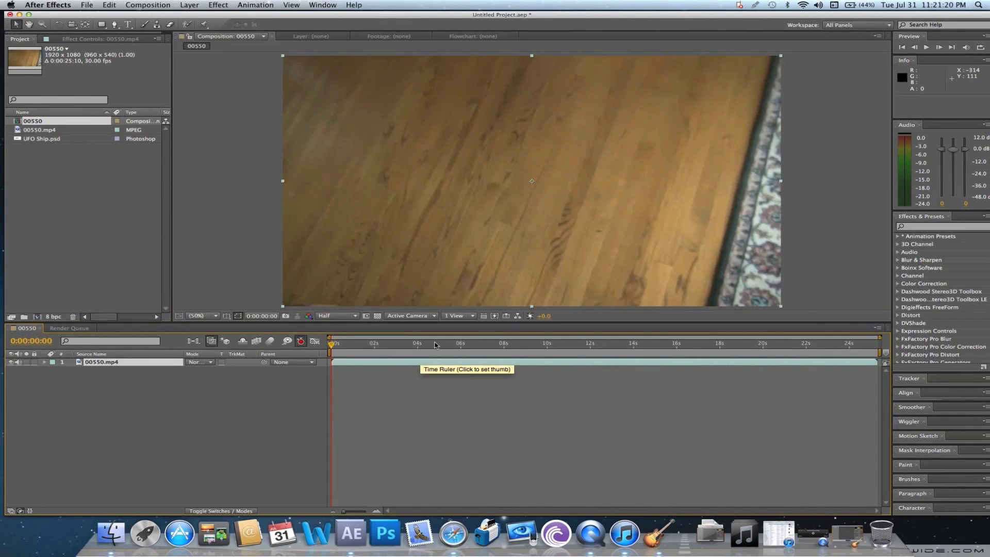
{"action": "left_click_drag", "start_coordinate": [434, 343], "coordinate": [441, 343]}
{"action": "left_click", "coordinate": [461, 342]}
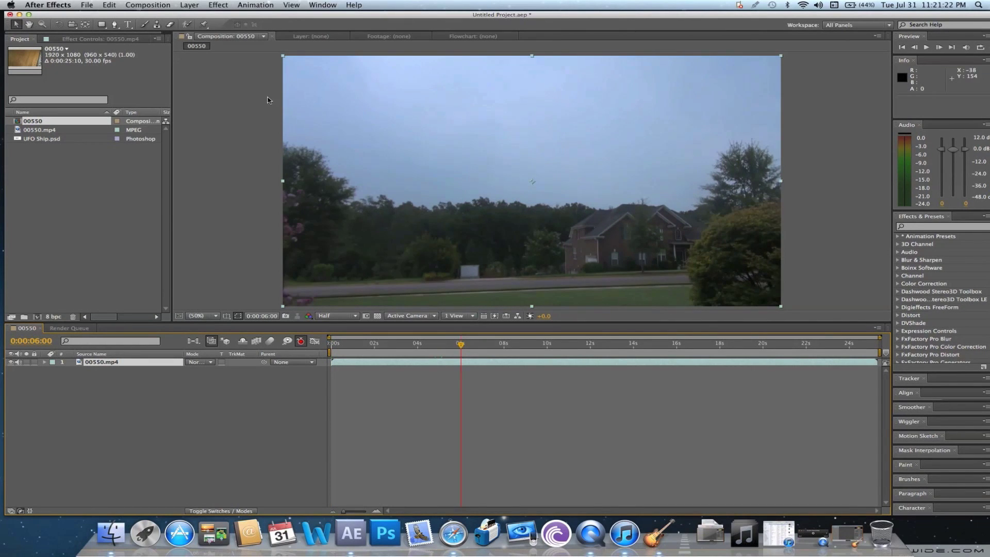
Add a null object layer named 'Default Track'.
{"action": "left_click", "coordinate": [189, 4]}
{"action": "mouse_move", "coordinate": [202, 16]}
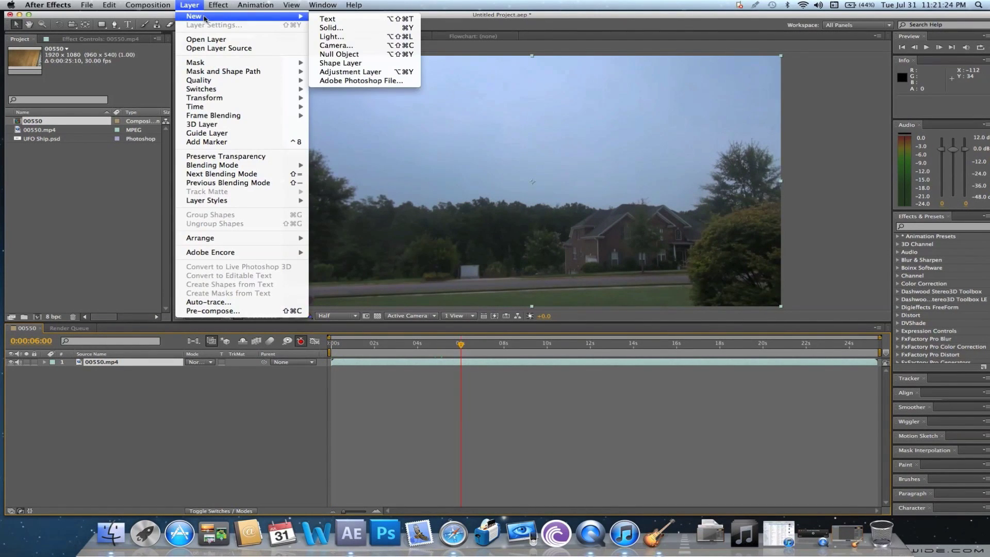
{"action": "left_click", "coordinate": [344, 54]}
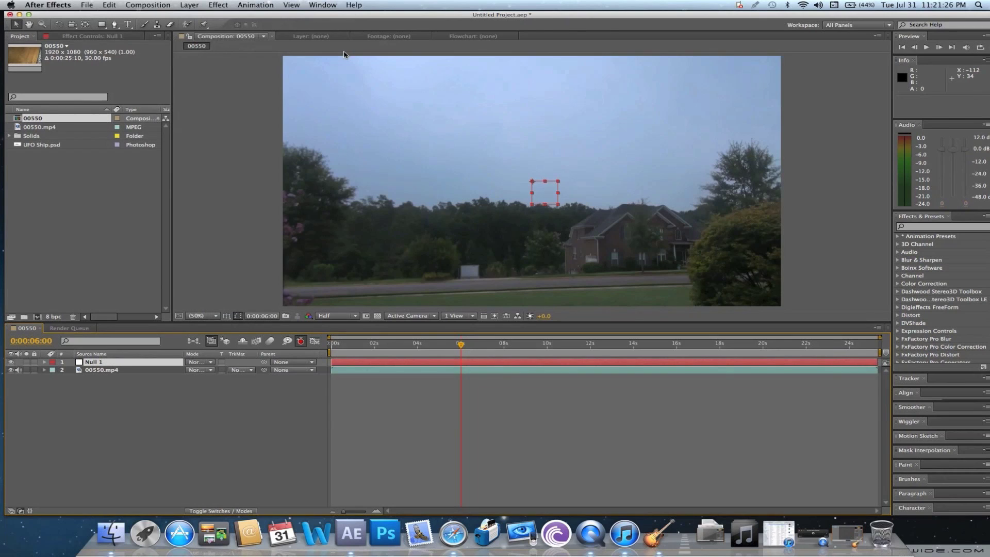
{"action": "key", "text": "Return"}
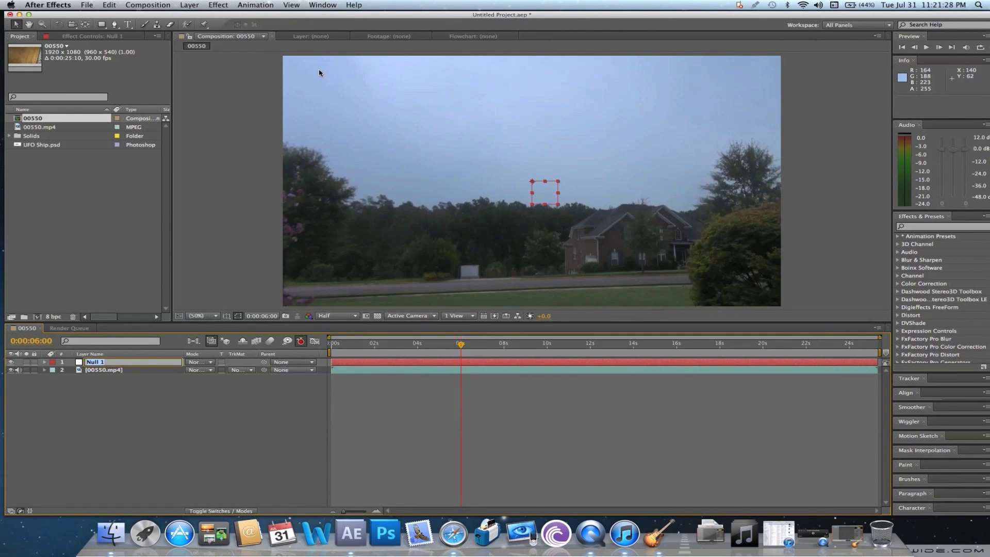
{"action": "type", "text": "Defaault"}
{"action": "key", "text": "BackSpace"}
{"action": "key", "text": "BackSpace"}
{"action": "key", "text": "BackSpace"}
{"action": "key", "text": "Return"}
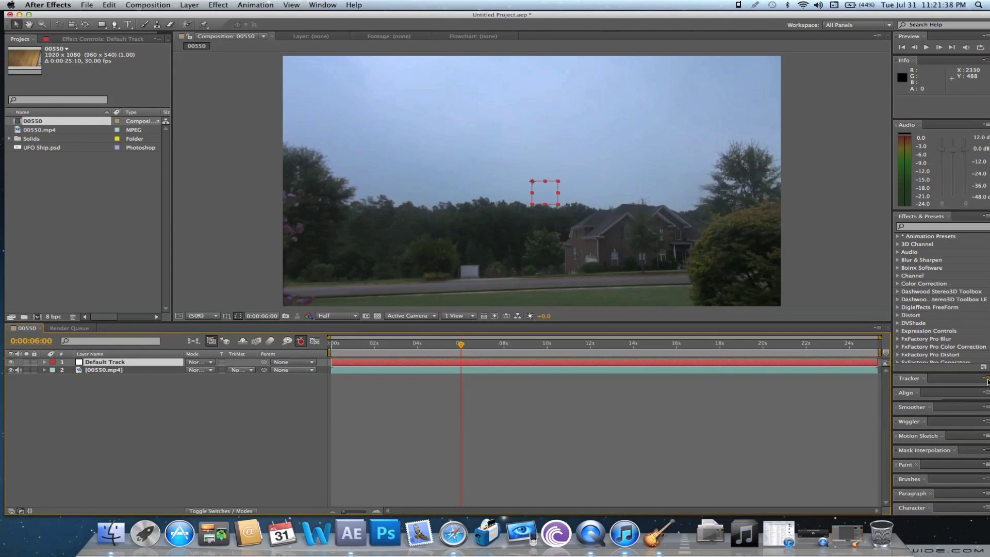
Float the Tracker panel and start a position-and-rotation motion track on 00550.mp4.
{"action": "left_click", "coordinate": [985, 379]}
{"action": "left_click", "coordinate": [928, 387]}
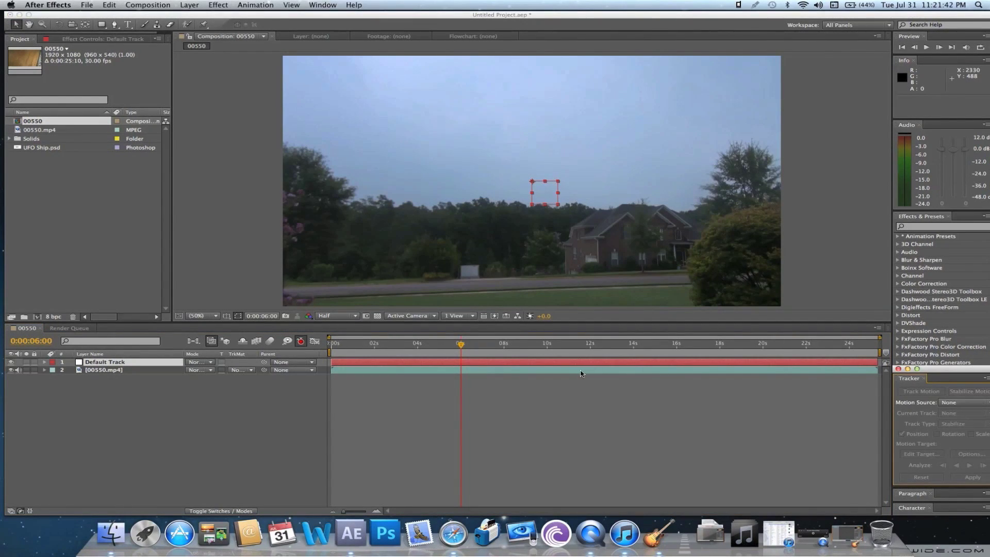
{"action": "left_click", "coordinate": [581, 371]}
{"action": "left_click", "coordinate": [930, 393]}
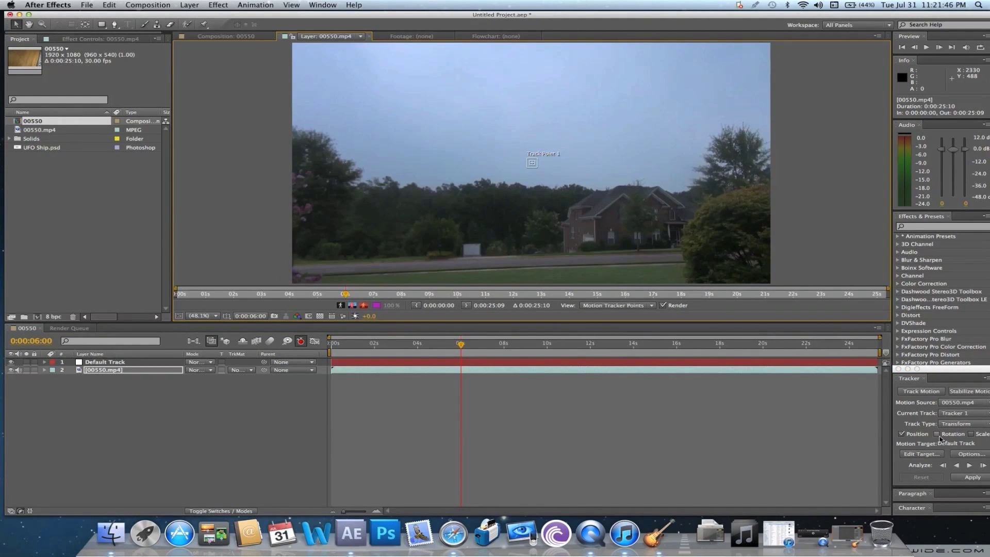
{"action": "left_click", "coordinate": [937, 435]}
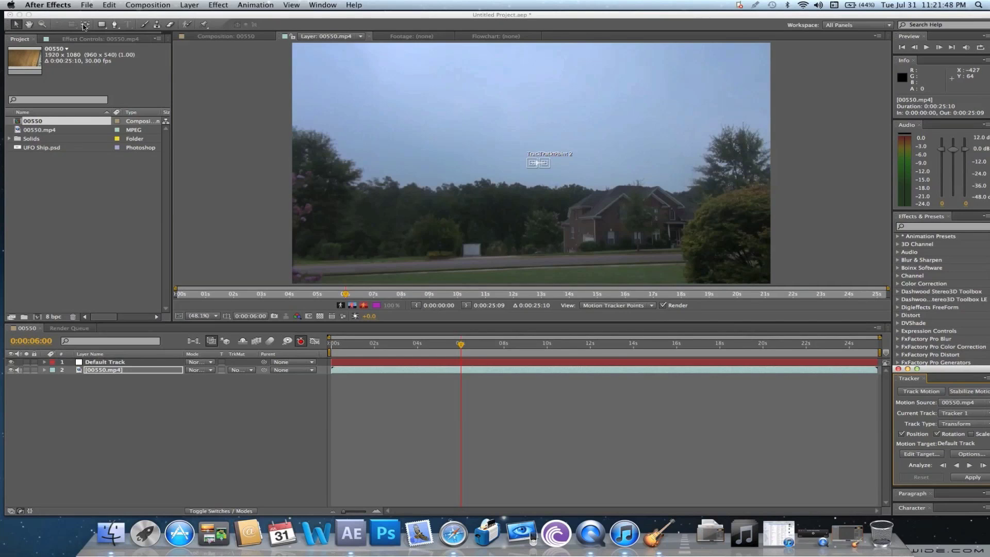
Zoom in and place Track Point 1 on the treetops at left.
{"action": "key", "text": "z"}
{"action": "left_click", "coordinate": [548, 164]}
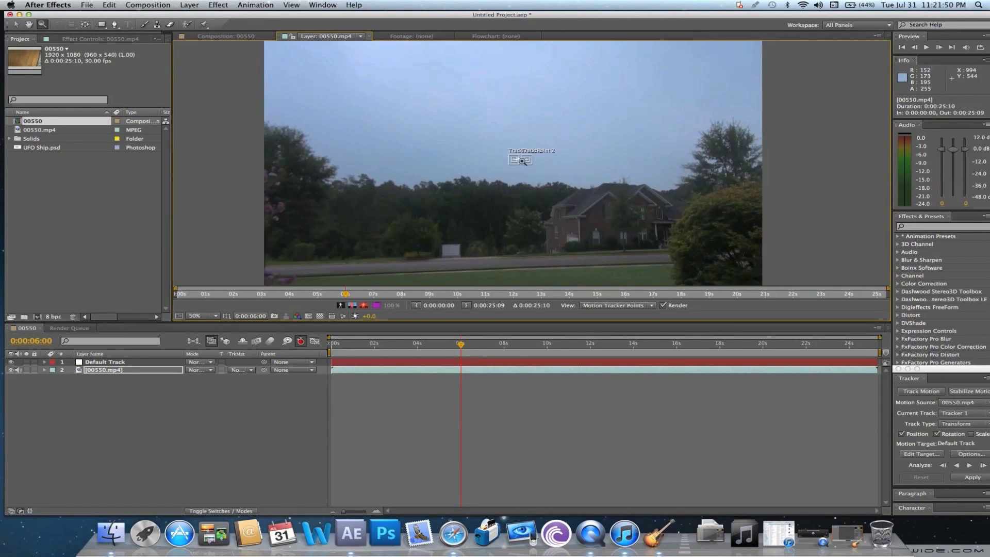
{"action": "left_click", "coordinate": [521, 161]}
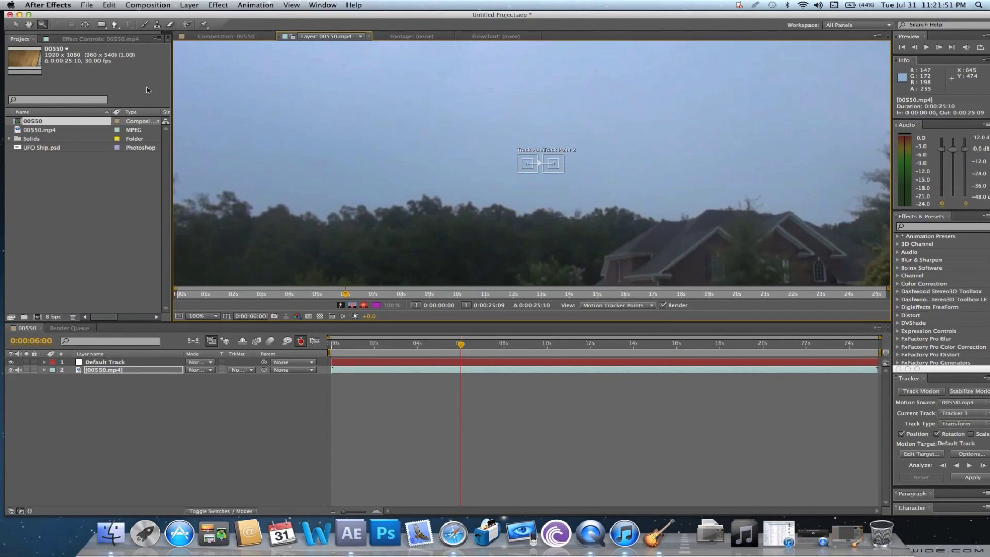
{"action": "left_click", "coordinate": [16, 24]}
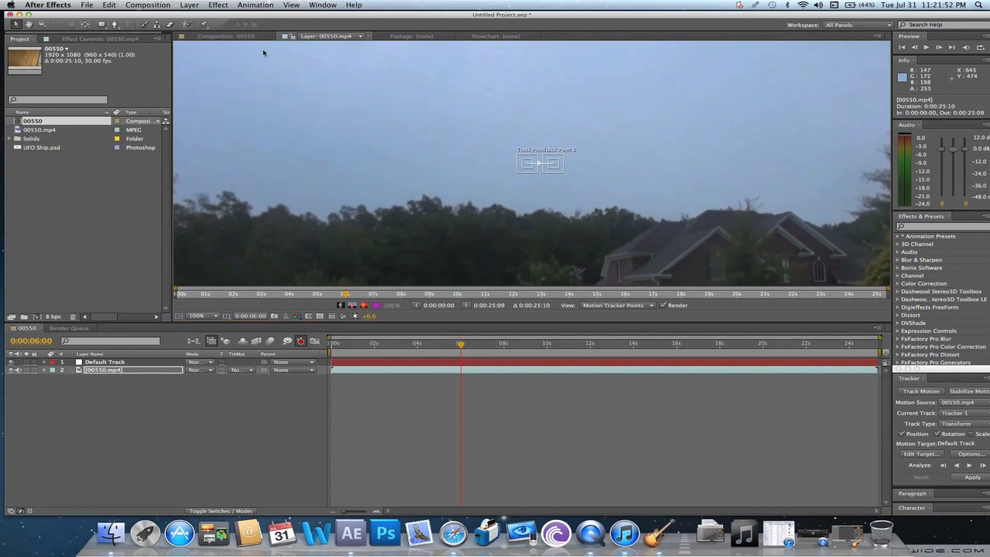
{"action": "left_click", "coordinate": [529, 169]}
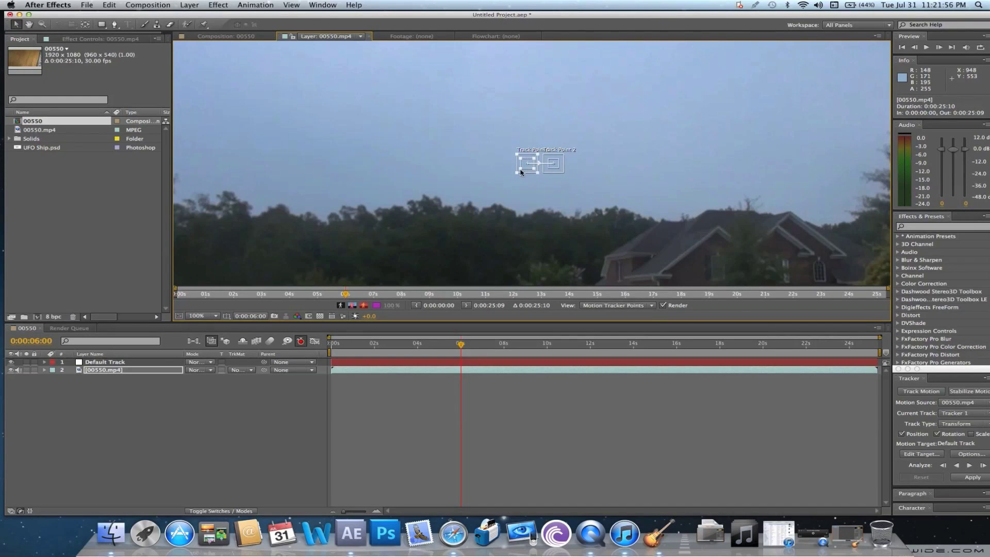
{"action": "left_click_drag", "start_coordinate": [517, 173], "coordinate": [511, 181]}
{"action": "left_click_drag", "start_coordinate": [510, 182], "coordinate": [504, 188]}
{"action": "left_click_drag", "start_coordinate": [505, 190], "coordinate": [274, 216]}
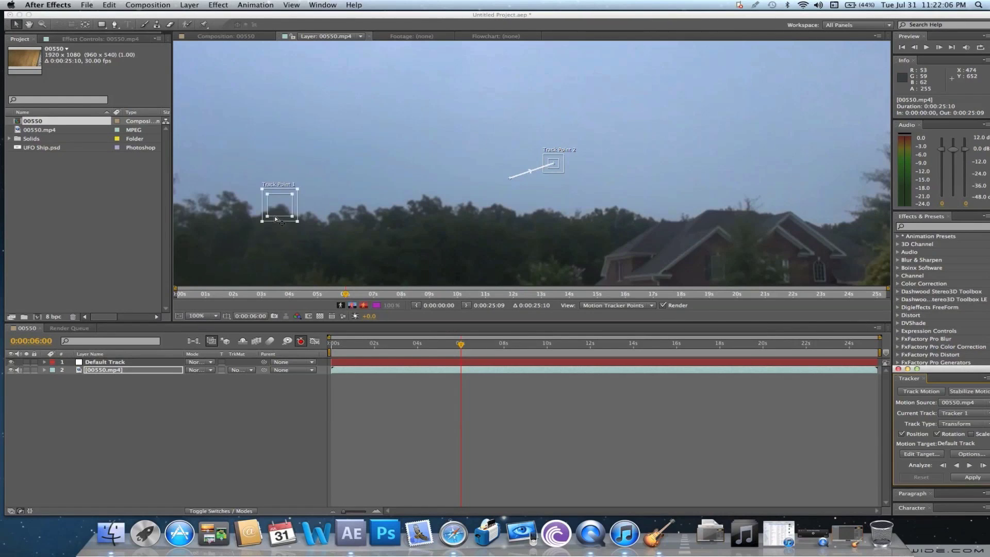
{"action": "left_click", "coordinate": [509, 184]}
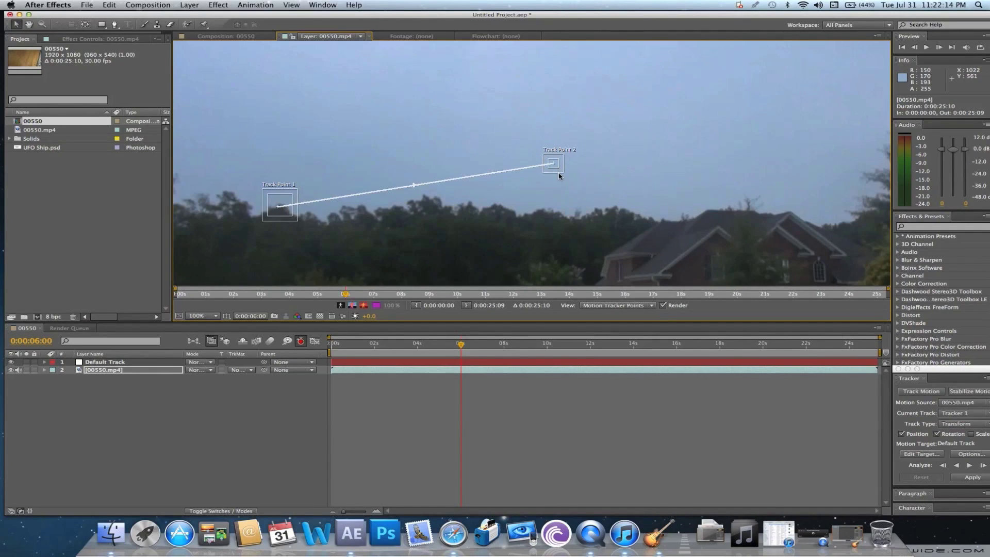
Enlarge Track Point 2's search region, set it on the right treetop, and analyze forward.
{"action": "left_click_drag", "start_coordinate": [563, 173], "coordinate": [593, 185]}
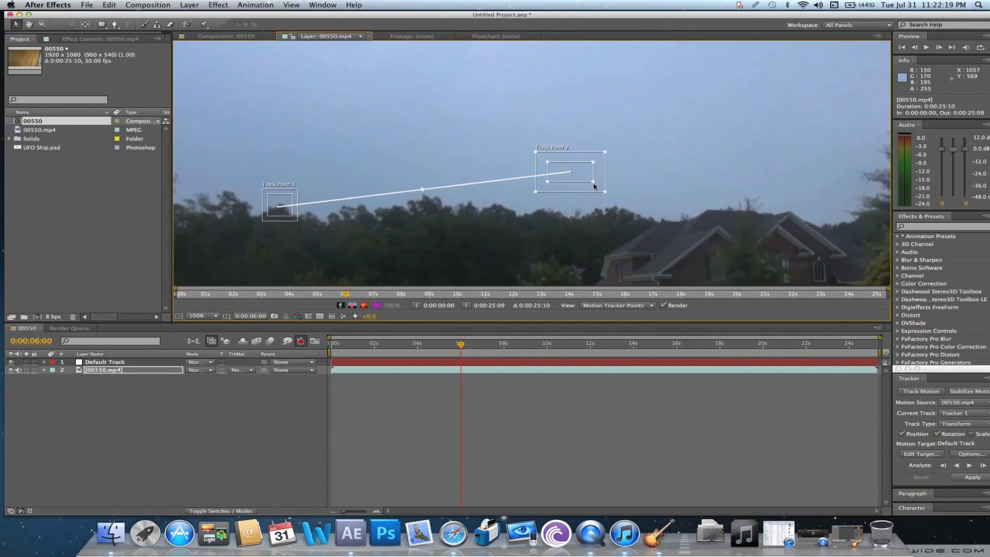
{"action": "left_click", "coordinate": [201, 316]}
{"action": "left_click", "coordinate": [209, 334]}
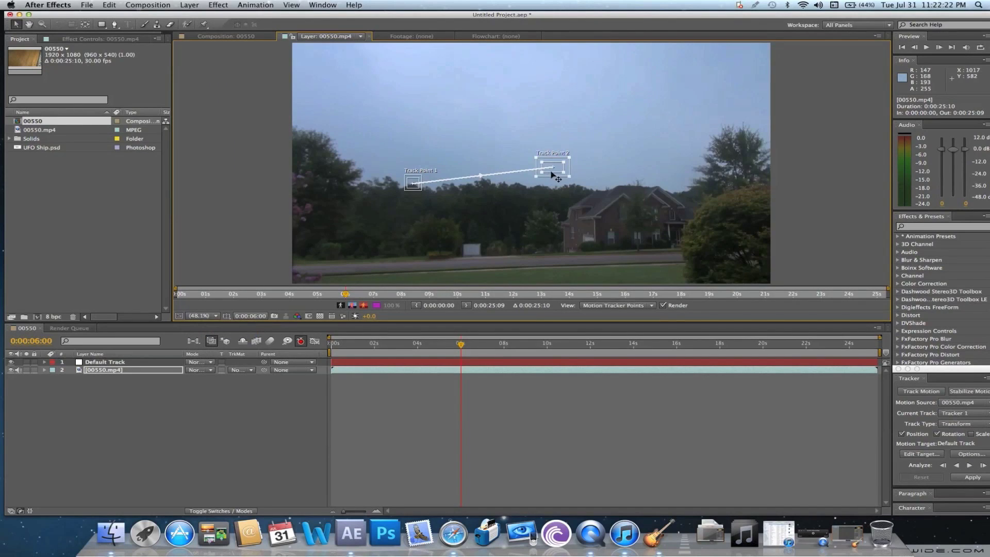
{"action": "left_click_drag", "start_coordinate": [554, 173], "coordinate": [727, 136]}
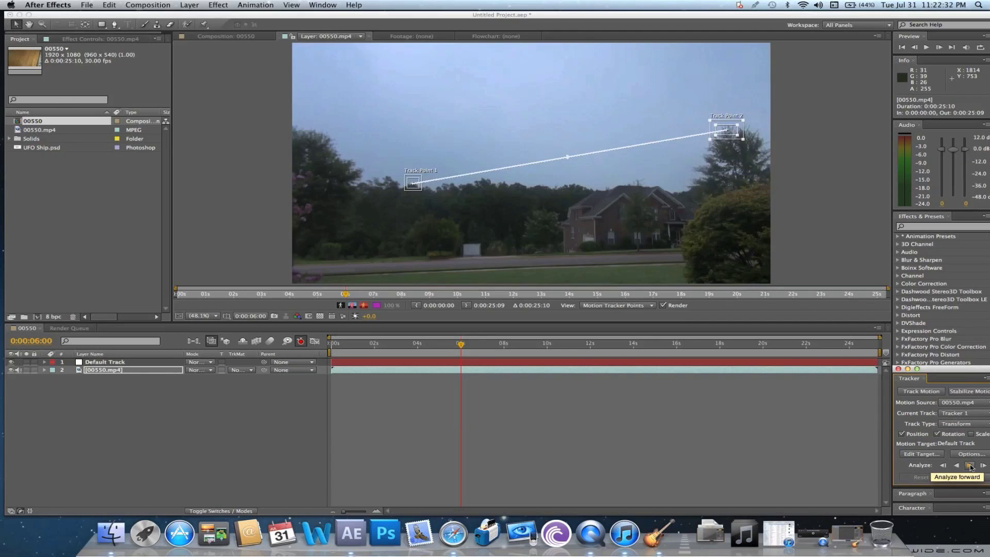
{"action": "left_click", "coordinate": [970, 466]}
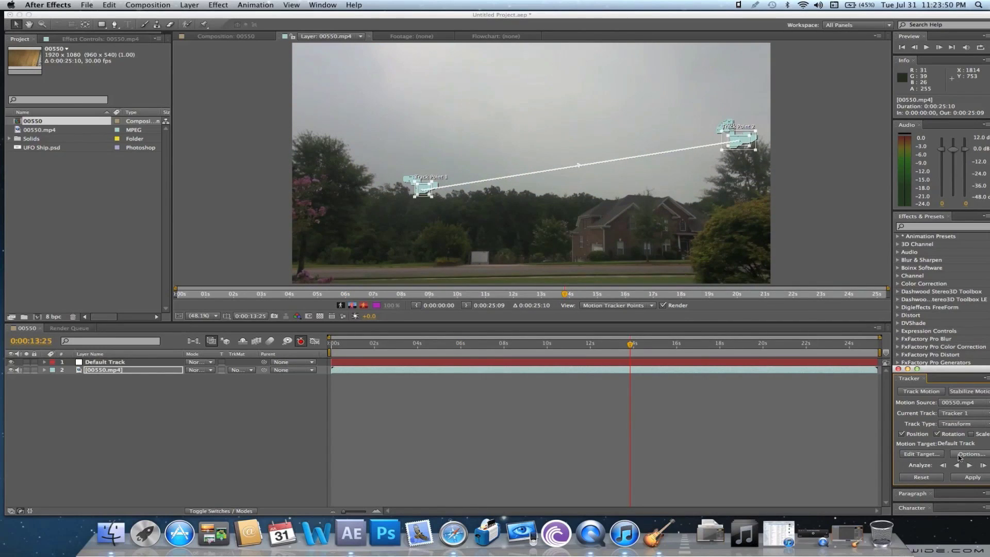
Apply the tracked position and rotation to Default Track, then collapse both layers' properties.
{"action": "left_click", "coordinate": [968, 477]}
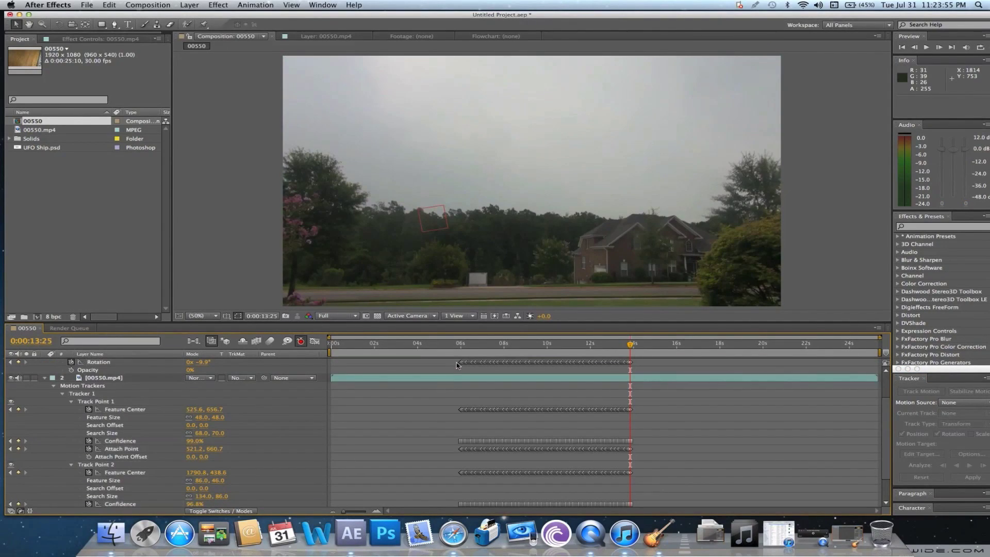
{"action": "left_click_drag", "start_coordinate": [463, 356], "coordinate": [608, 354]}
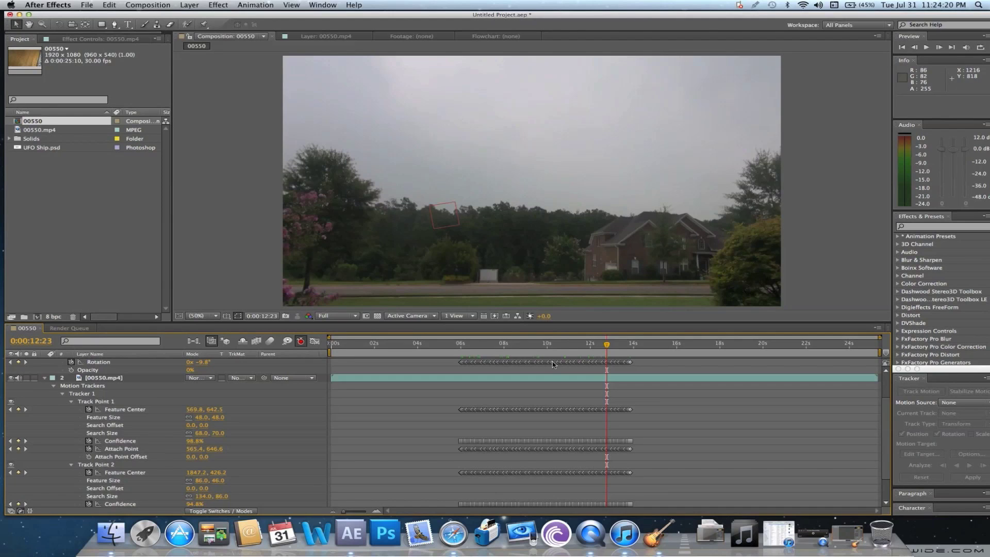
{"action": "scroll", "coordinate": [553, 364], "scroll_direction": "up", "scroll_amount": 3}
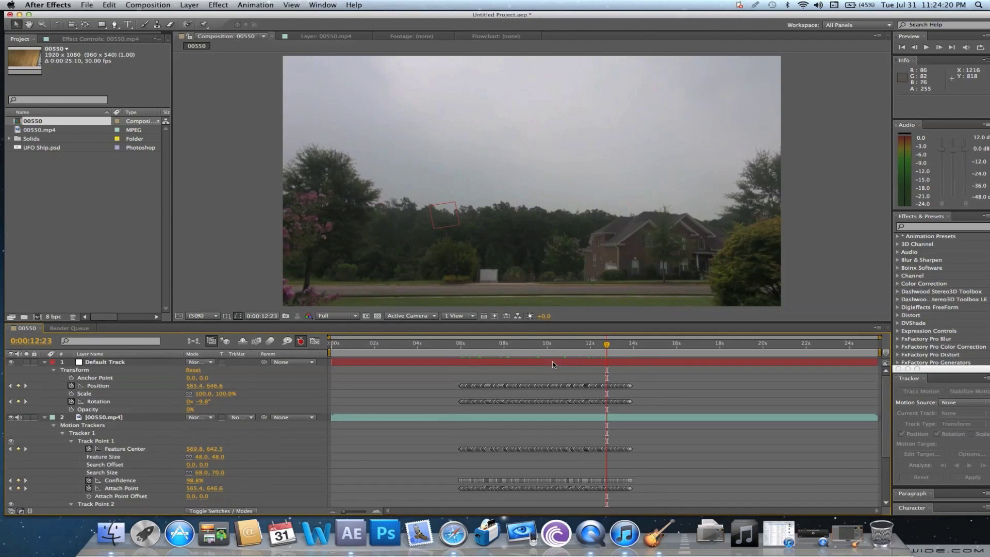
{"action": "left_click", "coordinate": [46, 363]}
{"action": "left_click", "coordinate": [45, 371]}
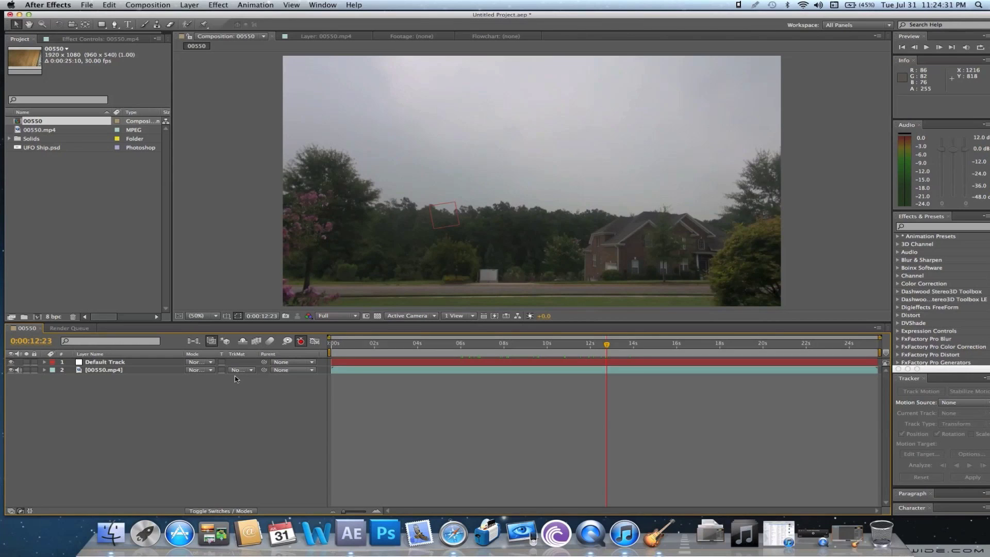
Add UFO Ship.psd above Default Track and shrink its scale to a small craft.
{"action": "left_click", "coordinate": [33, 156]}
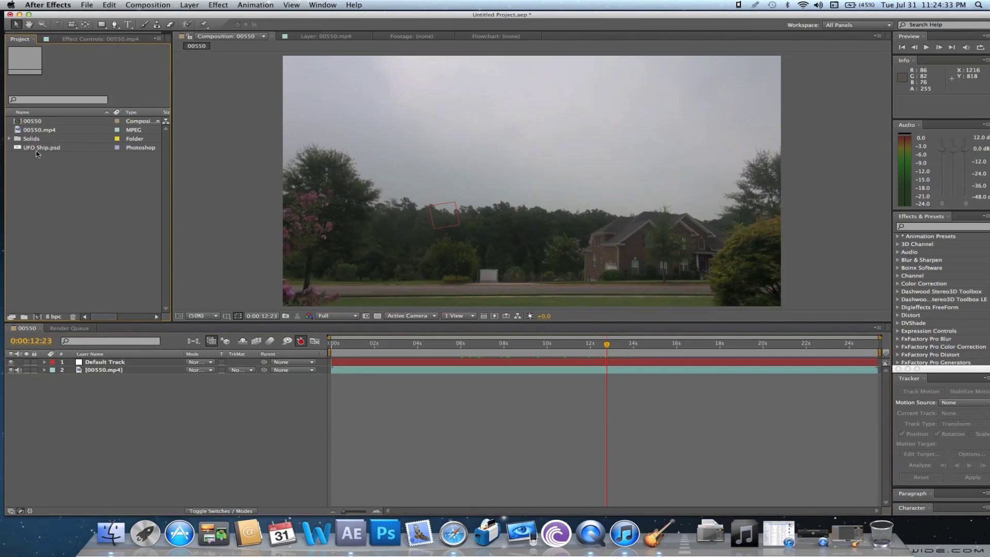
{"action": "left_click", "coordinate": [37, 150]}
{"action": "left_click_drag", "start_coordinate": [49, 153], "coordinate": [123, 363]}
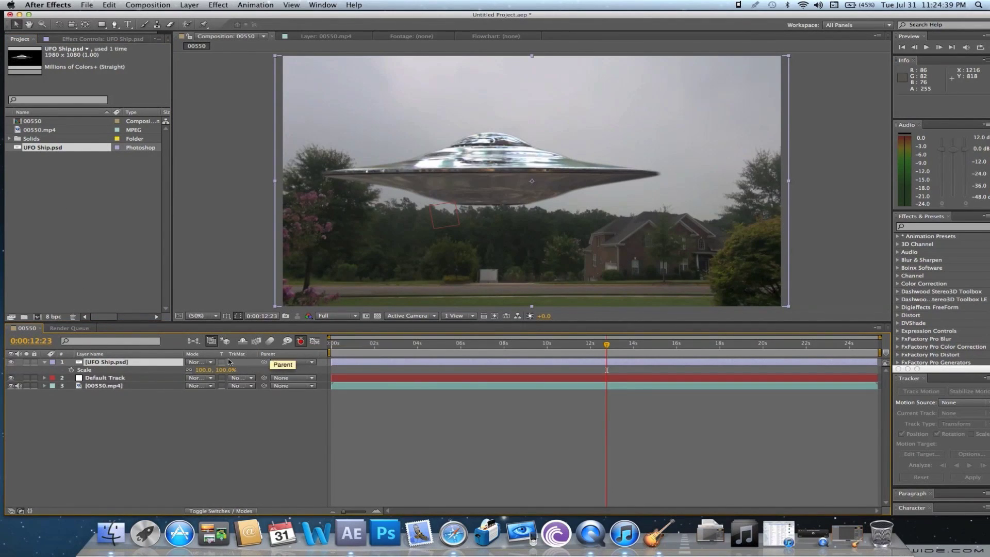
{"action": "key", "text": "alt+shift+s"}
{"action": "left_click_drag", "start_coordinate": [179, 371], "coordinate": [165, 375]}
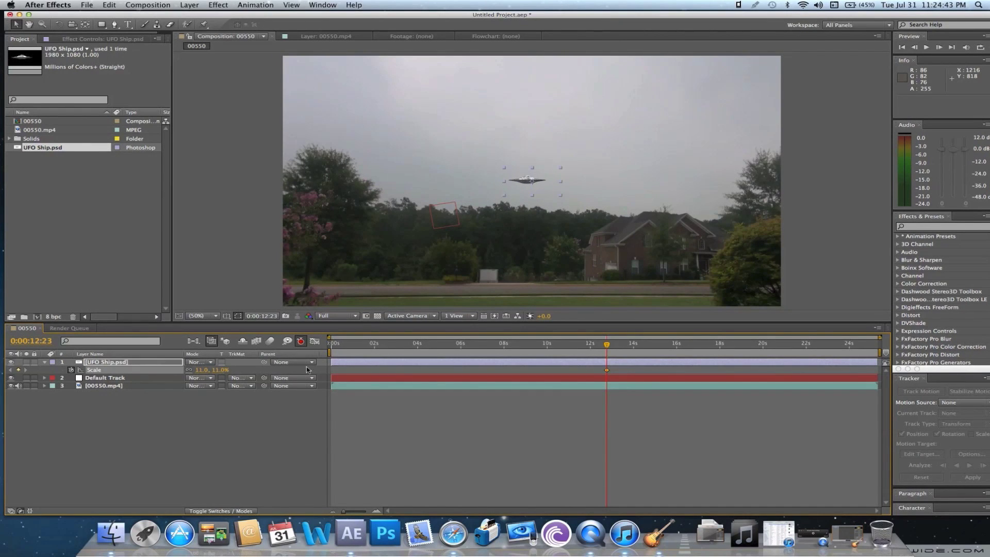
At 6:05, scale the UFO to about 4.6% and move it onto the tracked treeline point.
{"action": "left_click", "coordinate": [445, 350]}
{"action": "left_click", "coordinate": [50, 382]}
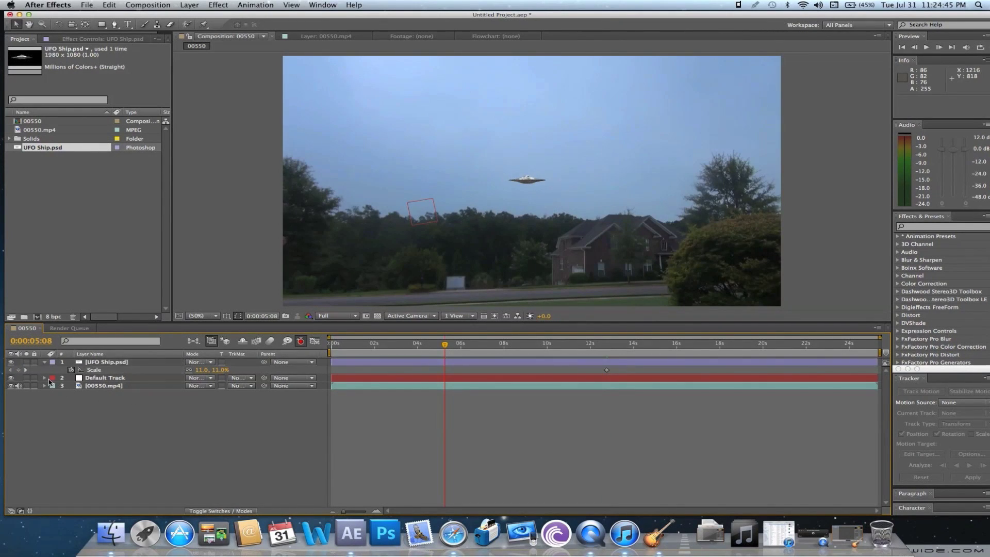
{"action": "left_click", "coordinate": [45, 378]}
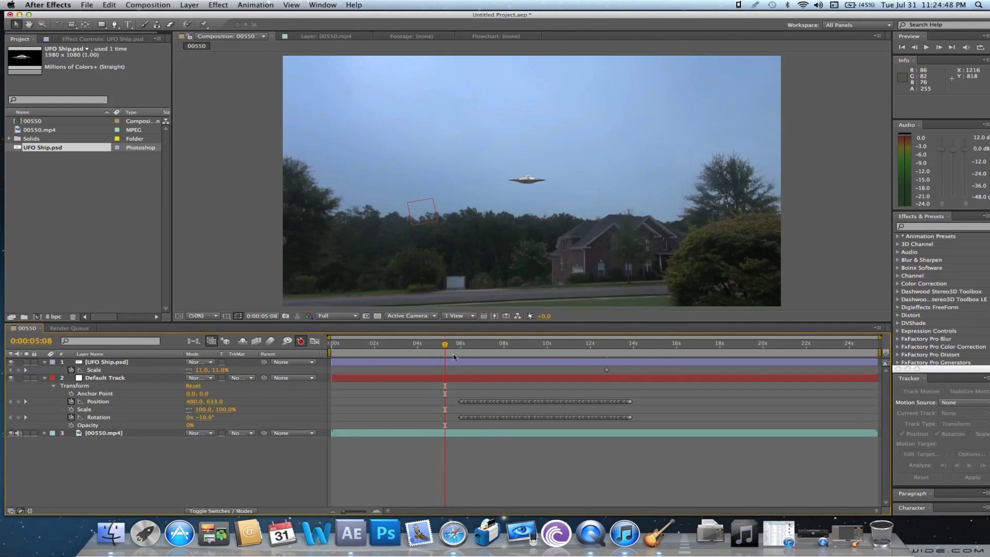
{"action": "left_click_drag", "start_coordinate": [454, 357], "coordinate": [464, 355]}
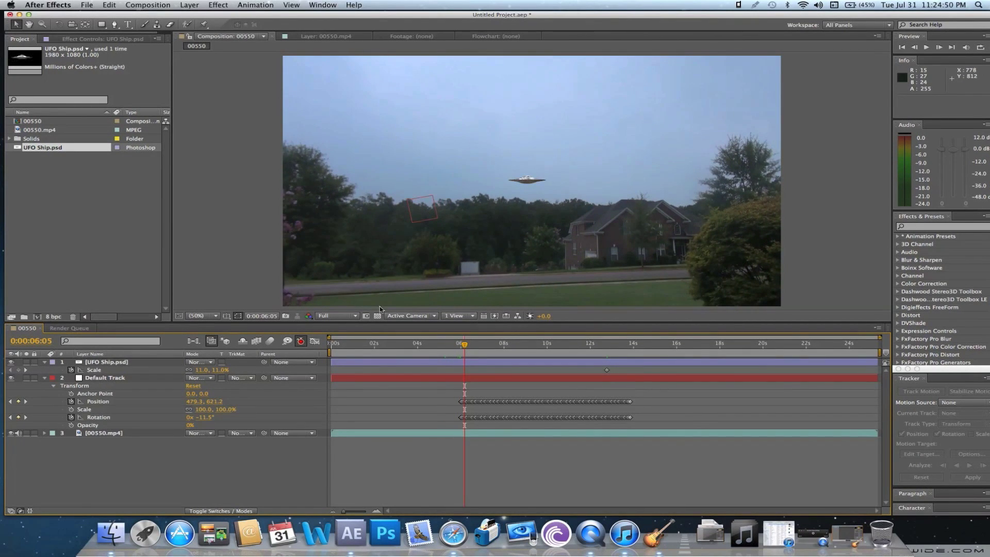
{"action": "left_click", "coordinate": [383, 363]}
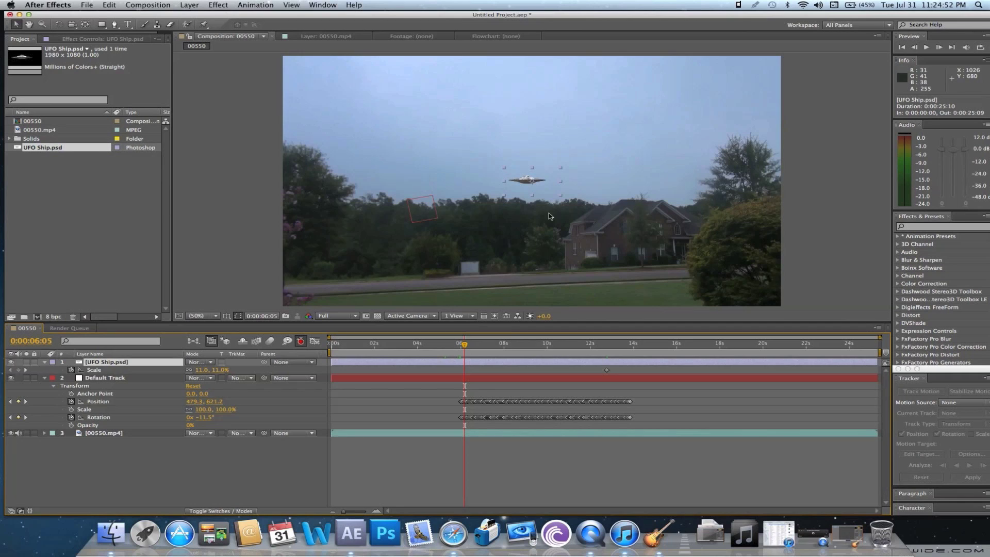
{"action": "key", "text": "s"}
{"action": "key", "text": "s"}
{"action": "left_click_drag", "start_coordinate": [209, 372], "coordinate": [204, 372]}
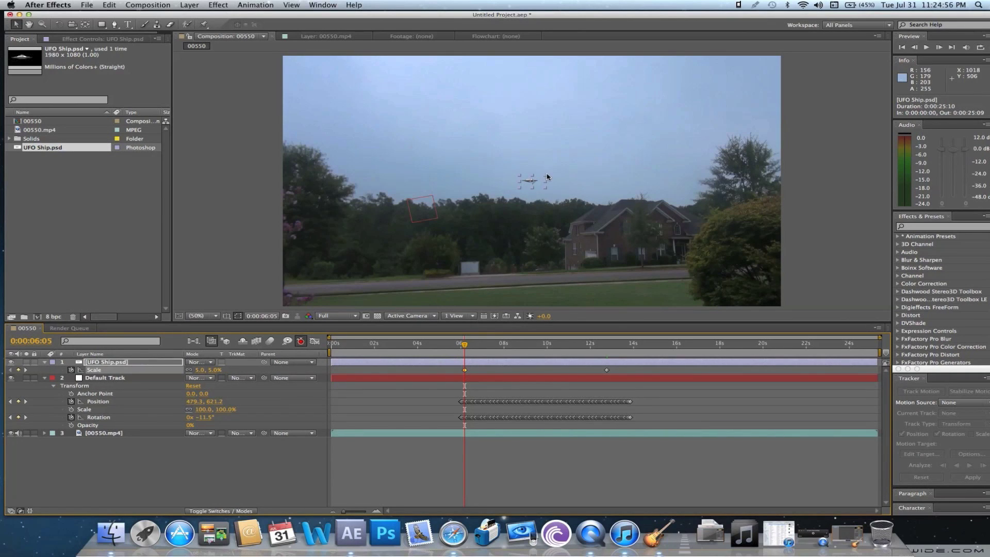
{"action": "left_click_drag", "start_coordinate": [546, 180], "coordinate": [417, 206]}
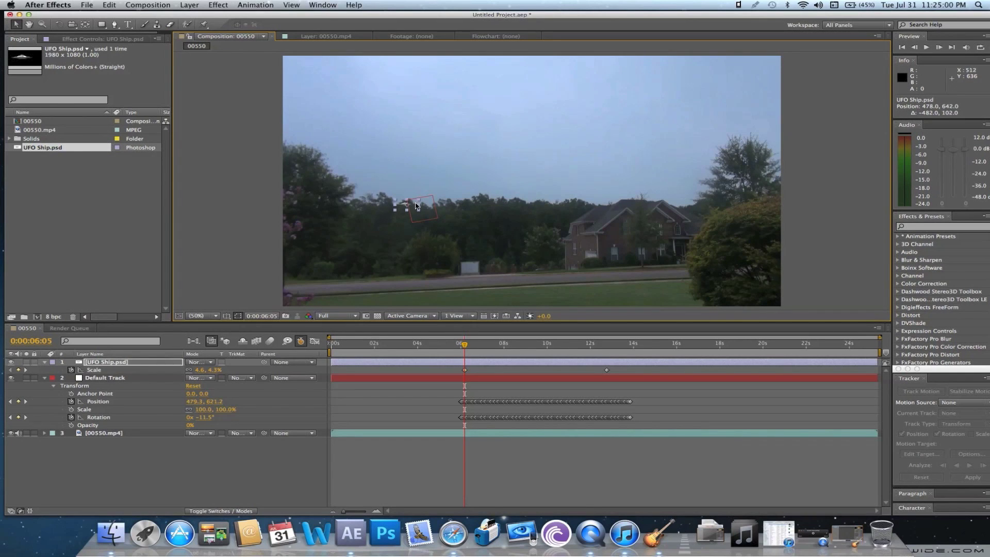
{"action": "left_click", "coordinate": [439, 401]}
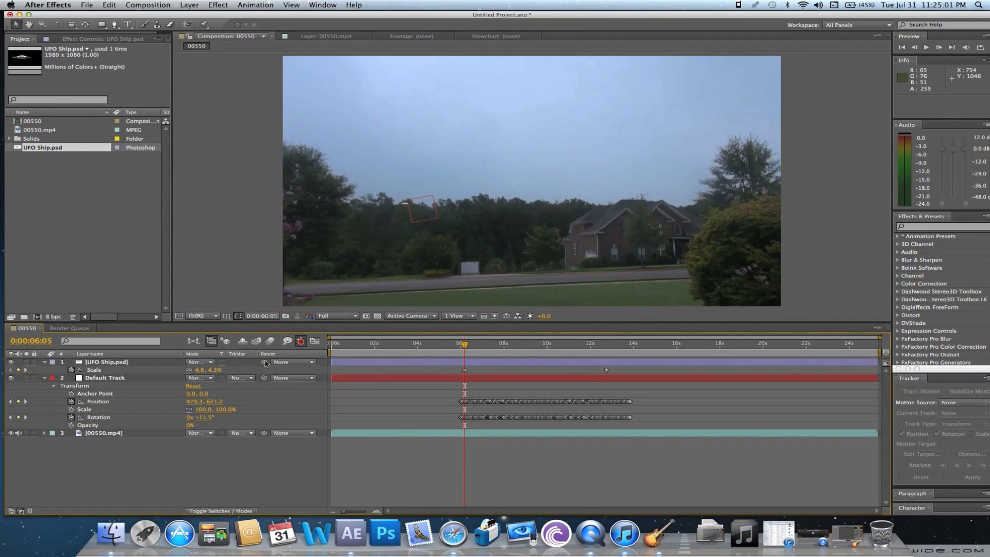
Parent the UFO Ship layer to Default Track and scrub to confirm it follows the track.
{"action": "left_click", "coordinate": [292, 363]}
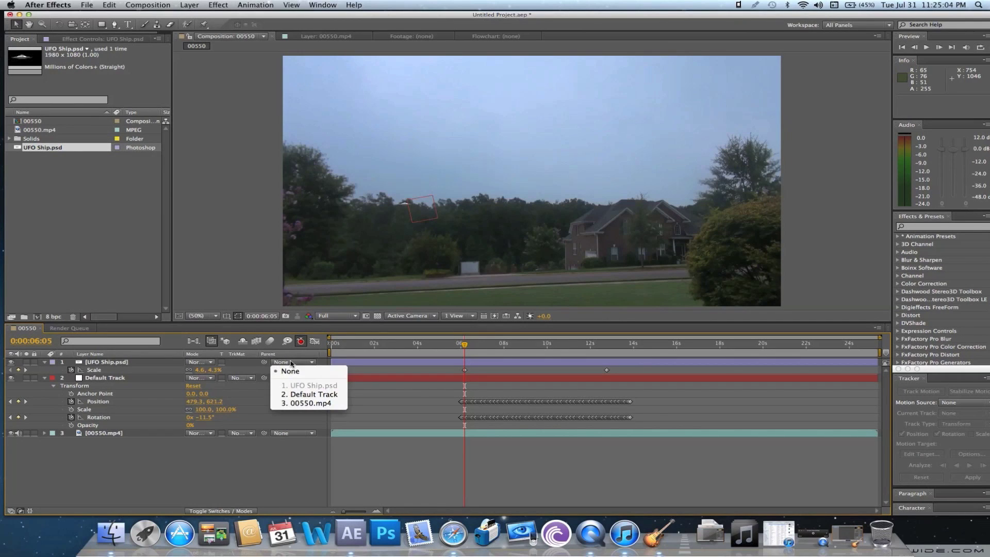
{"action": "left_click", "coordinate": [308, 394]}
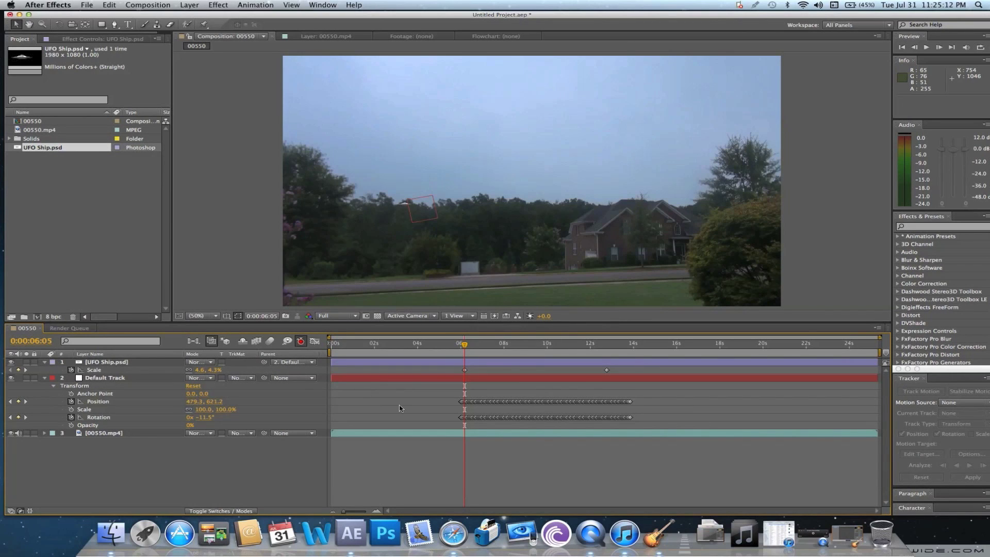
{"action": "left_click_drag", "start_coordinate": [500, 354], "coordinate": [465, 355]}
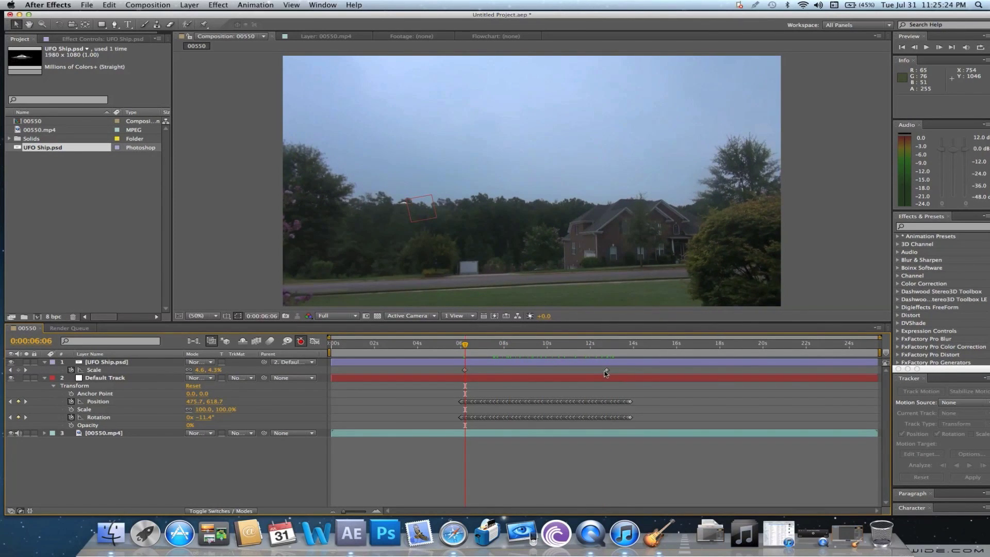
{"action": "left_click", "coordinate": [606, 371]}
At 13:23, push the UFO past the upper-right edge at 28.6, 26.5% scale, then select both Scale keyframes.
{"action": "key", "text": "Delete"}
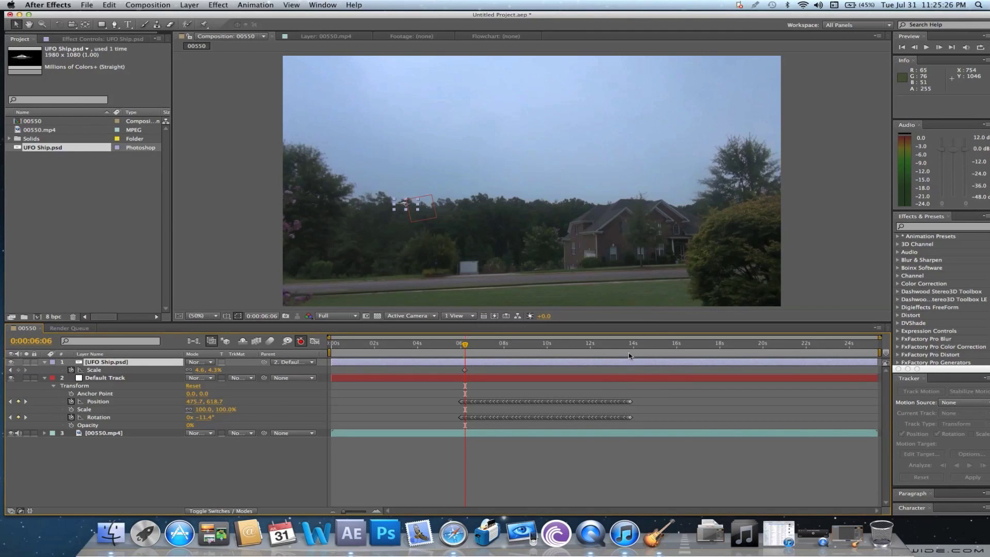
{"action": "left_click", "coordinate": [630, 355]}
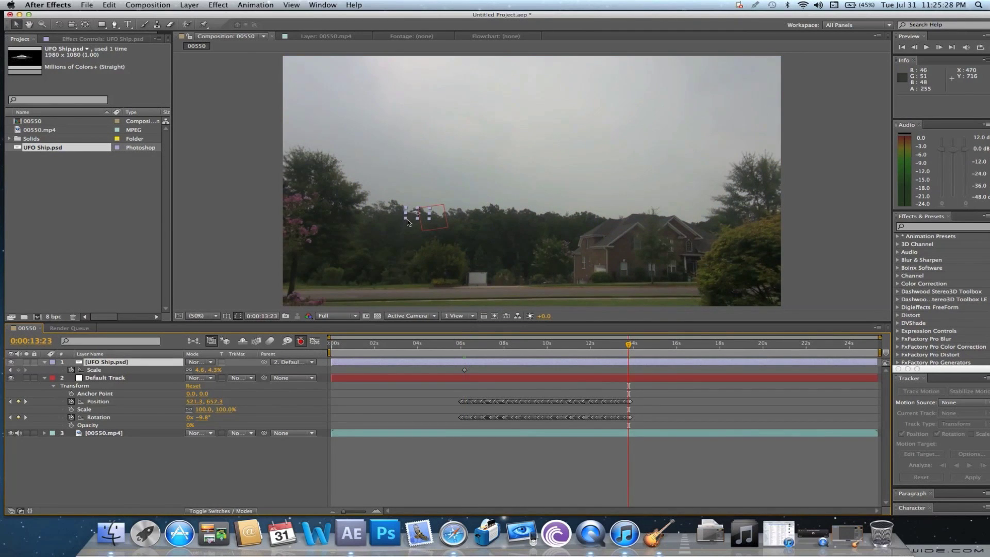
{"action": "left_click_drag", "start_coordinate": [411, 217], "coordinate": [769, 105]}
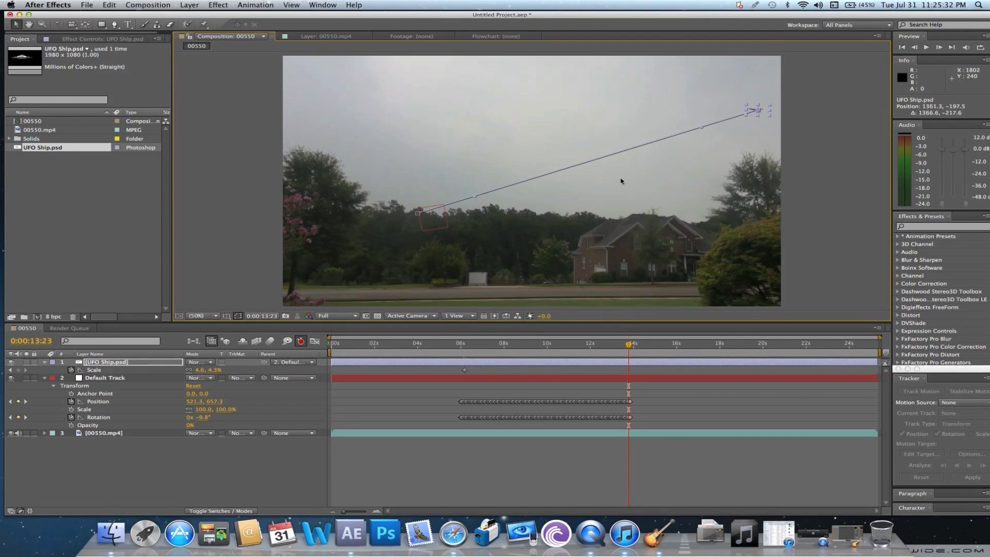
{"action": "left_click_drag", "start_coordinate": [201, 373], "coordinate": [211, 370]}
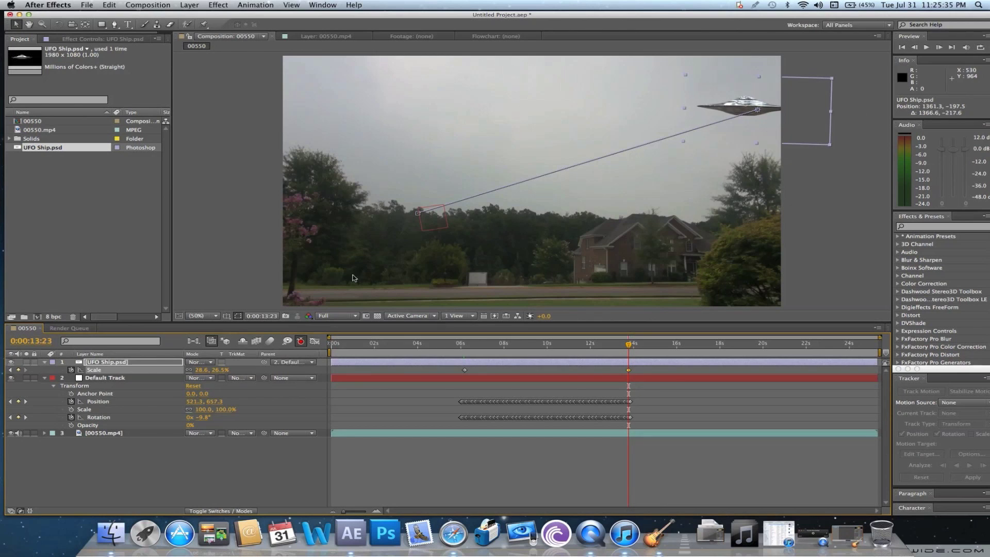
{"action": "left_click_drag", "start_coordinate": [739, 116], "coordinate": [826, 107]}
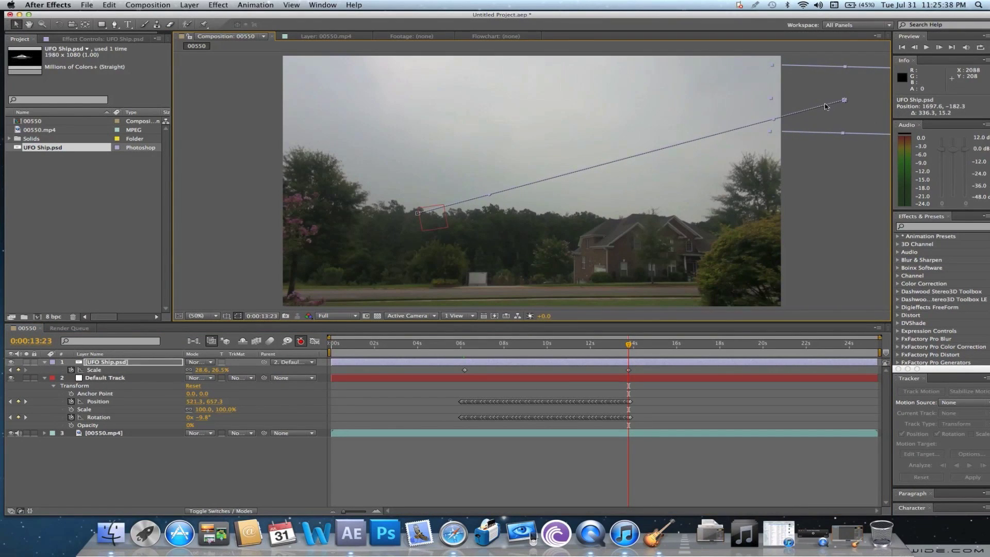
{"action": "left_click", "coordinate": [651, 379]}
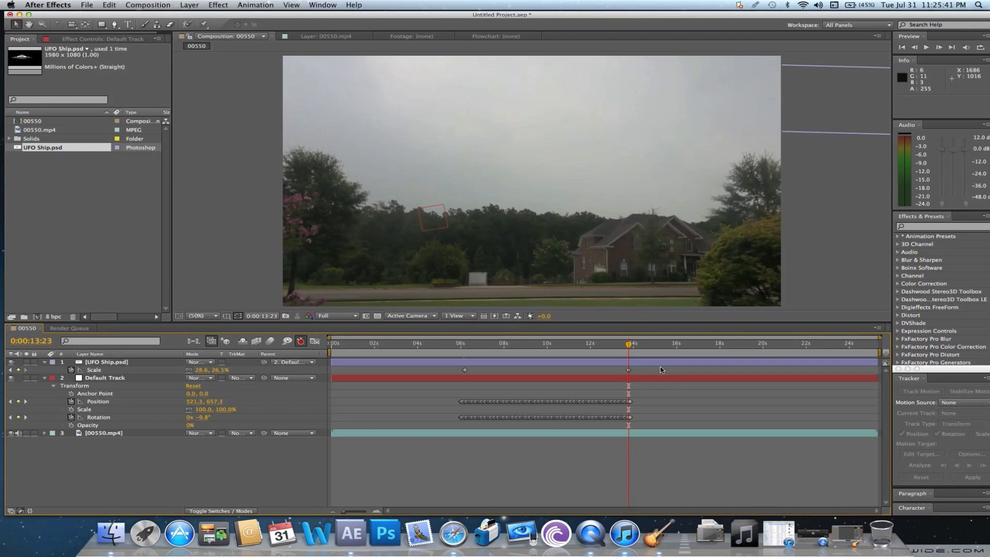
{"action": "left_click_drag", "start_coordinate": [662, 370], "coordinate": [455, 373]}
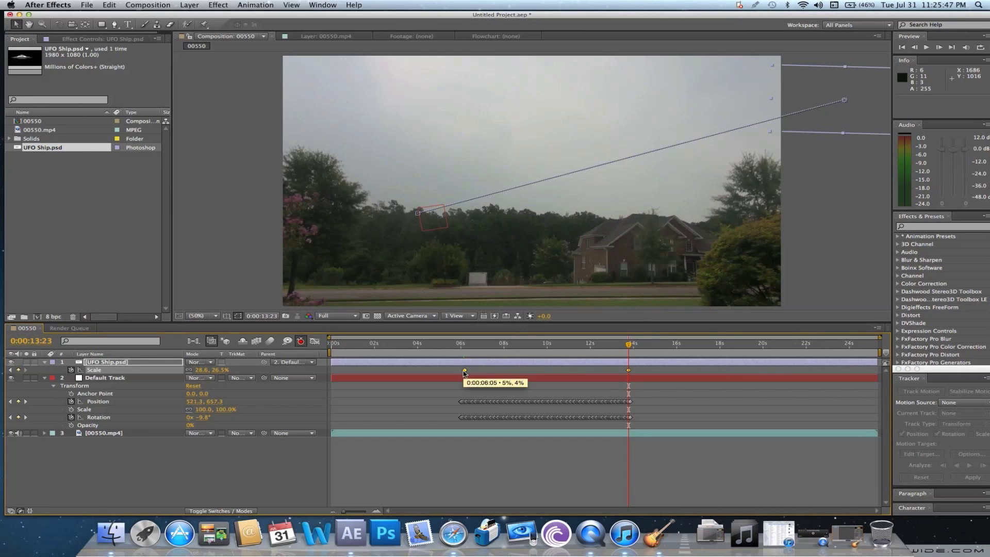
Apply Keyframe Assistant > Exponential Scale to the UFO's two Scale keyframes.
{"action": "right_click", "coordinate": [464, 372]}
{"action": "mouse_move", "coordinate": [525, 470]}
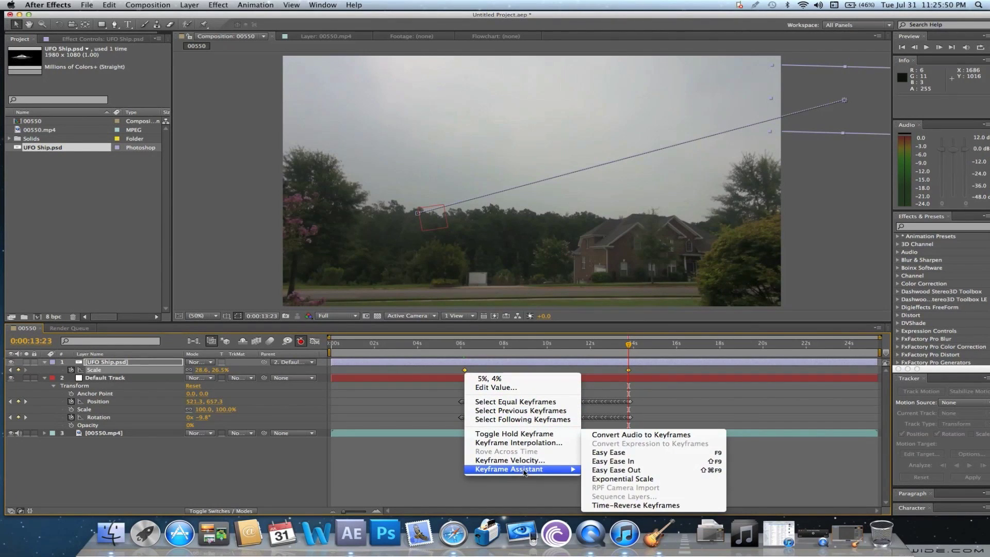
{"action": "left_click", "coordinate": [615, 480]}
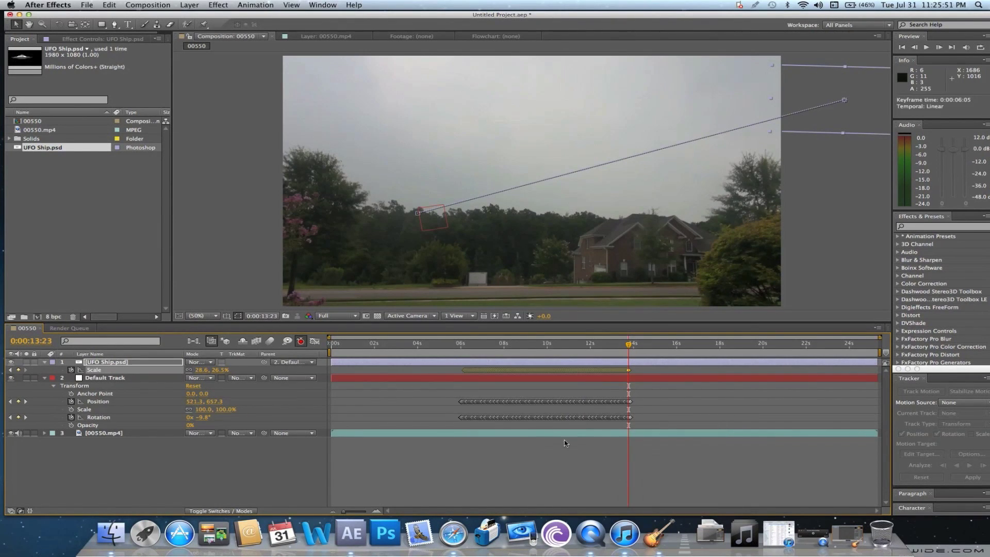
Preview and scrub the UFO growing toward 20.6, 19.1% scale by 12:12.
{"action": "left_click", "coordinate": [503, 343]}
{"action": "key", "text": "space"}
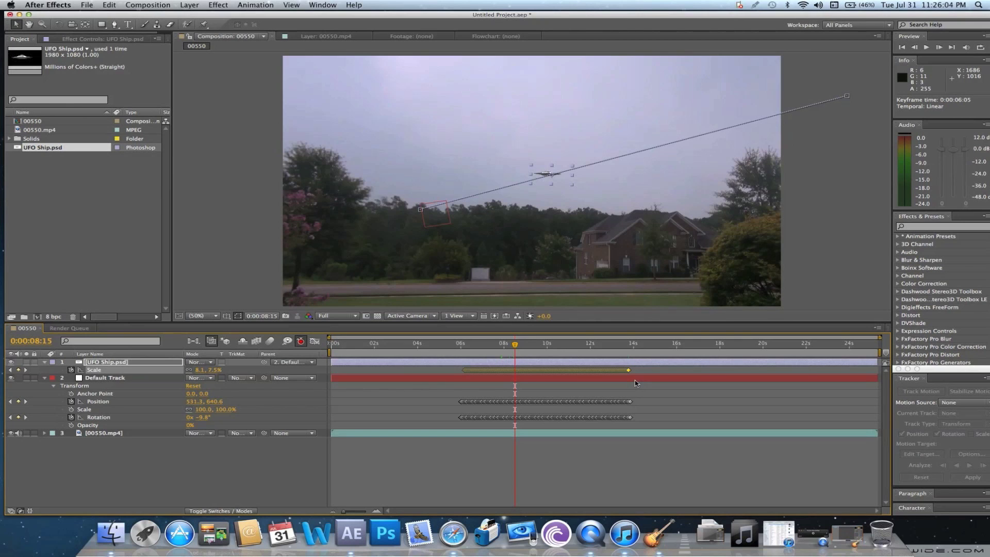
{"action": "left_click_drag", "start_coordinate": [581, 350], "coordinate": [630, 344]}
{"action": "left_click", "coordinate": [533, 344]}
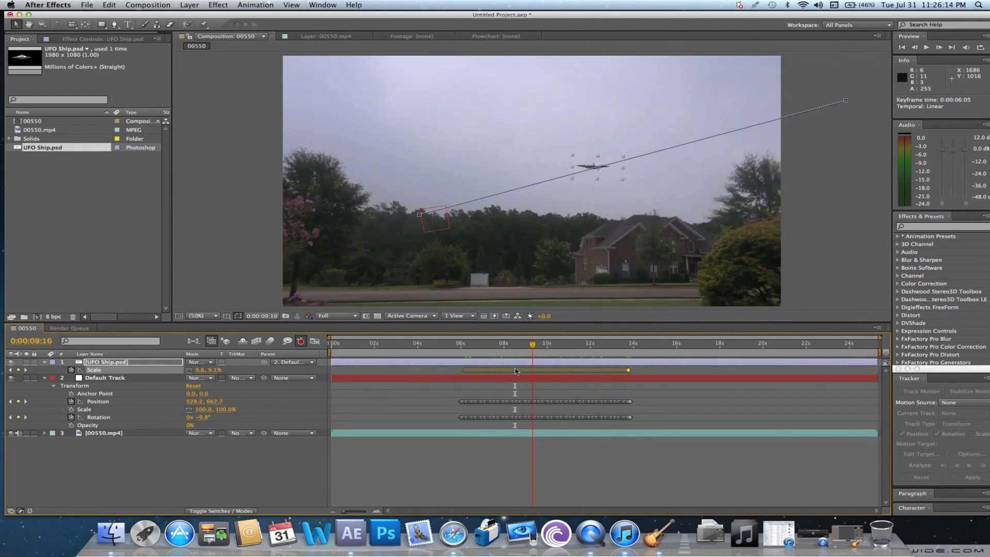
{"action": "left_click_drag", "start_coordinate": [516, 354], "coordinate": [599, 354]}
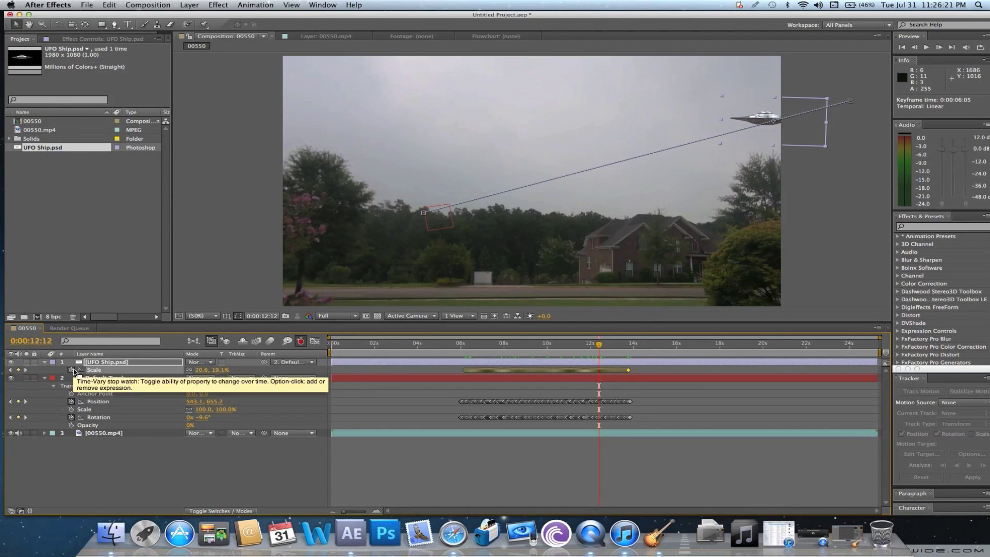
Add the expression wiggle(.2,4) to the UFO's Rotation and scrub to see the wobble.
{"action": "left_click", "coordinate": [46, 366]}
{"action": "left_click", "coordinate": [46, 363]}
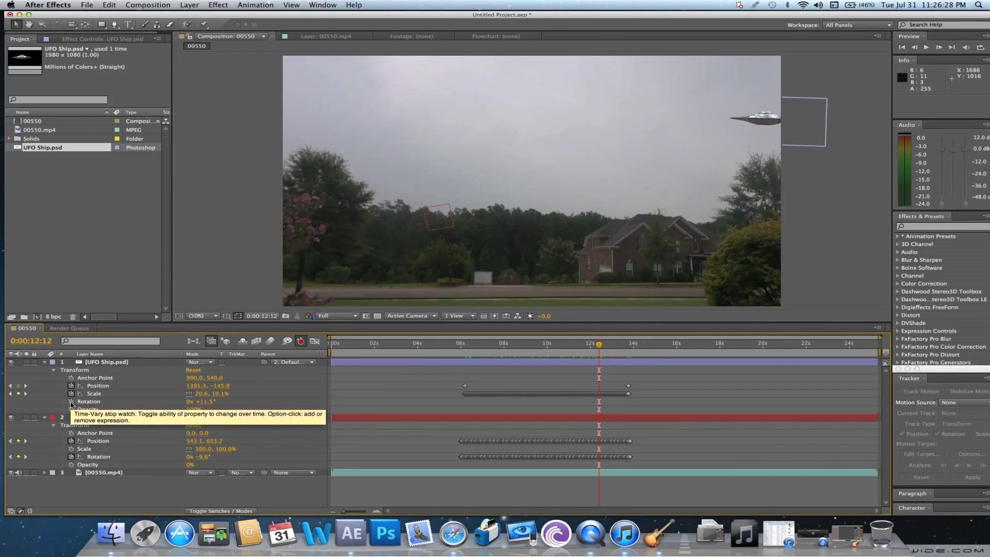
{"action": "left_click", "coordinate": [70, 402], "text": "alt"}
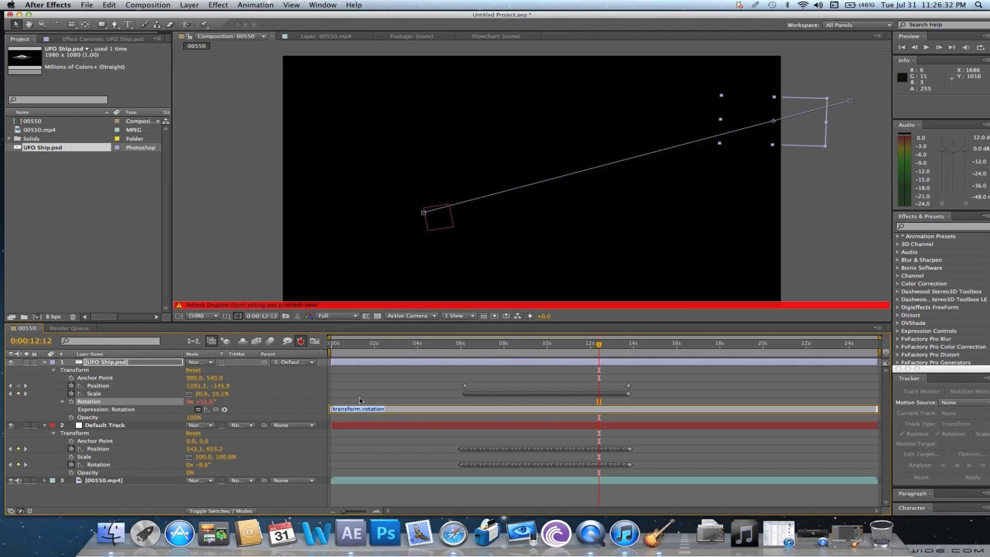
{"action": "type", "text": "wiggle(.2,4"}
{"action": "left_click", "coordinate": [422, 393]}
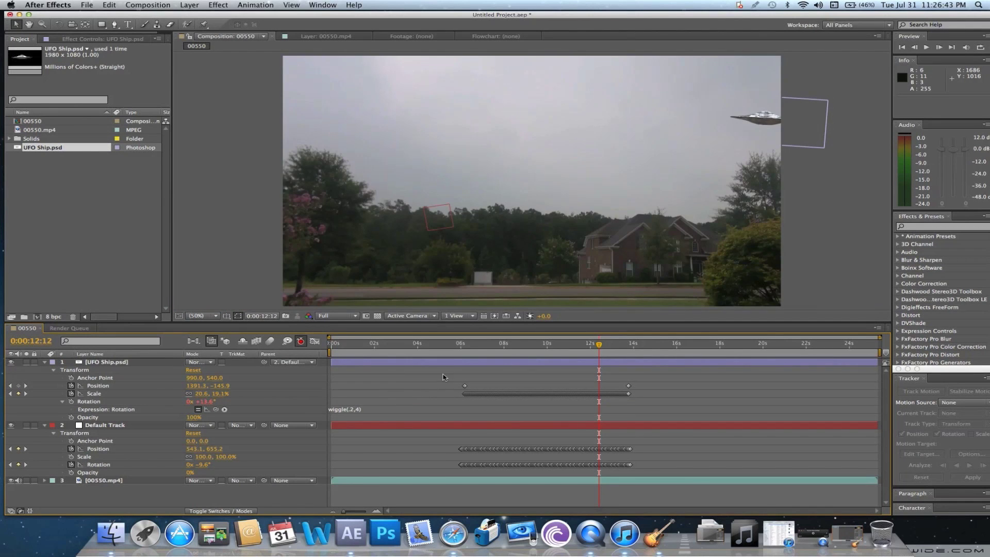
{"action": "left_click_drag", "start_coordinate": [508, 350], "coordinate": [537, 349]}
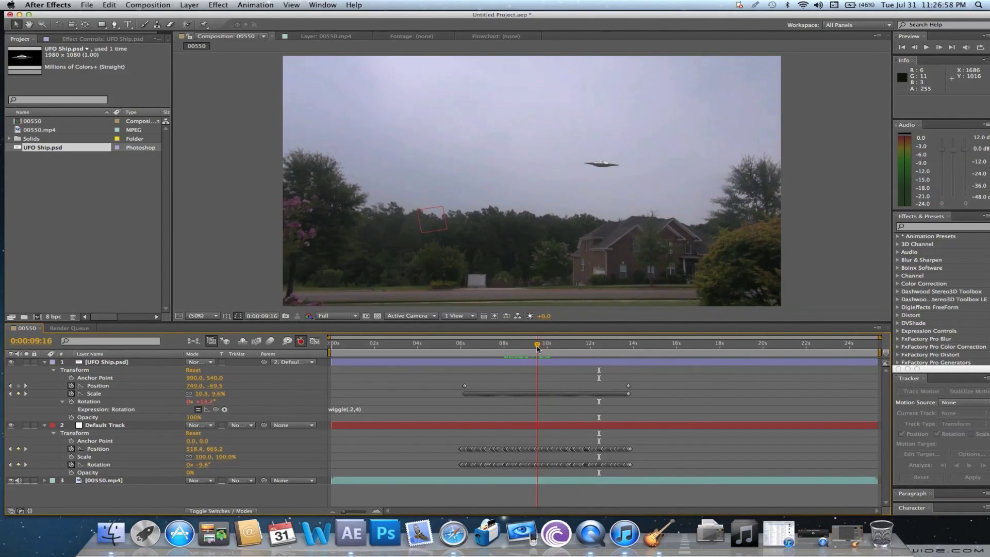
Preview the UFO's current rotation wobble twice.
{"action": "key", "text": "space"}
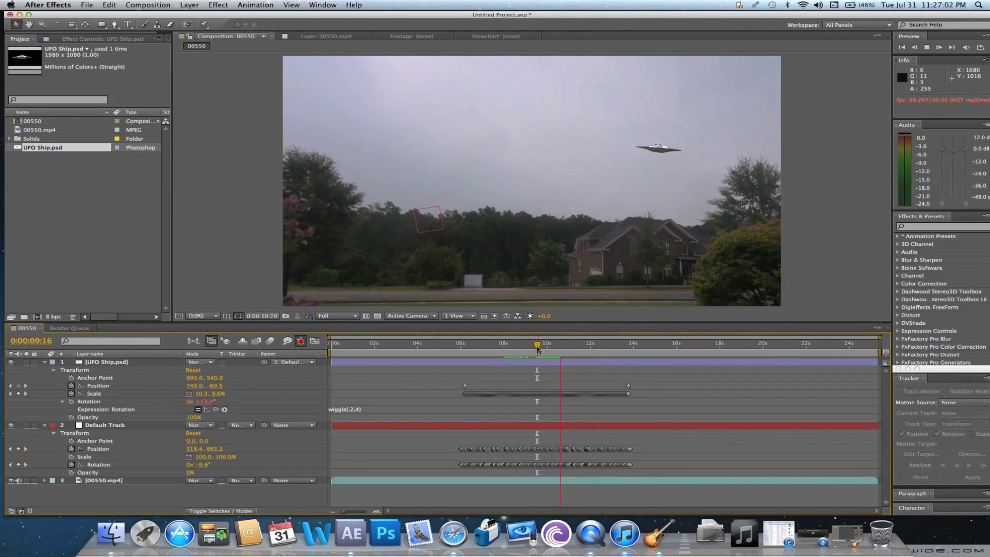
{"action": "key", "text": "space"}
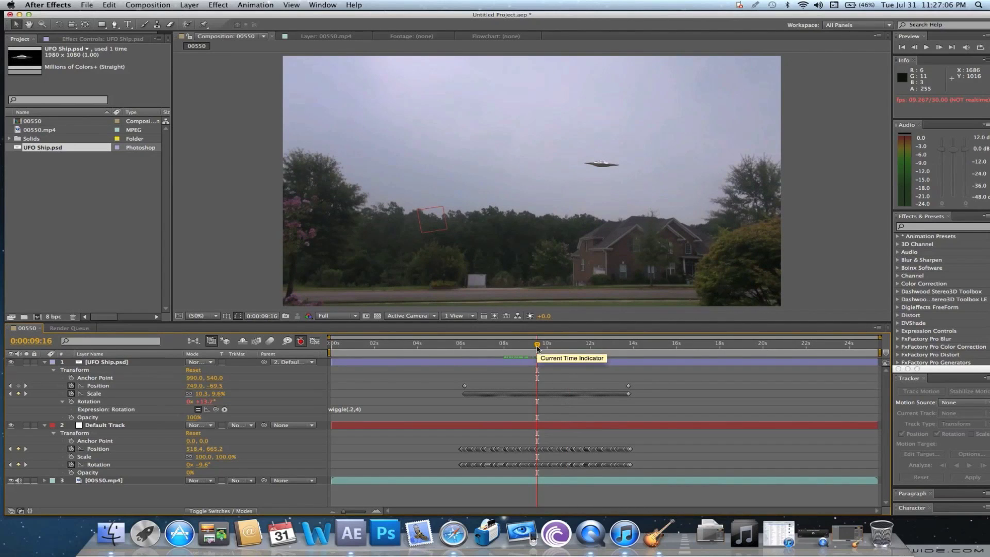
{"action": "key", "text": "space"}
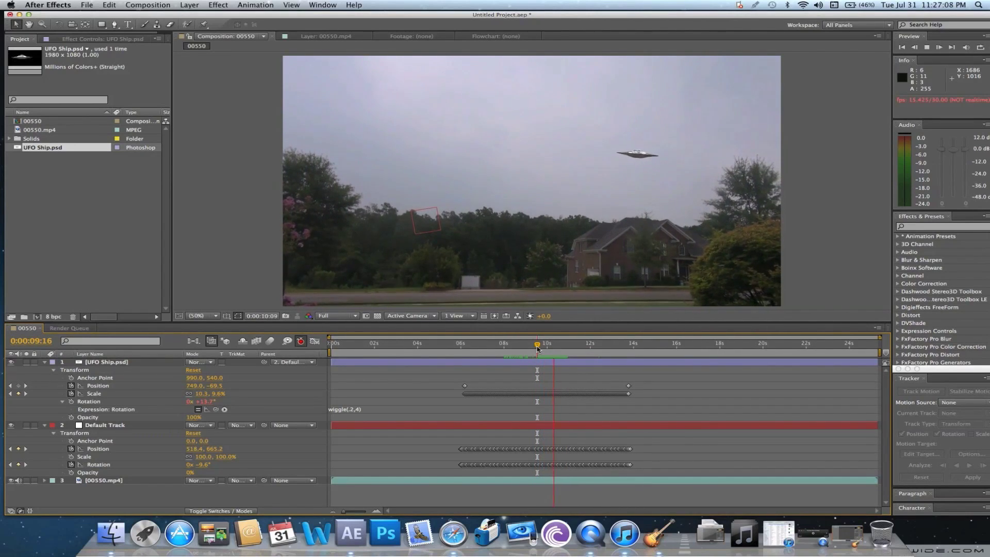
{"action": "key", "text": "space"}
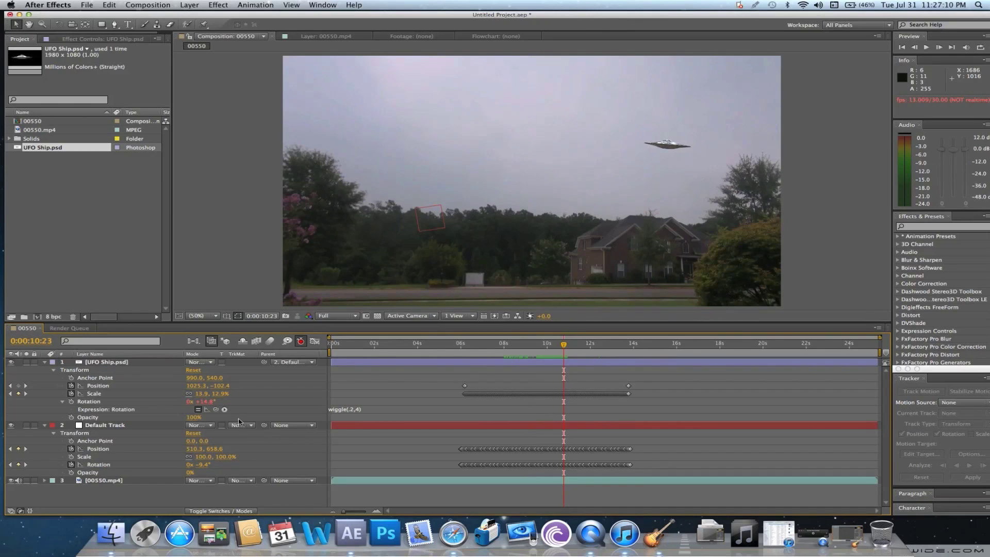
Change the Rotation expression to wiggle(.2,5) and preview it from about 8 seconds.
{"action": "left_click", "coordinate": [357, 409]}
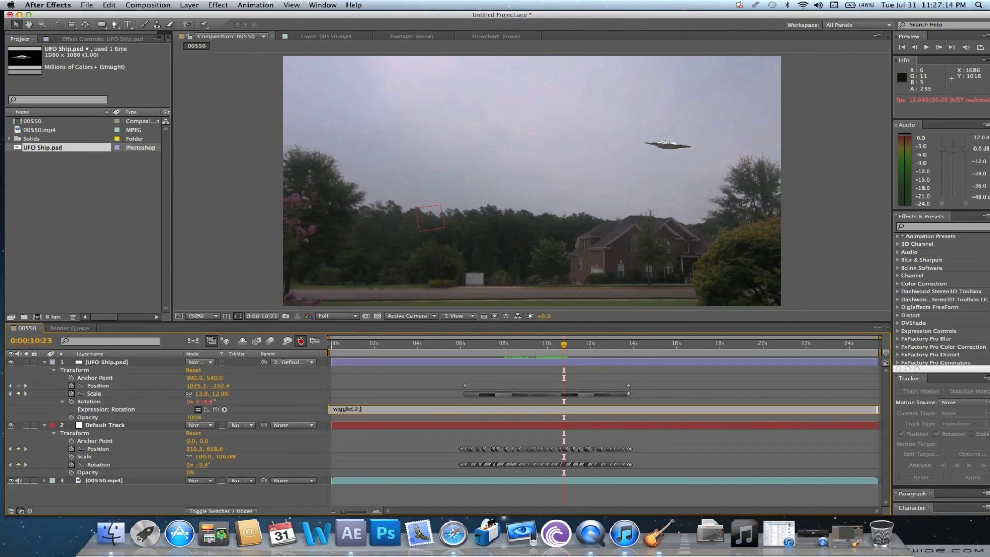
{"action": "left_click", "coordinate": [410, 401]}
{"action": "key", "text": "space"}
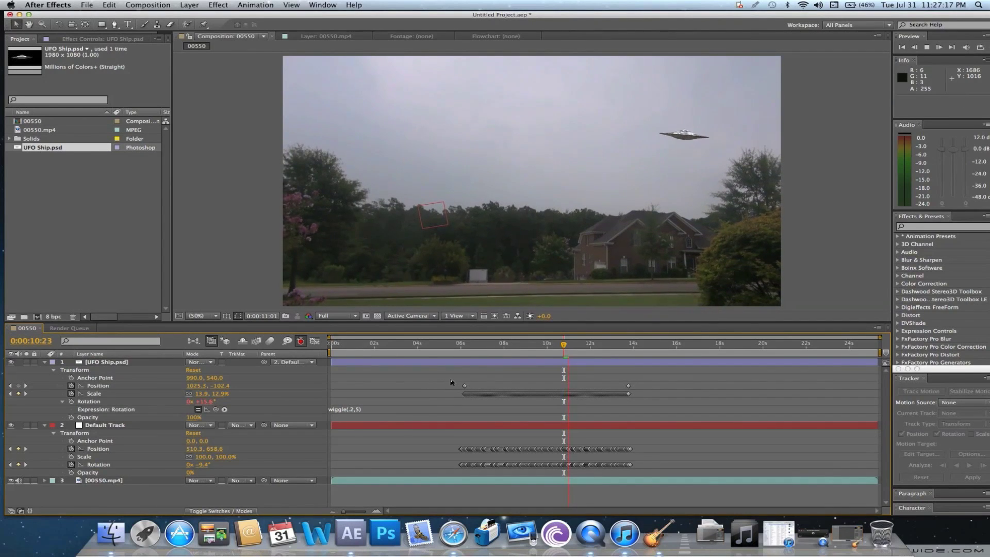
{"action": "left_click", "coordinate": [507, 350]}
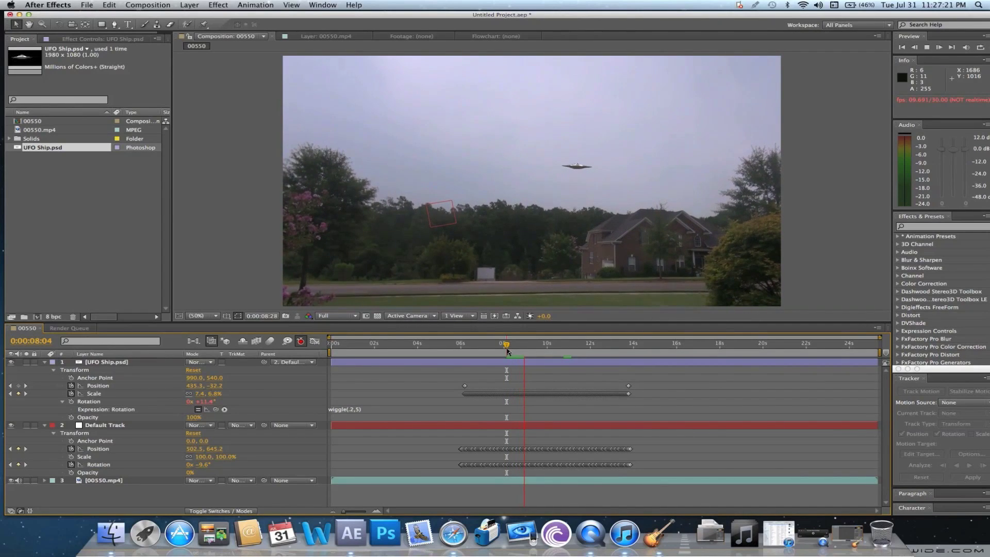
{"action": "key", "text": "space"}
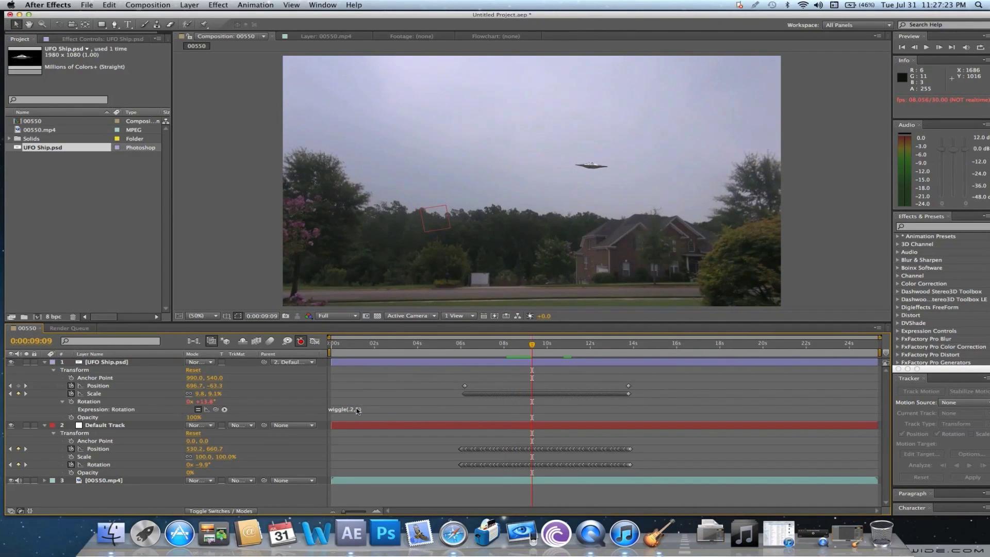
Raise the Rotation expression to wiggle(.4,5), preview from 8:12, then return to 6:18.
{"action": "left_click", "coordinate": [356, 410]}
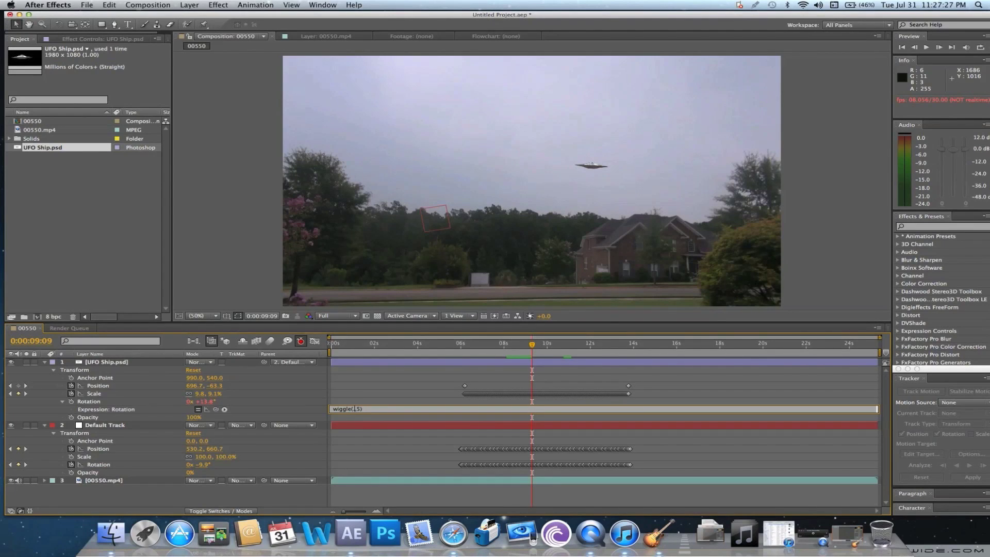
{"action": "key", "text": "KP_Enter"}
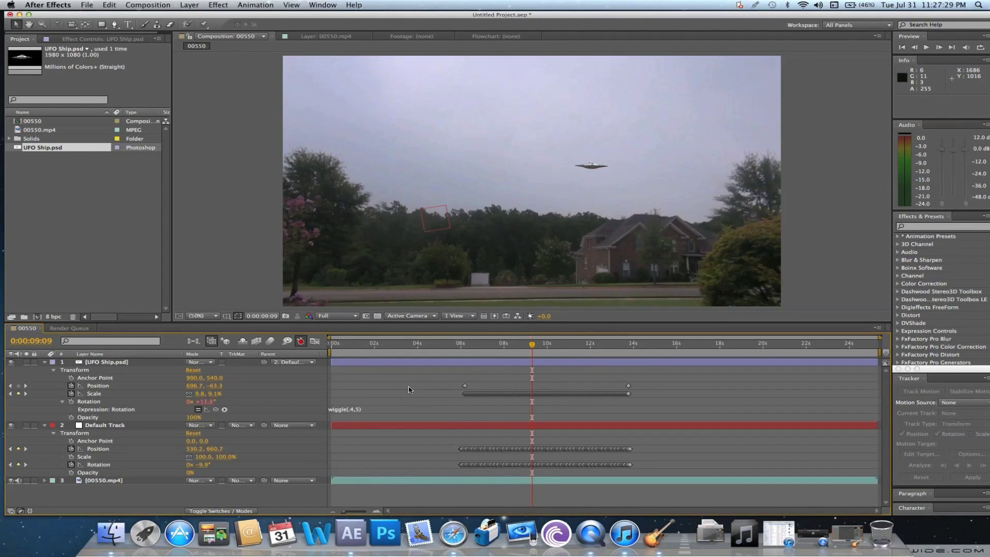
{"action": "key", "text": "space"}
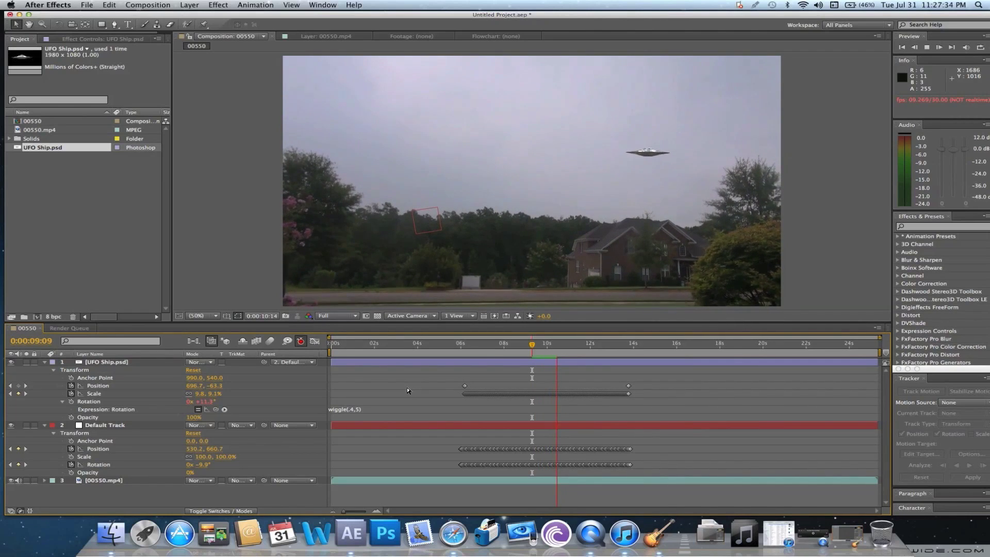
{"action": "left_click", "coordinate": [513, 346]}
{"action": "key", "text": "space"}
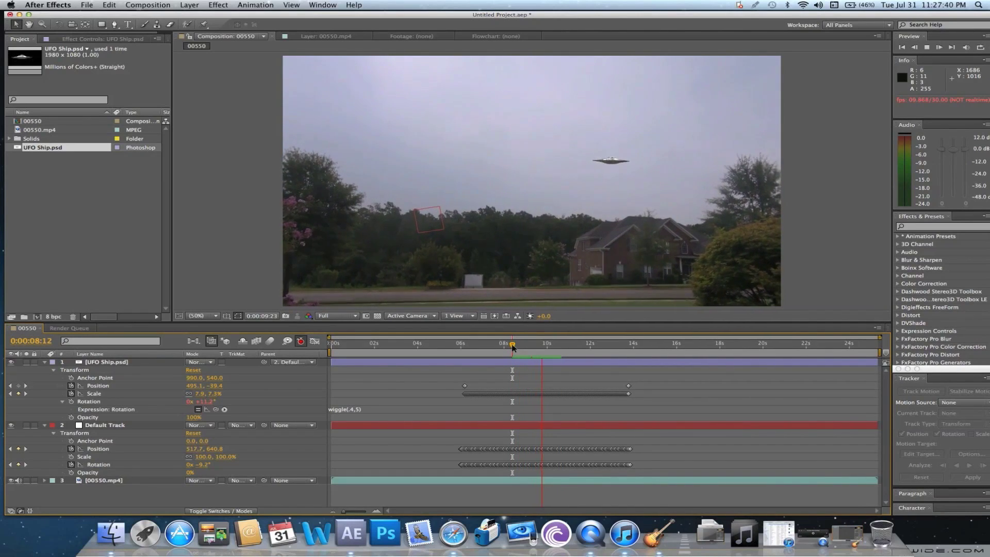
{"action": "key", "text": "space"}
{"action": "left_click", "coordinate": [473, 351]}
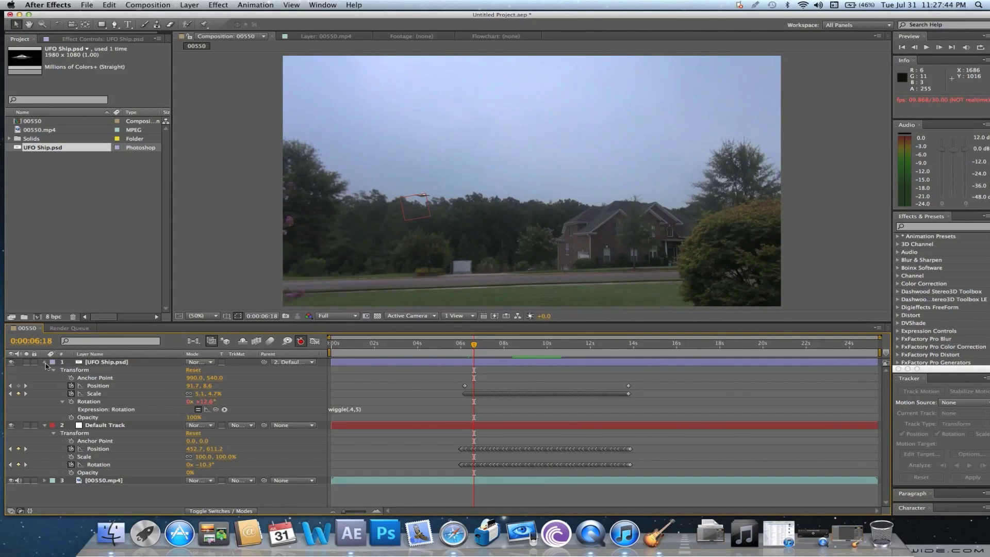
Collapse the UFO and Default Track layers and add a 1920×1080 Black Solid 1 on top.
{"action": "left_click", "coordinate": [45, 362]}
{"action": "left_click", "coordinate": [46, 370]}
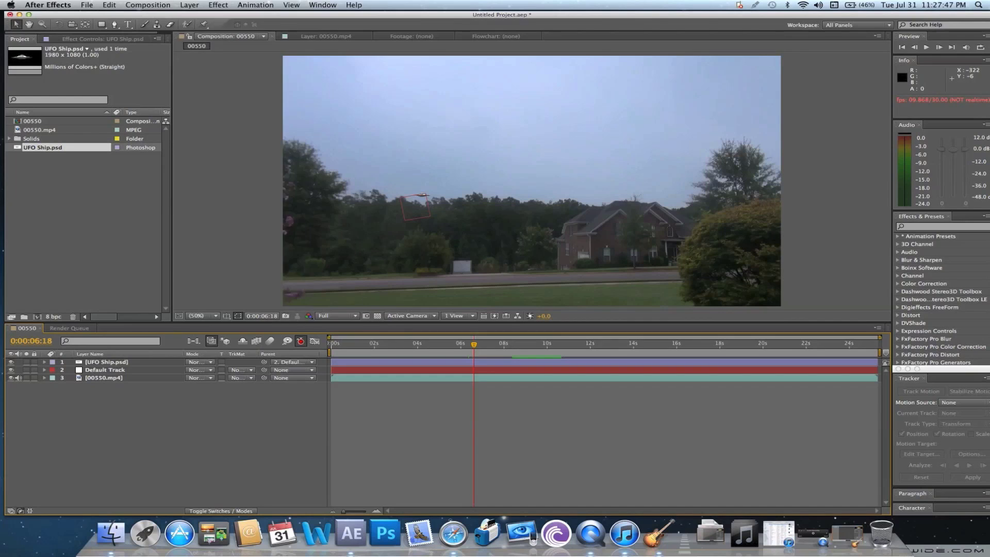
{"action": "left_click", "coordinate": [190, 5]}
{"action": "mouse_move", "coordinate": [195, 17]}
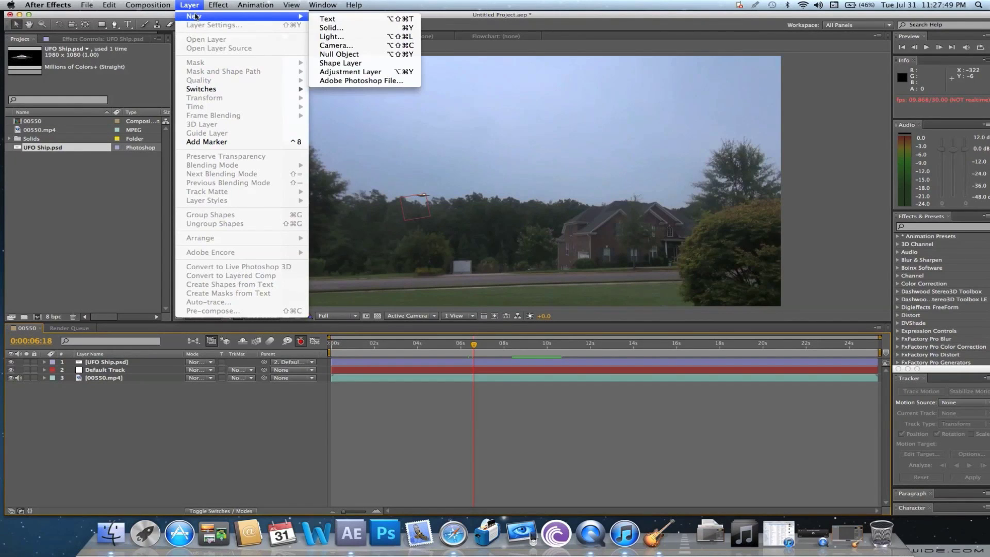
{"action": "left_click", "coordinate": [330, 28]}
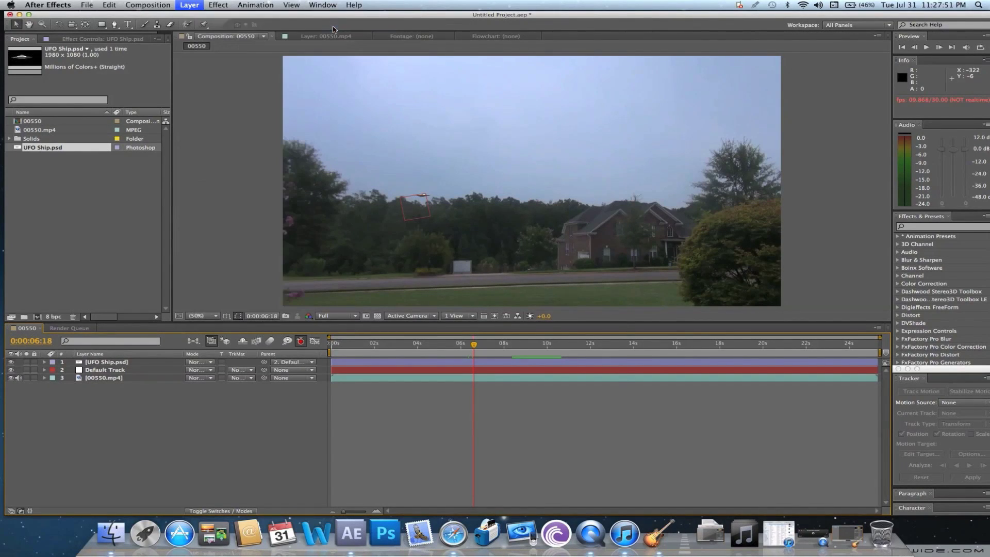
{"action": "left_click", "coordinate": [578, 395]}
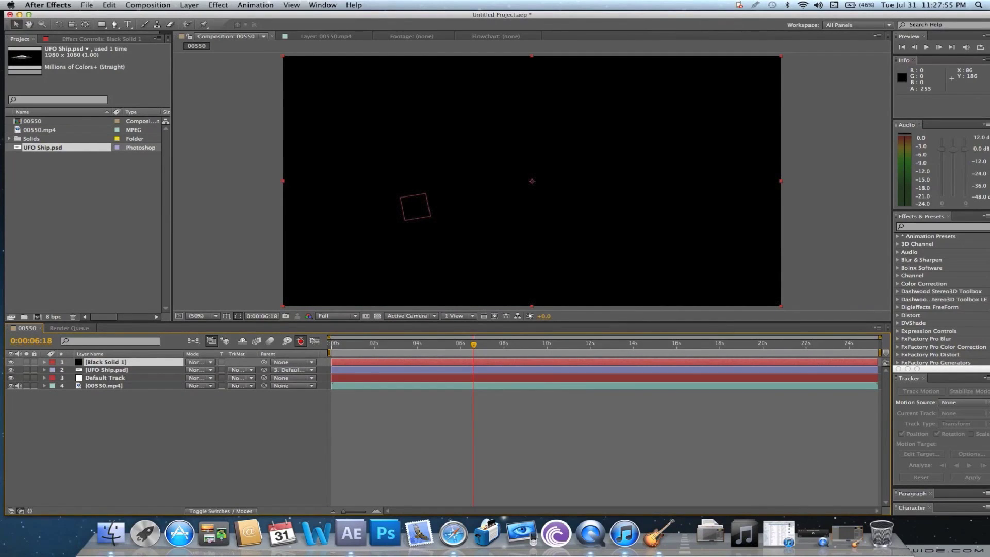
{"action": "left_click", "coordinate": [218, 4]}
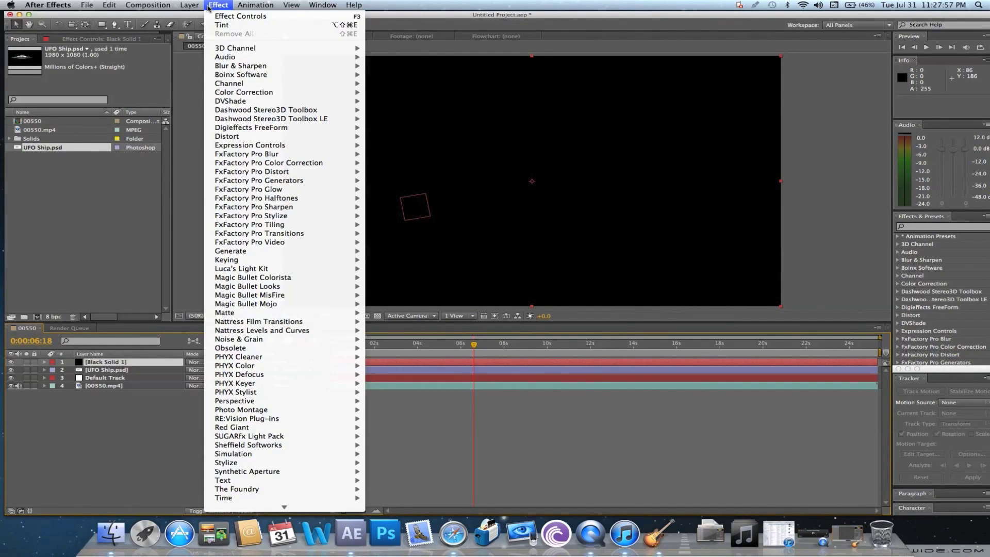
{"action": "left_click", "coordinate": [168, 121]}
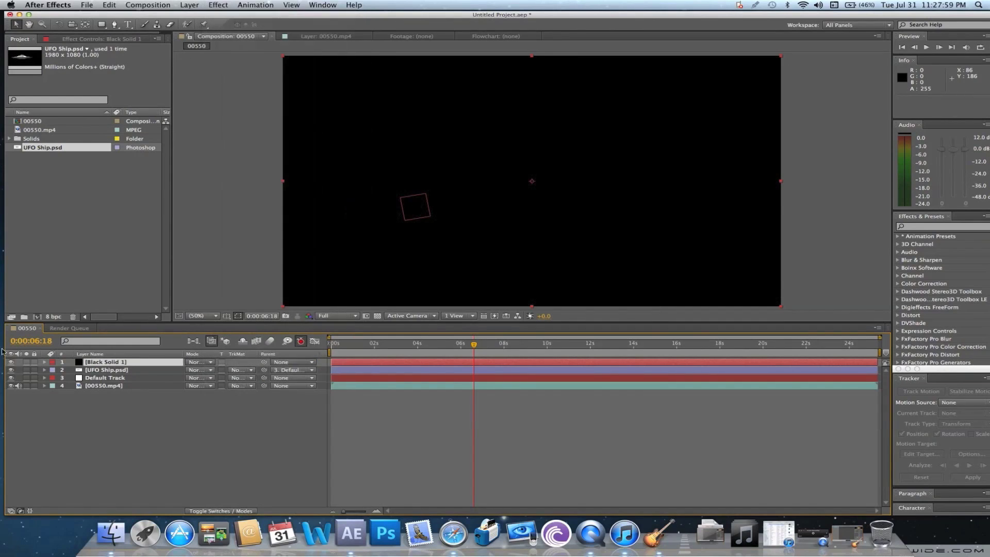
Hide Black Solid 1 and zoom in on the saucer to 800%.
{"action": "left_click", "coordinate": [11, 363]}
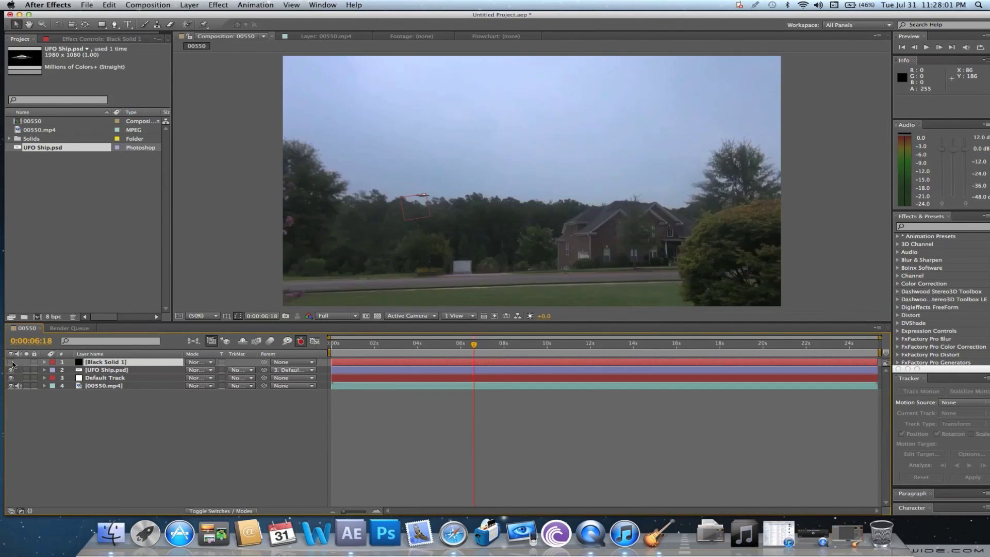
{"action": "left_click", "coordinate": [42, 24]}
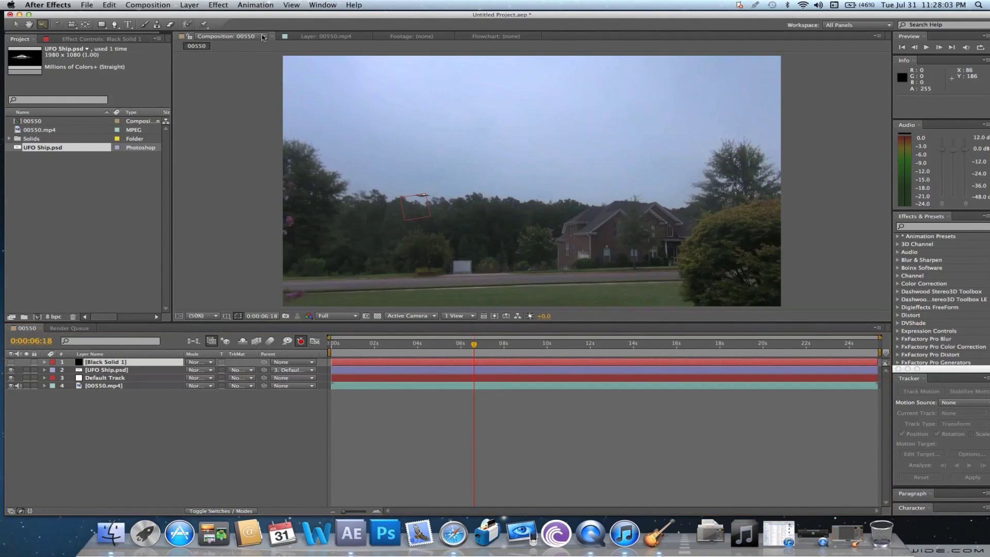
{"action": "left_click", "coordinate": [421, 202]}
{"action": "left_click", "coordinate": [598, 197]}
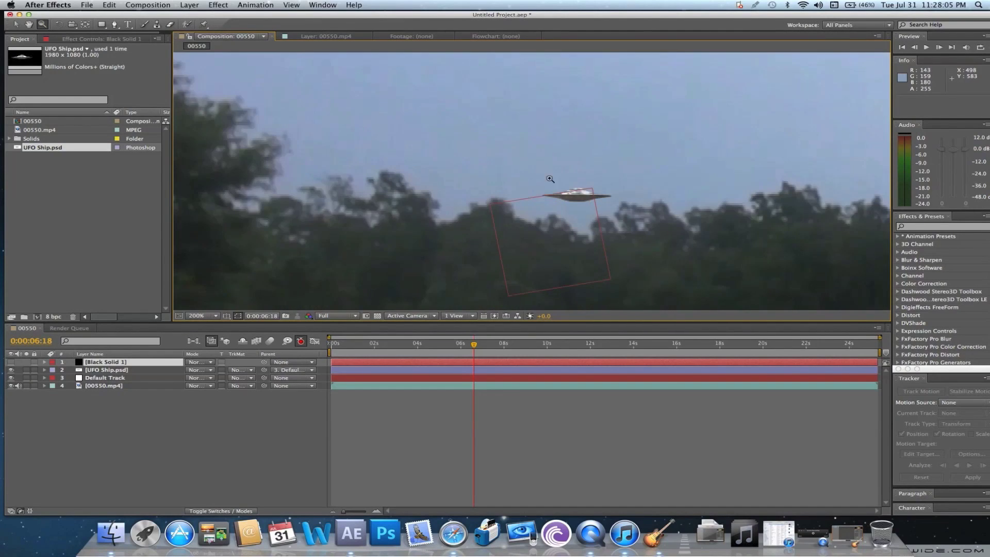
{"action": "left_click", "coordinate": [602, 199]}
{"action": "left_click", "coordinate": [510, 175]}
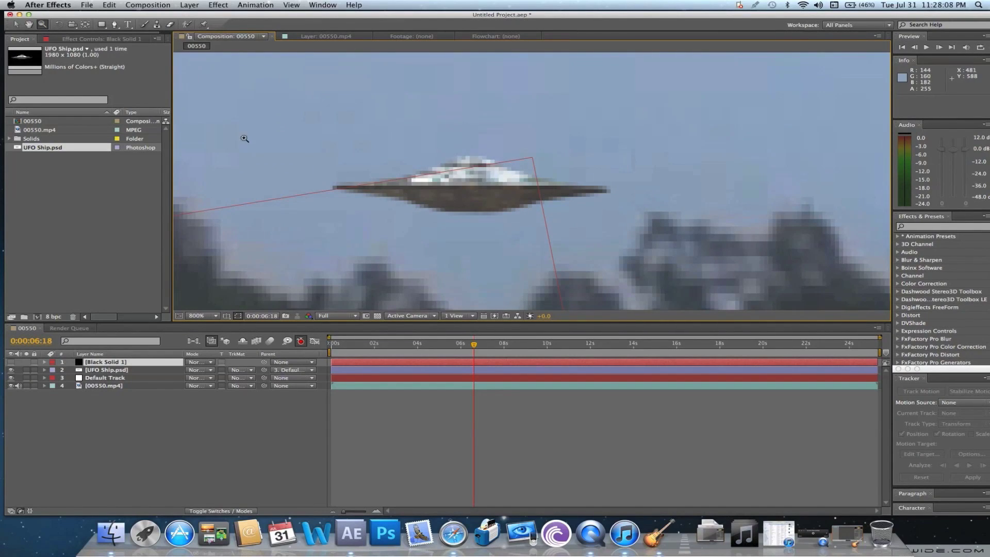
Trace a three-point Pen mask across the saucer's rim, tip to tip, then fit the view.
{"action": "left_click", "coordinate": [115, 24]}
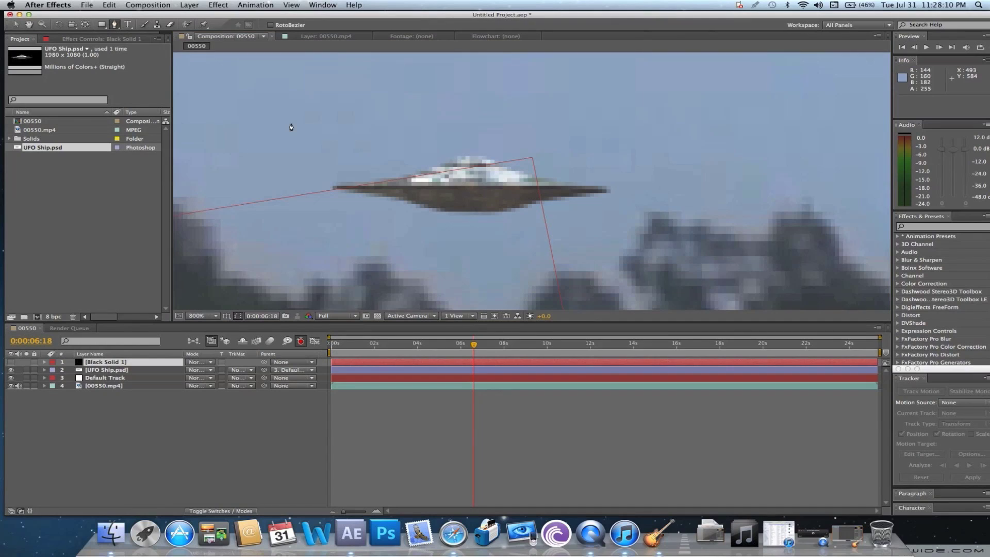
{"action": "left_click", "coordinate": [337, 185]}
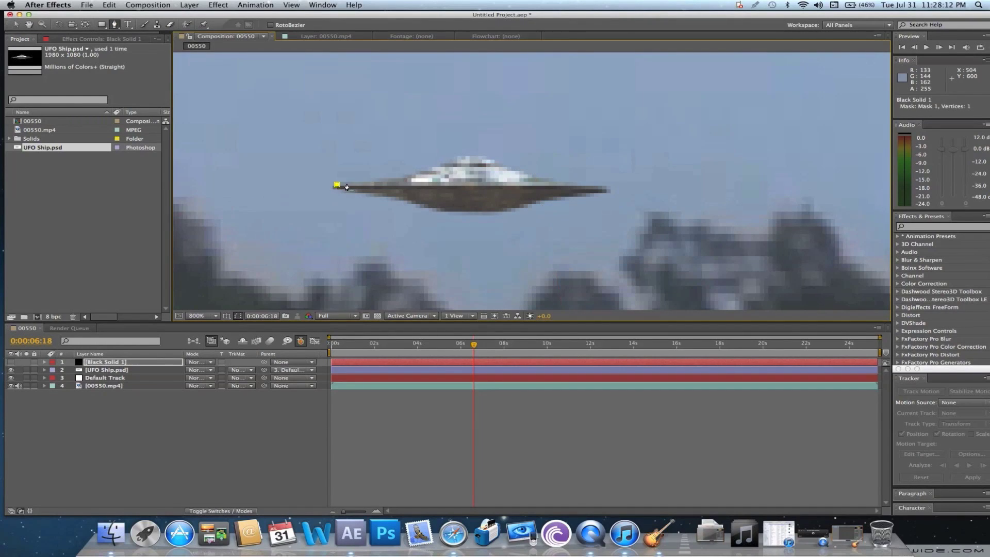
{"action": "left_click", "coordinate": [505, 184]}
{"action": "left_click", "coordinate": [606, 185]}
{"action": "left_click", "coordinate": [209, 317]}
{"action": "left_click", "coordinate": [211, 333]}
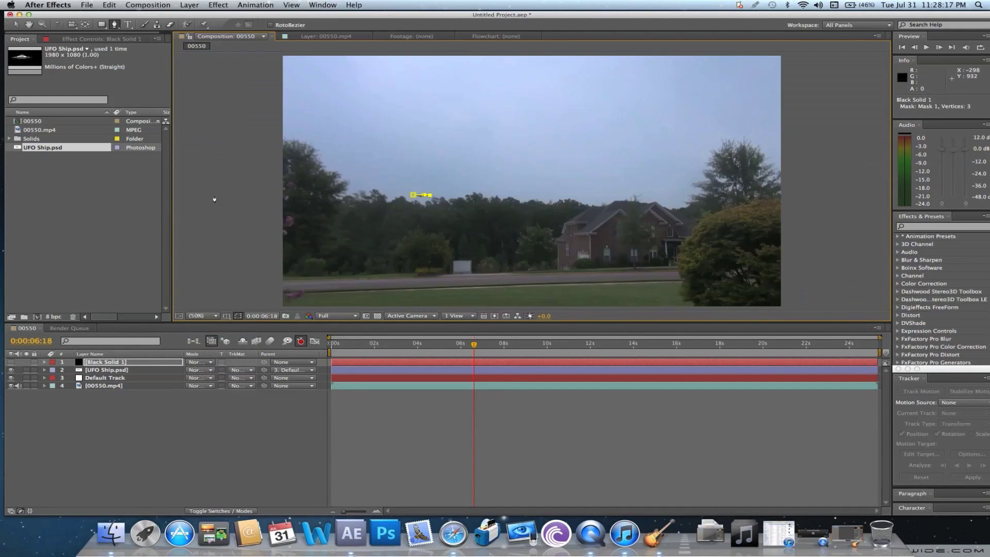
Apply Effect > Generate > Stroke to Black Solid 1.
{"action": "key", "text": "v"}
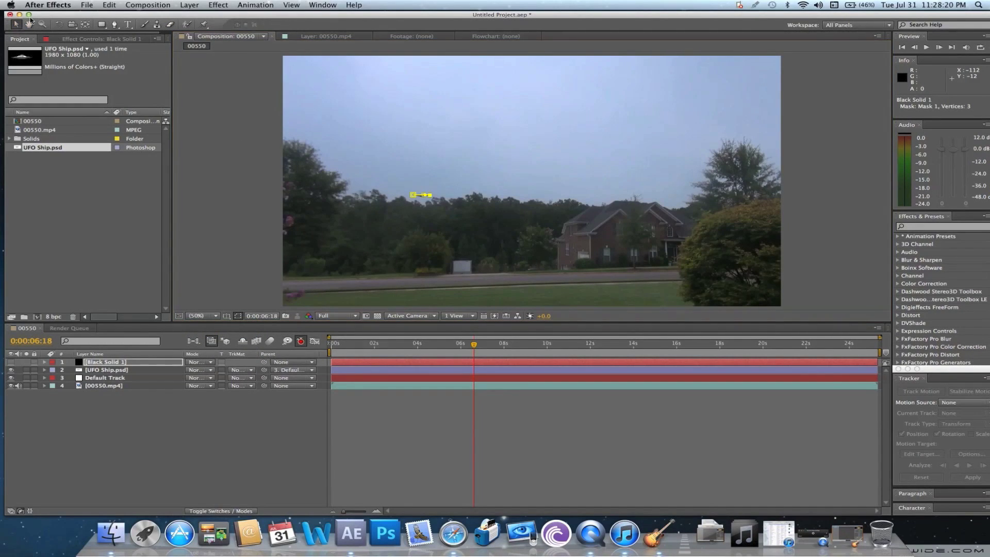
{"action": "left_click", "coordinate": [218, 4]}
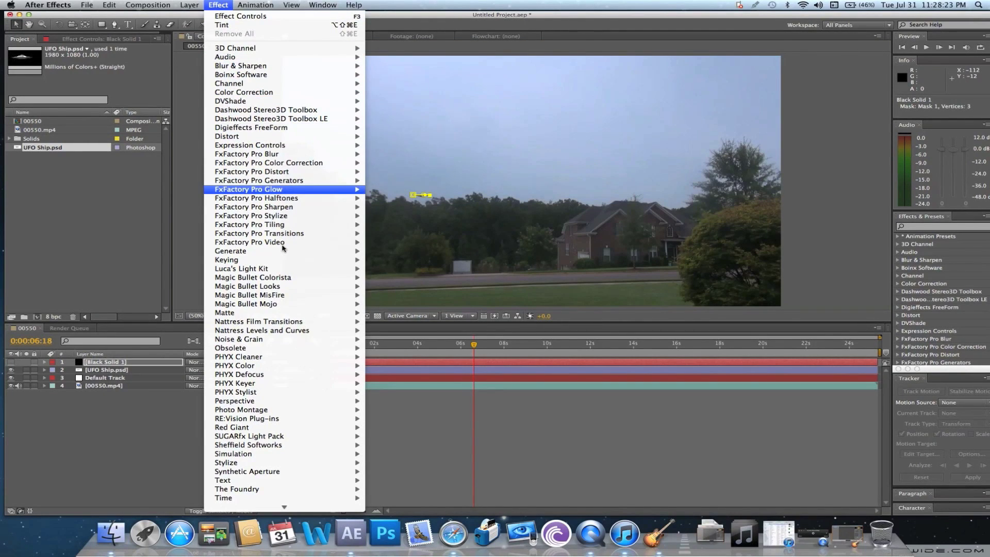
{"action": "mouse_move", "coordinate": [281, 191]}
{"action": "mouse_move", "coordinate": [284, 251]}
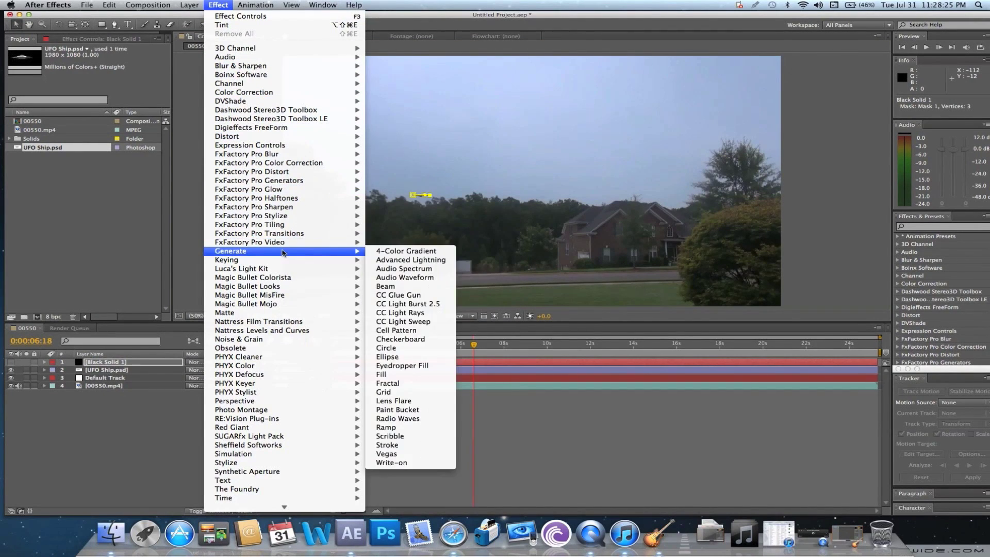
{"action": "left_click", "coordinate": [390, 445]}
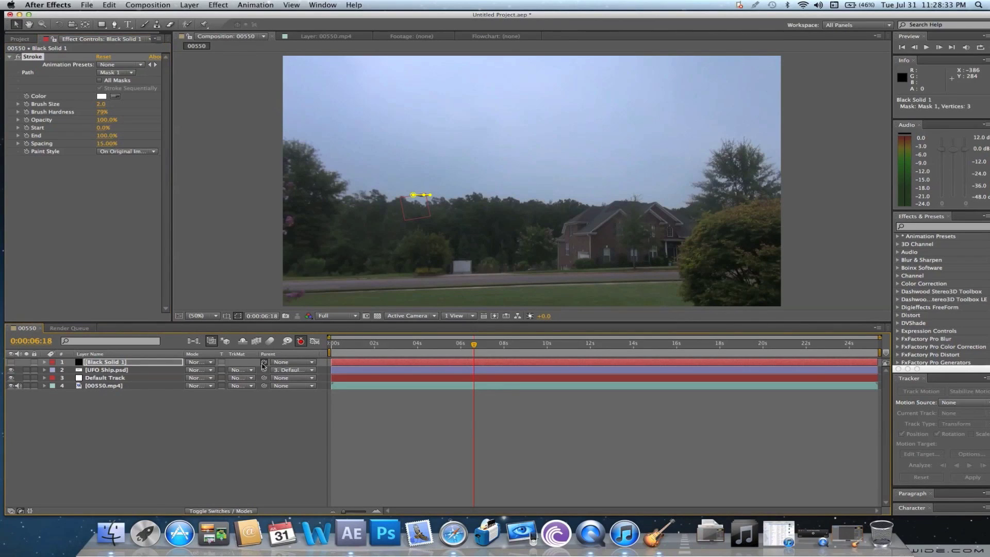
Parent Black Solid 1 to UFO Ship.psd and inspect the stroked mask at 200% zoom.
{"action": "left_click_drag", "start_coordinate": [262, 366], "coordinate": [145, 373]}
{"action": "left_click", "coordinate": [43, 24]}
{"action": "left_click", "coordinate": [436, 172]}
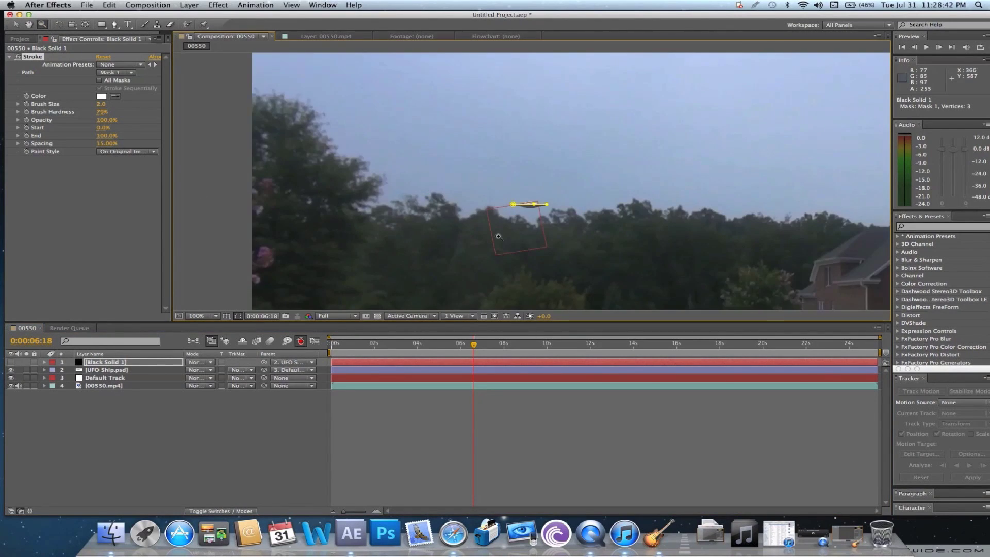
{"action": "left_click", "coordinate": [555, 217]}
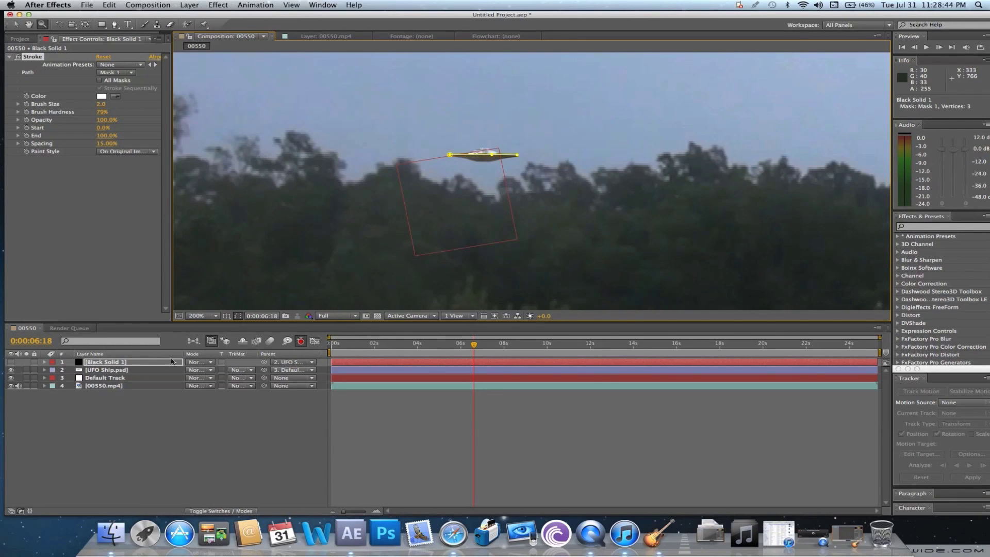
{"action": "left_click", "coordinate": [110, 371]}
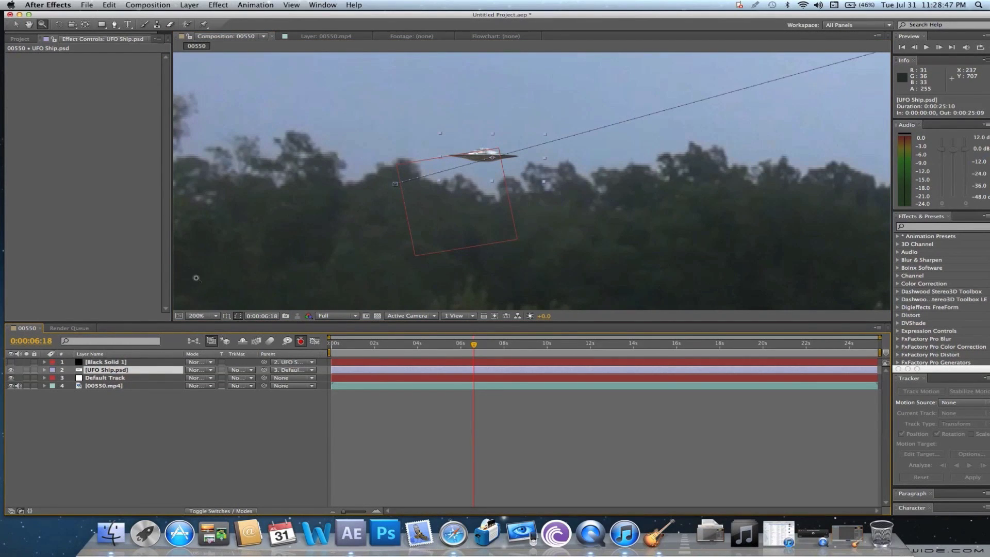
{"action": "left_click", "coordinate": [142, 364]}
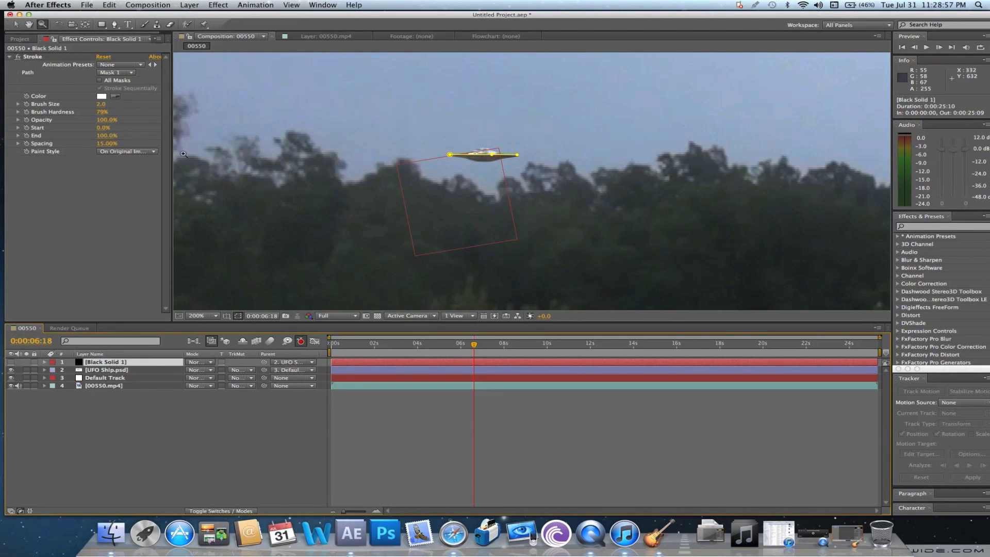
{"action": "left_click", "coordinate": [102, 96]}
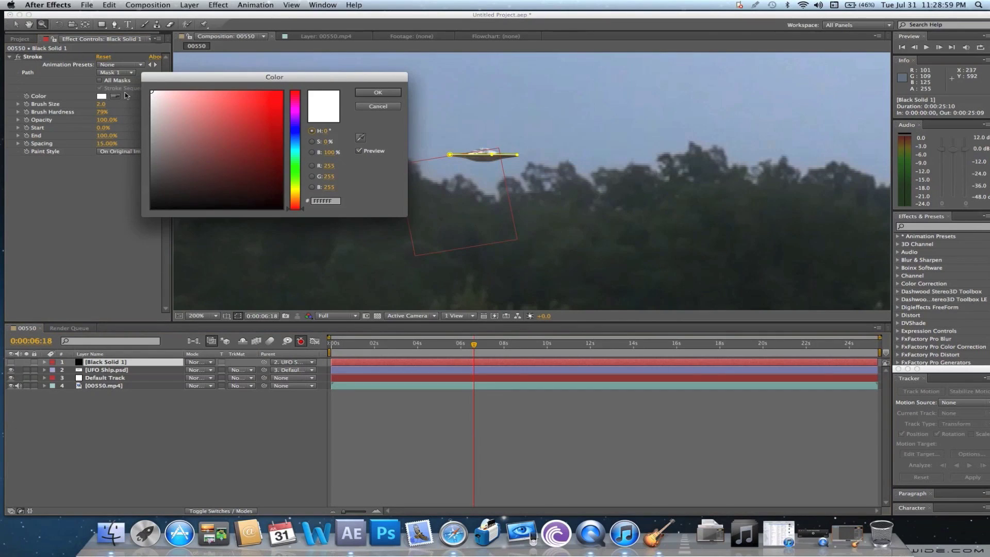
Set the stroke colour to bright green 00FF06 and paint style to On Transparent.
{"action": "left_click", "coordinate": [299, 172]}
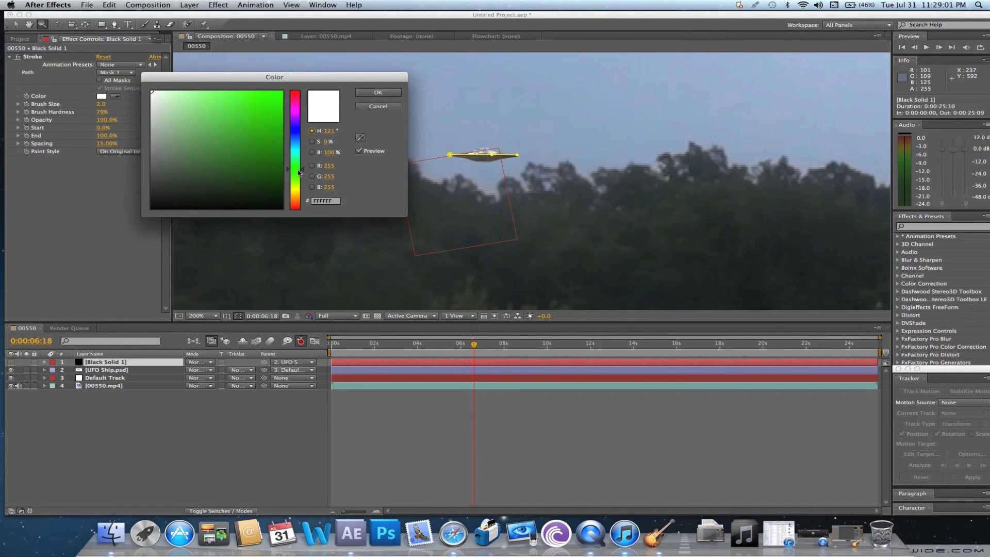
{"action": "left_click_drag", "start_coordinate": [275, 152], "coordinate": [298, 77]}
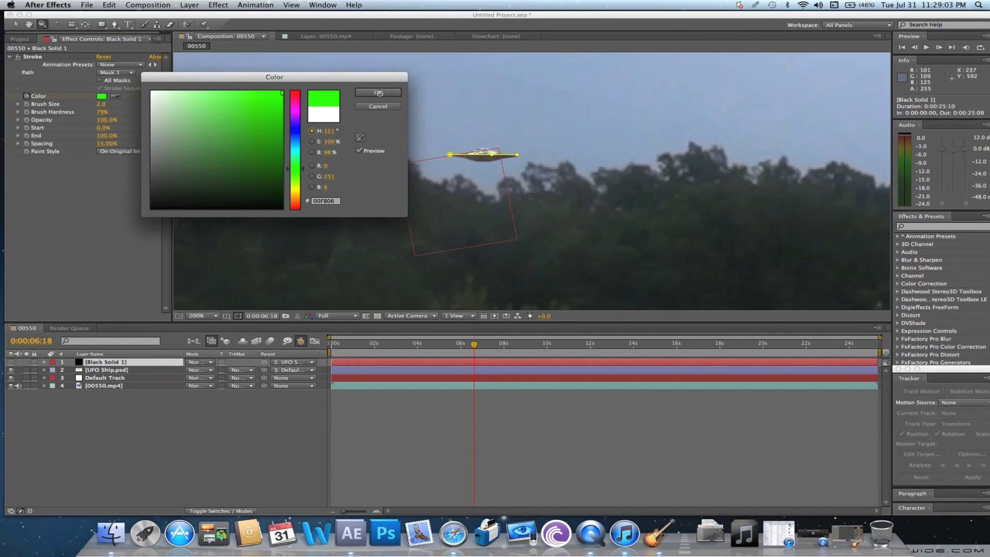
{"action": "left_click", "coordinate": [379, 93]}
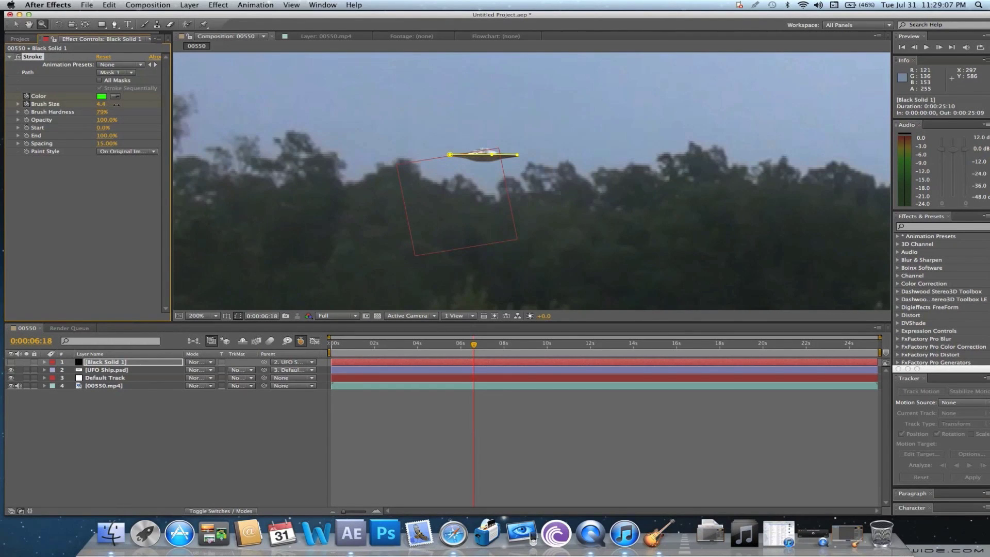
{"action": "left_click", "coordinate": [122, 152]}
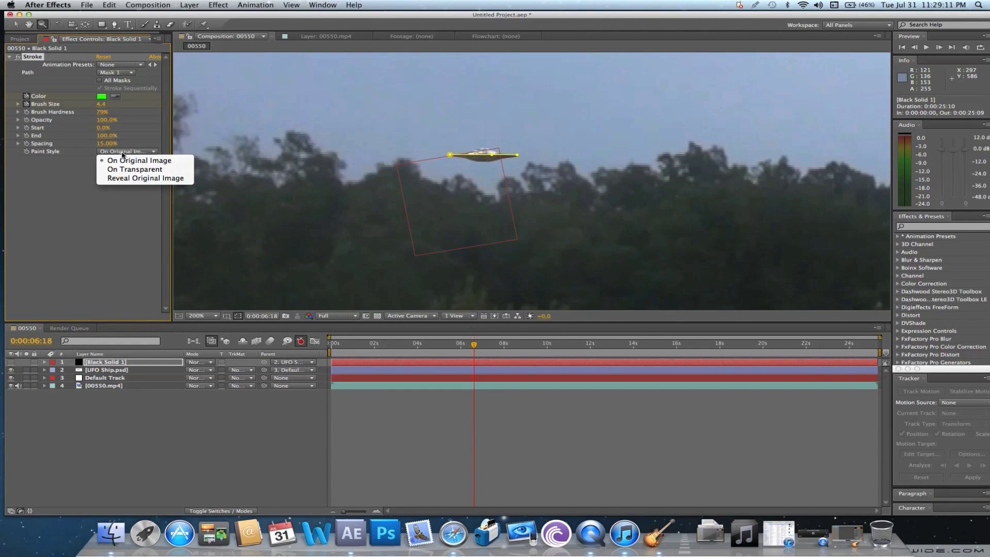
{"action": "left_click", "coordinate": [135, 169]}
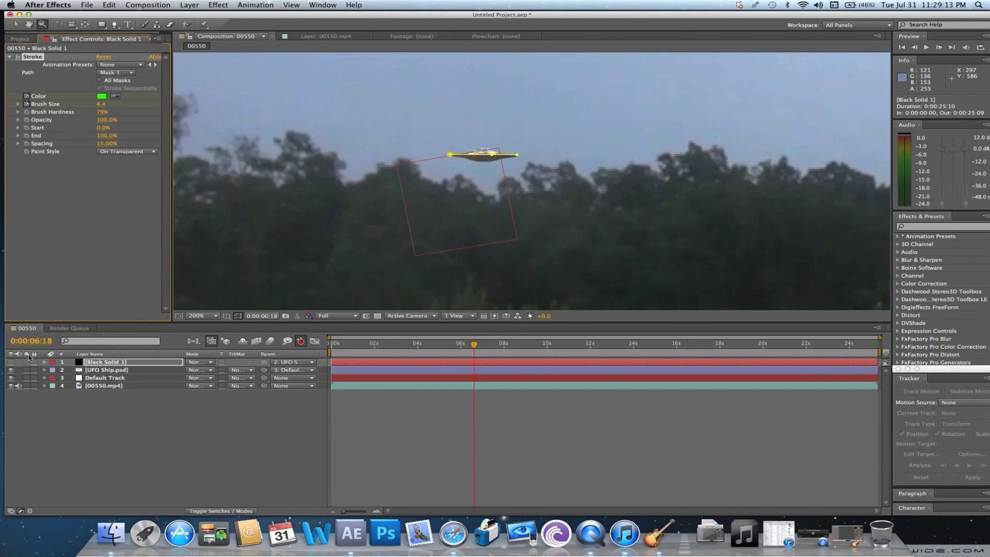
Show the stroke layer, set brush size to 1.4, and preview, stopping at 5:18.
{"action": "left_click", "coordinate": [9, 362]}
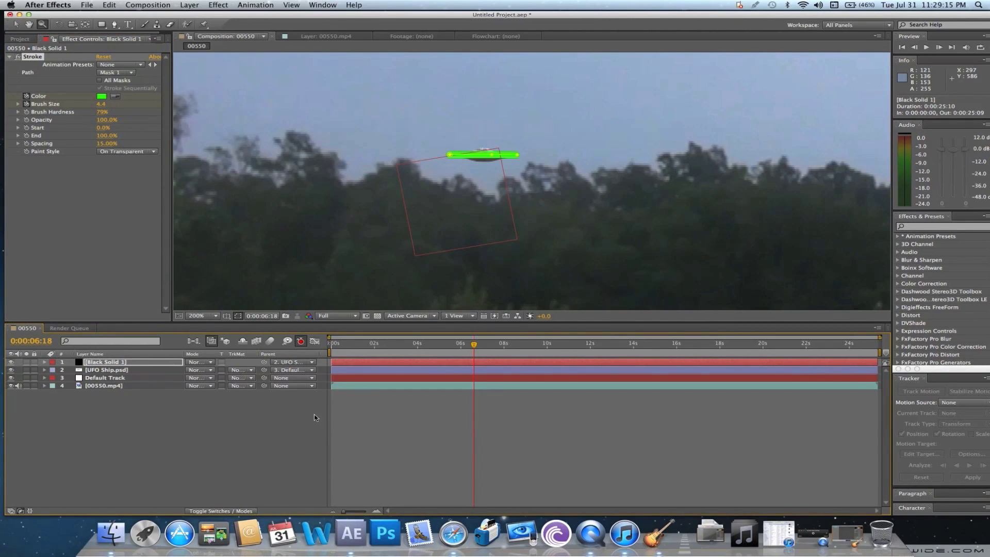
{"action": "left_click_drag", "start_coordinate": [105, 103], "coordinate": [89, 104]}
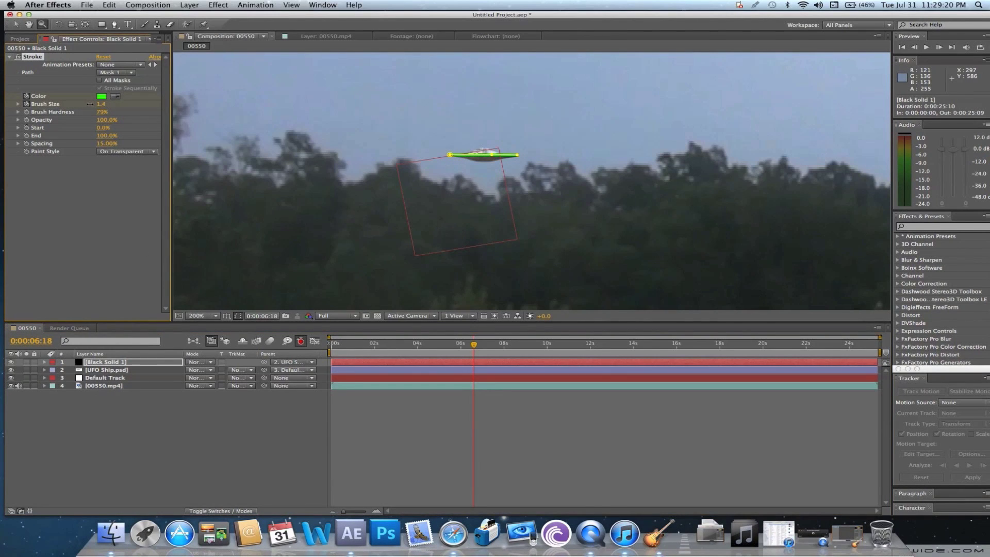
{"action": "left_click", "coordinate": [533, 397]}
{"action": "key", "text": "space"}
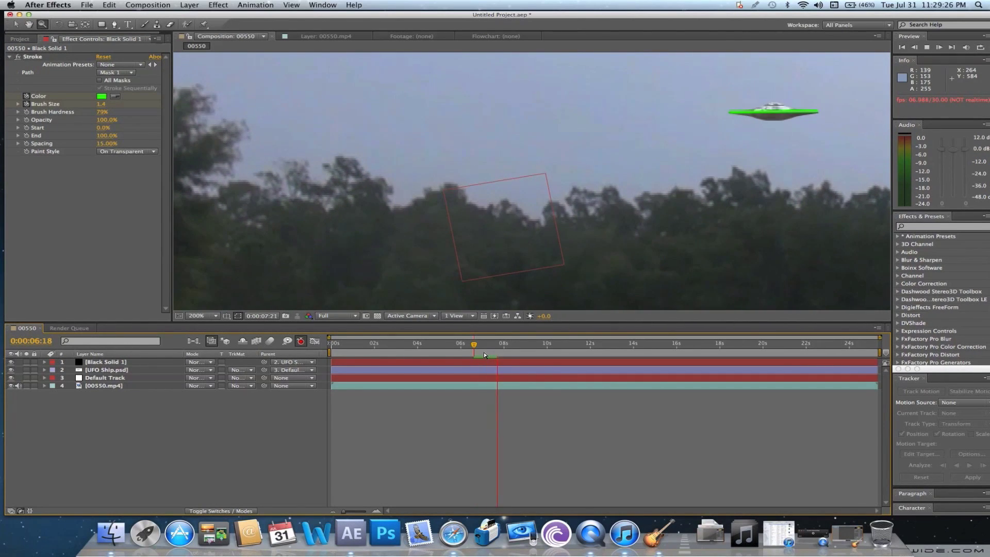
{"action": "left_click", "coordinate": [453, 351]}
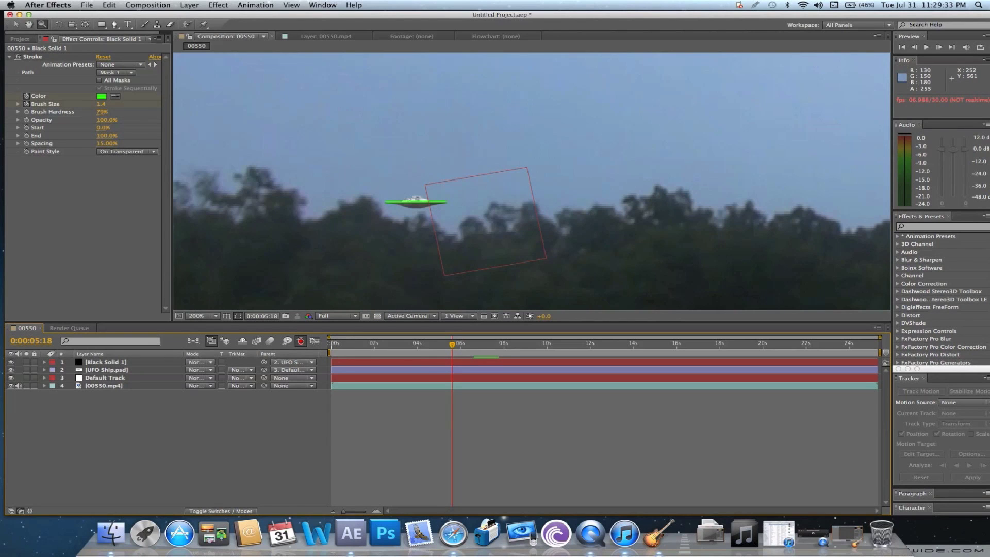
Add a 1920×1080 Black Solid 2, fit the view, hide it, and go to 0:00:10:27.
{"action": "left_click", "coordinate": [189, 5]}
{"action": "mouse_move", "coordinate": [203, 16]}
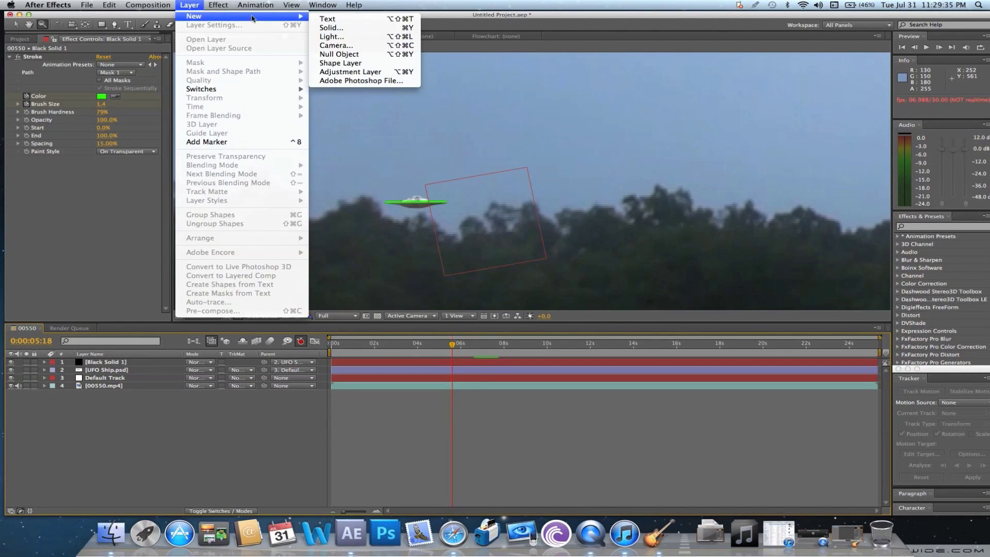
{"action": "left_click", "coordinate": [374, 27]}
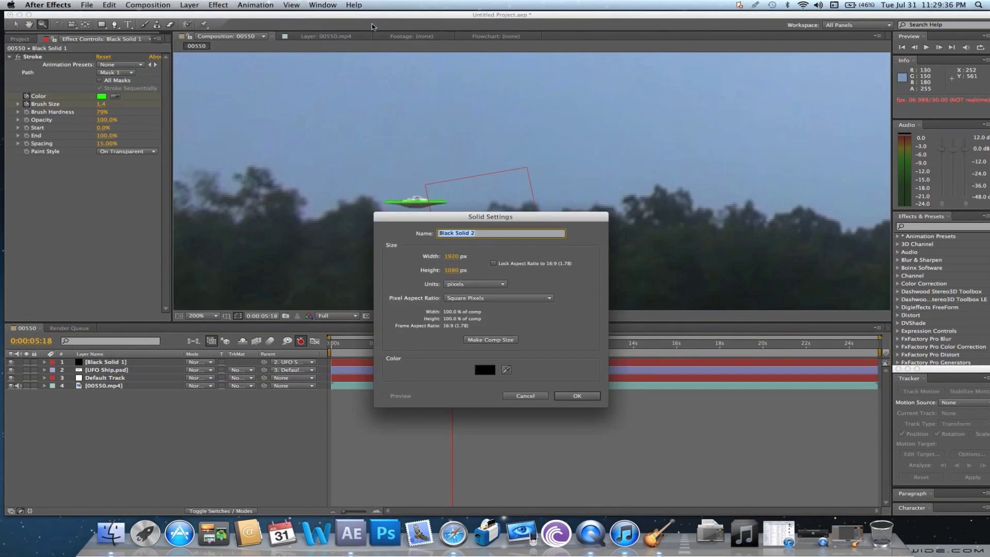
{"action": "left_click", "coordinate": [582, 397]}
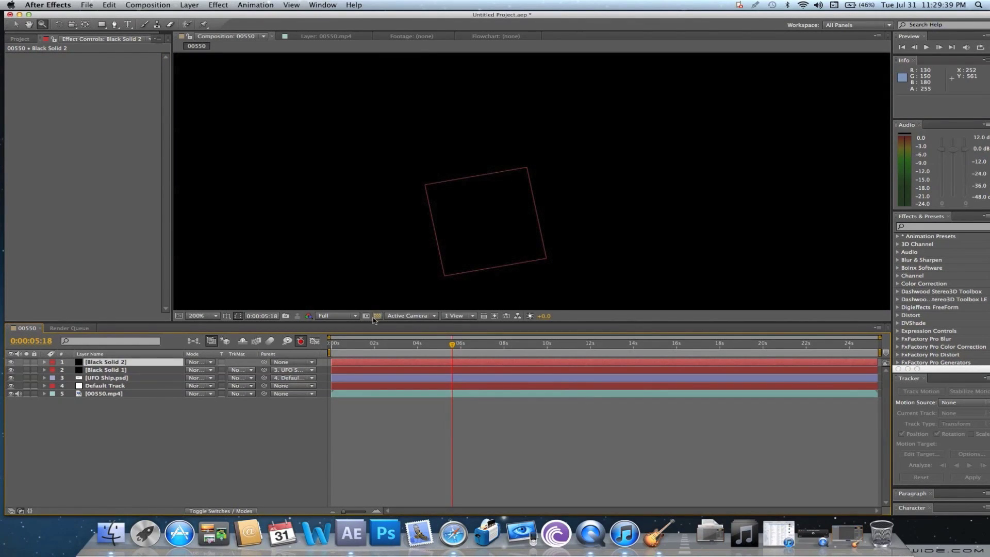
{"action": "left_click", "coordinate": [204, 319]}
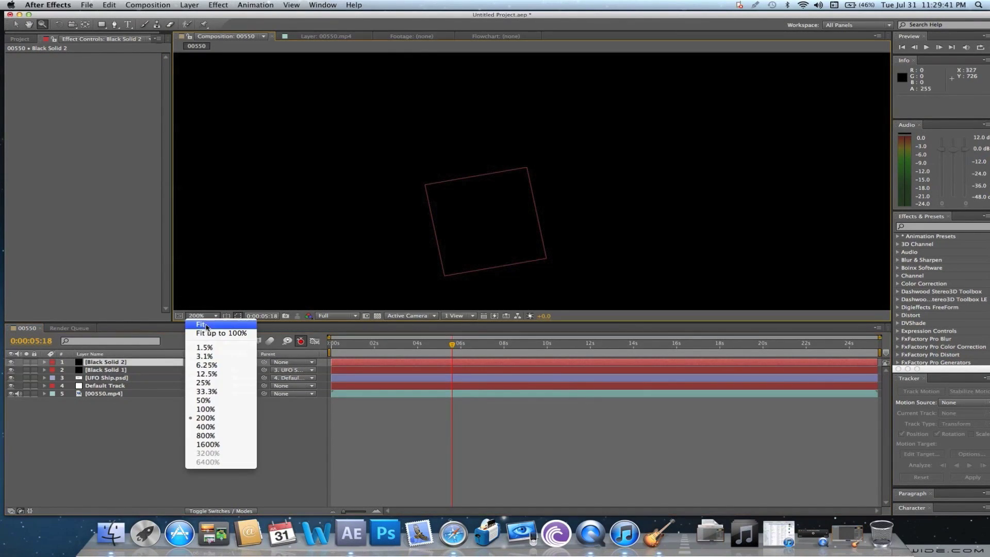
{"action": "left_click", "coordinate": [208, 333]}
{"action": "left_click", "coordinate": [11, 363]}
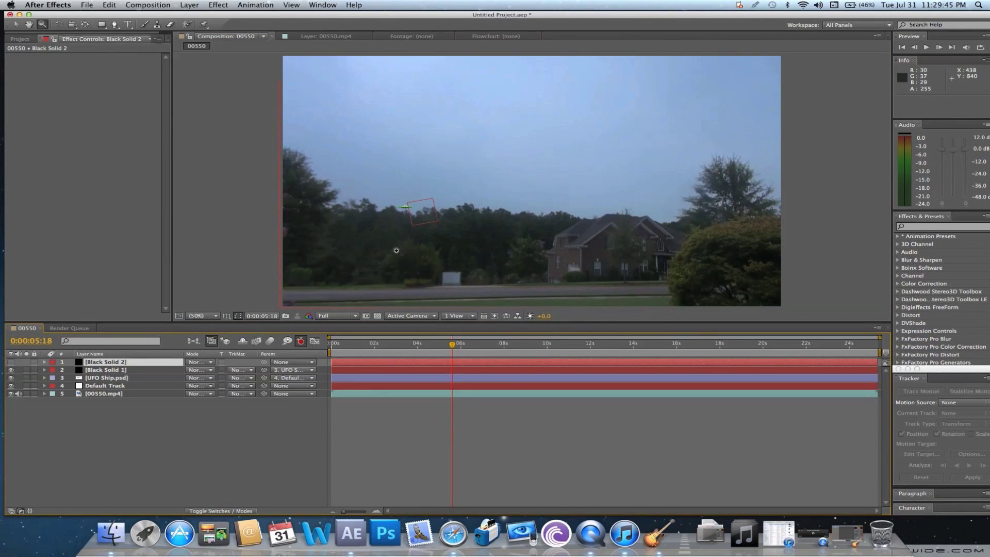
{"action": "left_click", "coordinate": [571, 345]}
{"action": "mouse_move", "coordinate": [571, 344]}
{"action": "left_mouse_down"}
{"action": "mouse_move", "coordinate": [644, 345]}
{"action": "mouse_move", "coordinate": [567, 344]}
{"action": "left_mouse_up"}
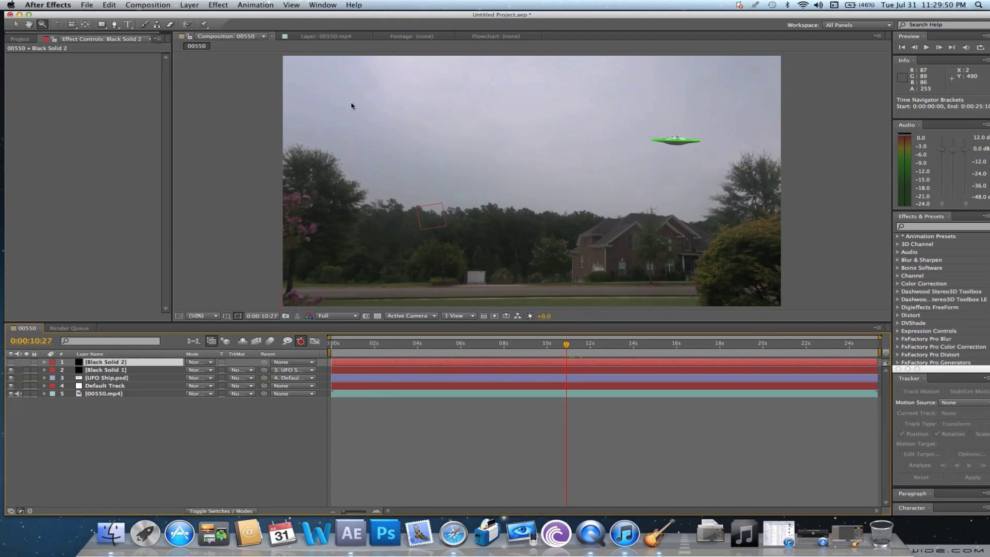
At 100% zoom, draw two rectangle masks on Black Solid 2 left and right of the UFO.
{"action": "left_click", "coordinate": [710, 141]}
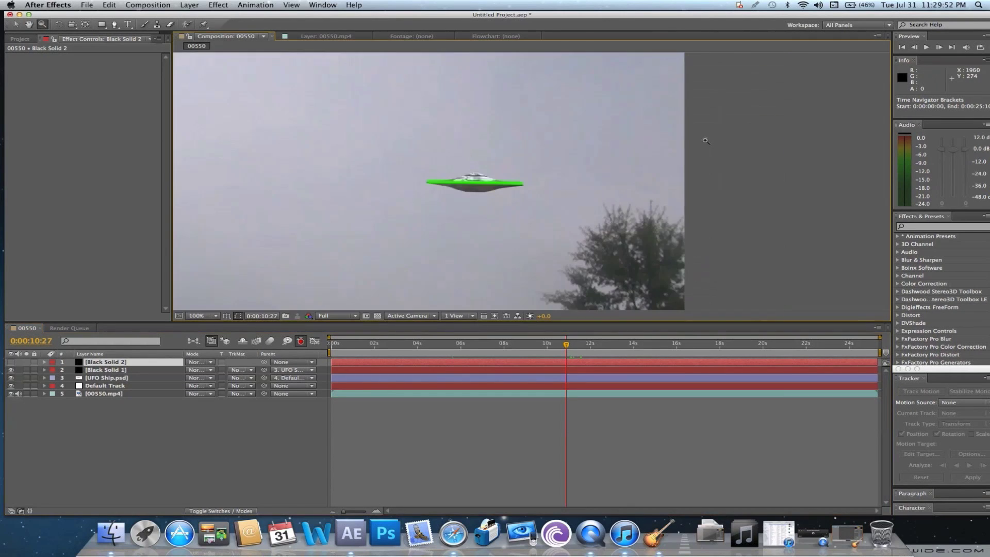
{"action": "left_click", "coordinate": [102, 26]}
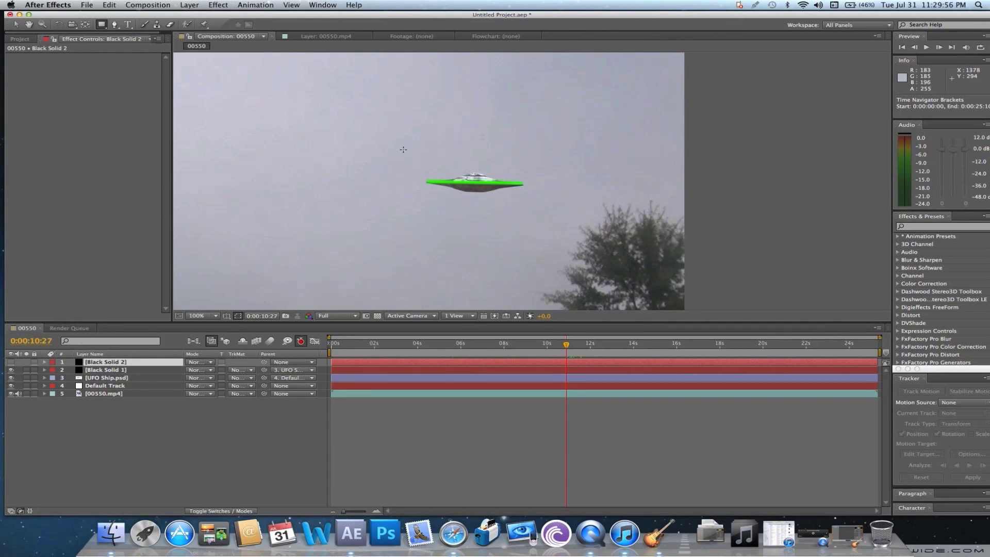
{"action": "left_click_drag", "start_coordinate": [403, 149], "coordinate": [455, 202]}
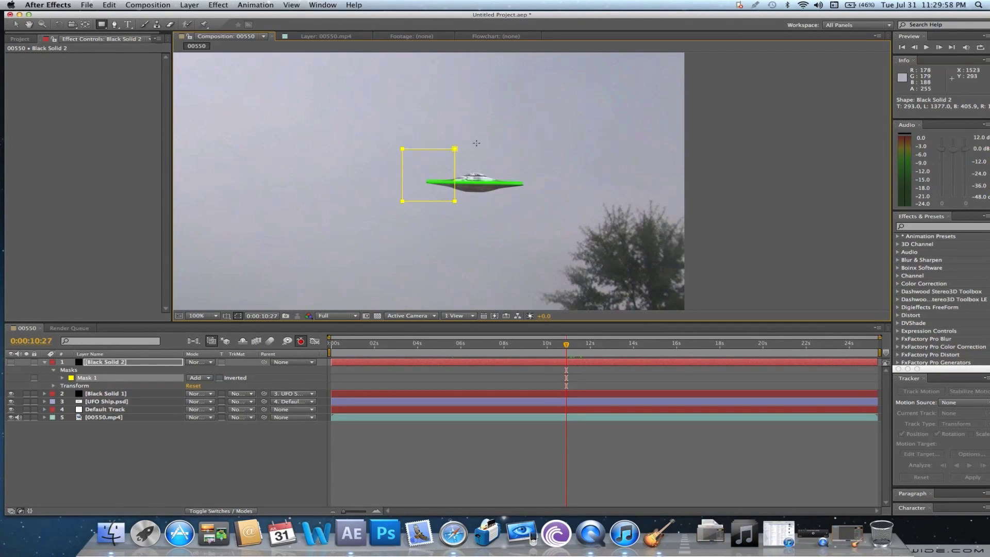
{"action": "left_click_drag", "start_coordinate": [478, 142], "coordinate": [544, 210]}
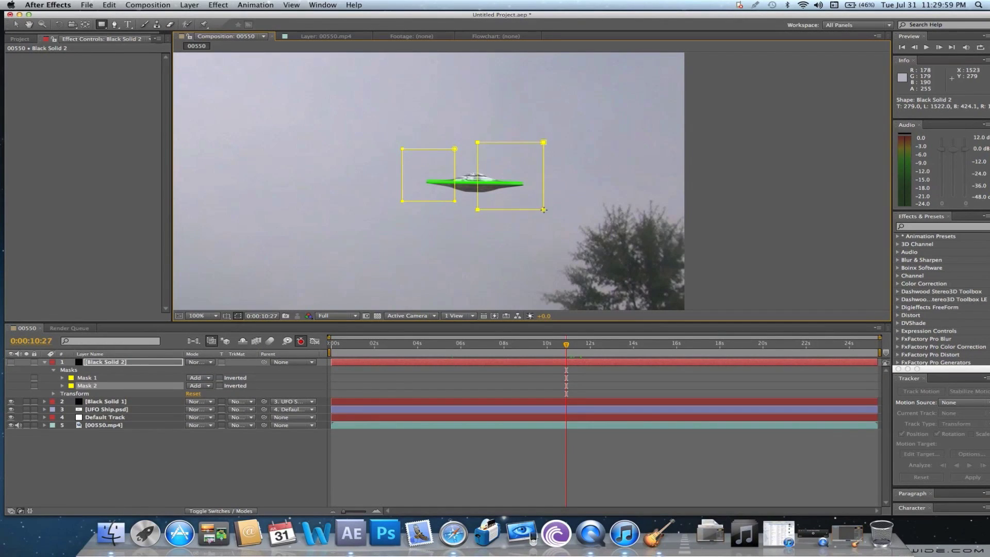
{"action": "left_click", "coordinate": [146, 370]}
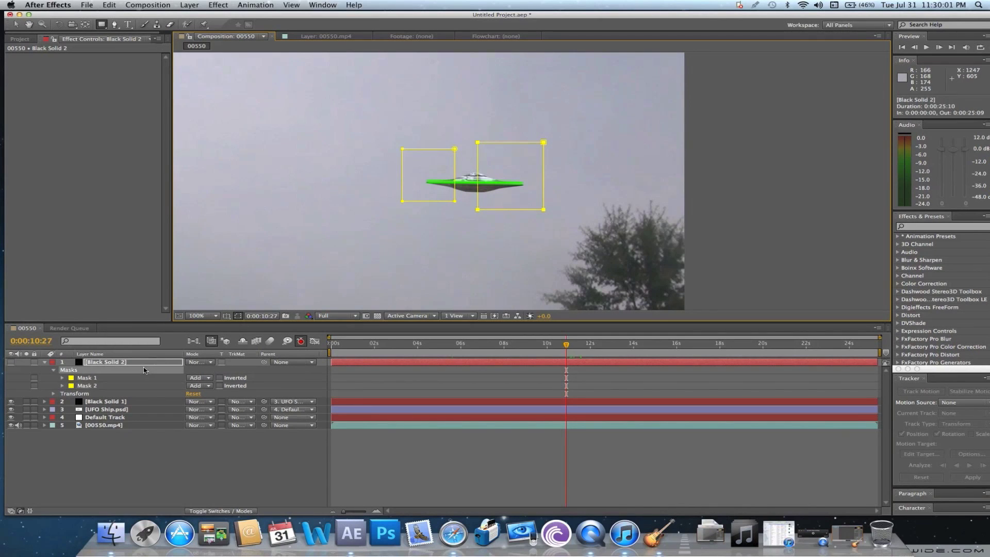
{"action": "left_click", "coordinate": [44, 362]}
{"action": "key", "text": "F2"}
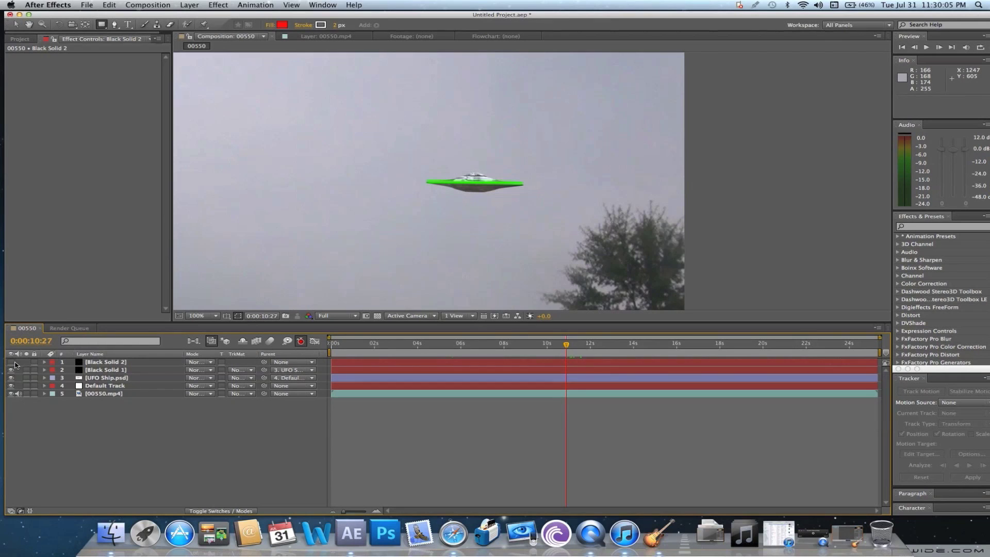
Set Black Solid 1's TrkMat to Alpha Matte, using Black Solid 2.
{"action": "left_click", "coordinate": [115, 370]}
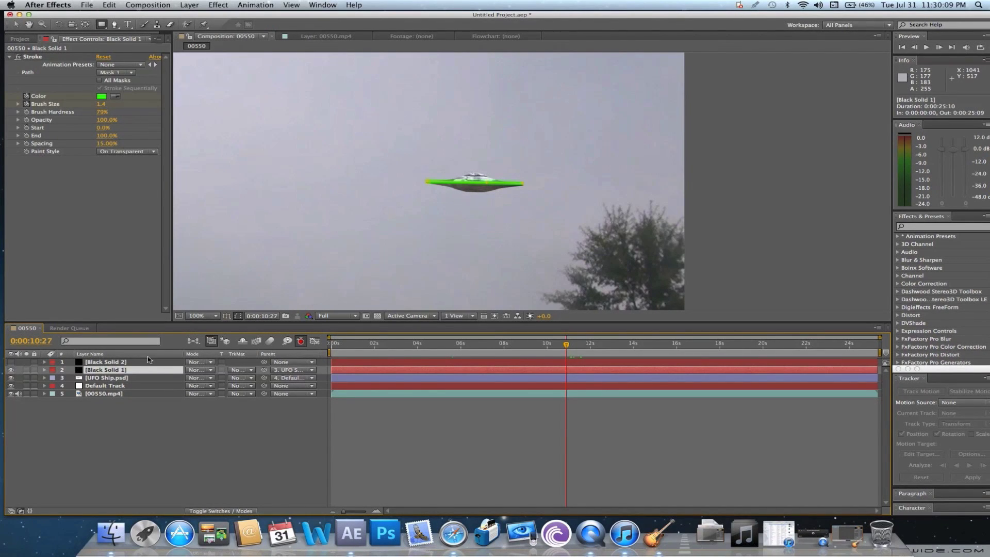
{"action": "left_click", "coordinate": [244, 371]}
{"action": "left_click", "coordinate": [273, 394]}
{"action": "left_click", "coordinate": [100, 363]}
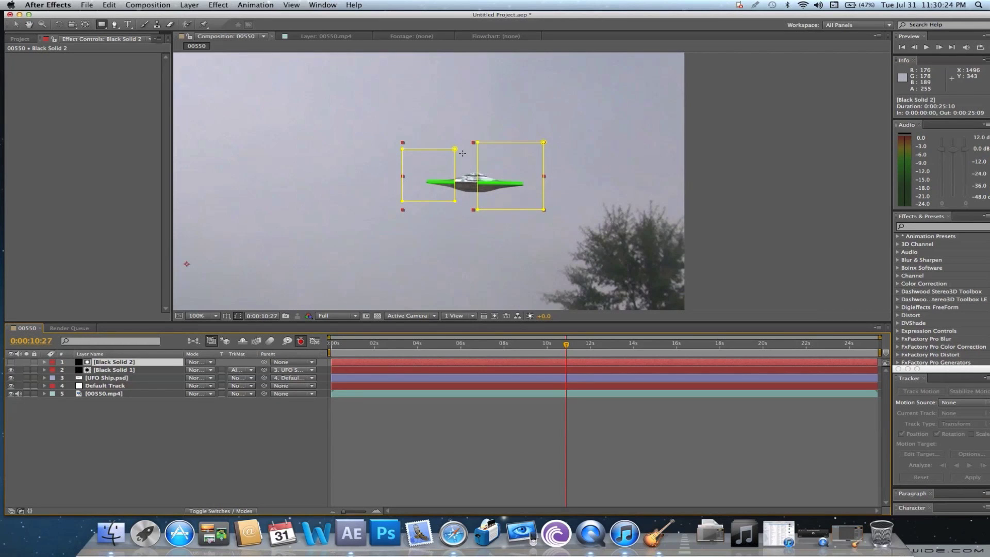
{"action": "left_click", "coordinate": [17, 25]}
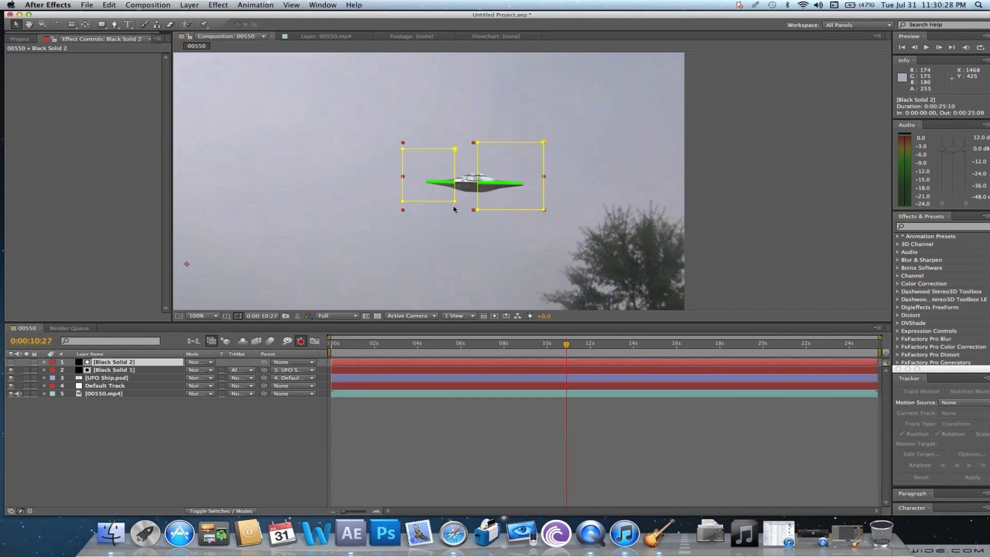
Keyframe Black Solid 2's position left of the UFO, past the right edge at 11:28, and at 10:01.
{"action": "left_click_drag", "start_coordinate": [442, 193], "coordinate": [310, 194]}
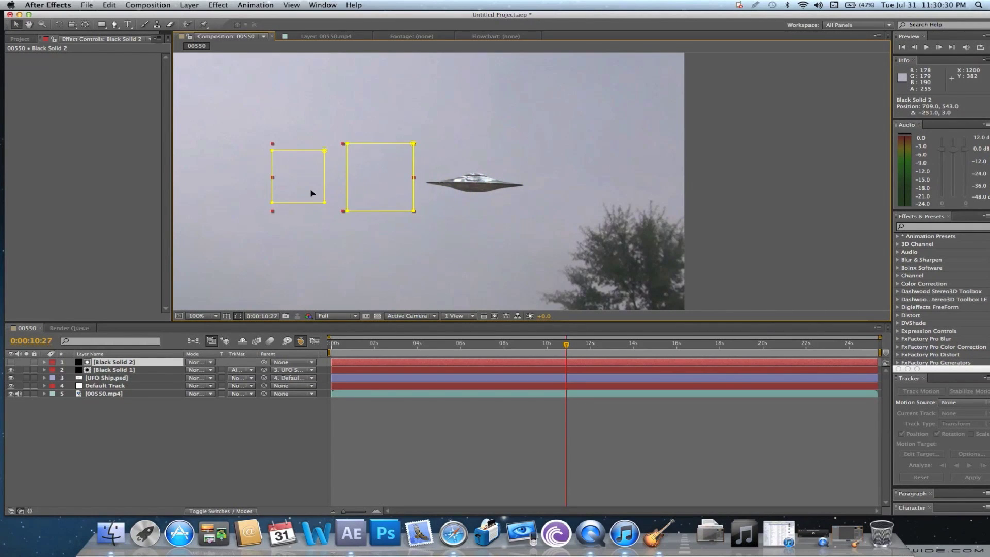
{"action": "left_click", "coordinate": [589, 346]}
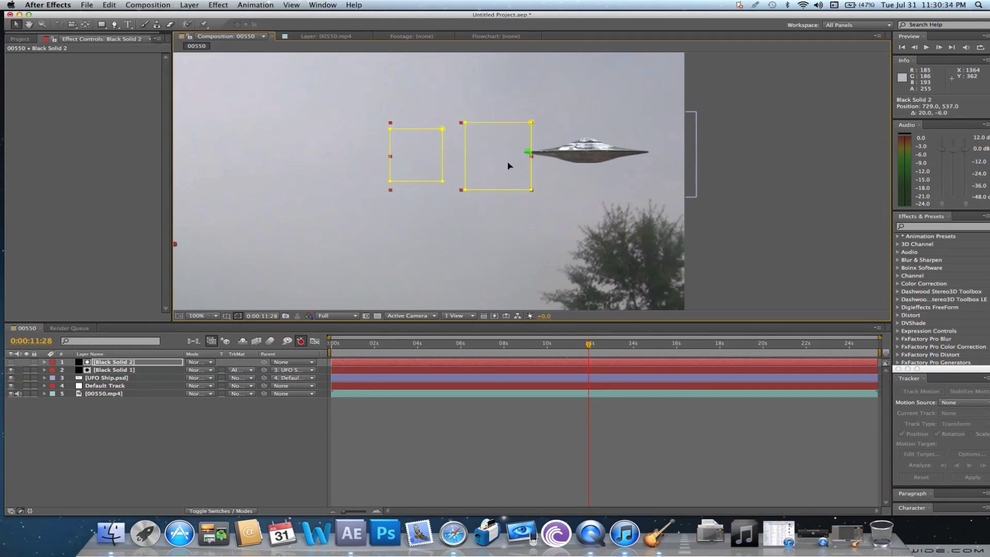
{"action": "left_click_drag", "start_coordinate": [510, 166], "coordinate": [775, 165]}
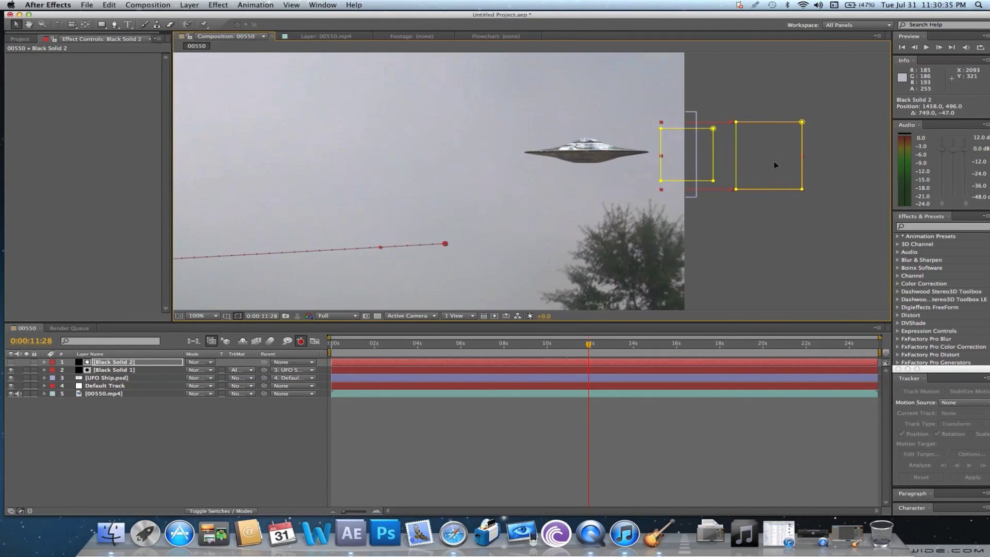
{"action": "left_click", "coordinate": [429, 344]}
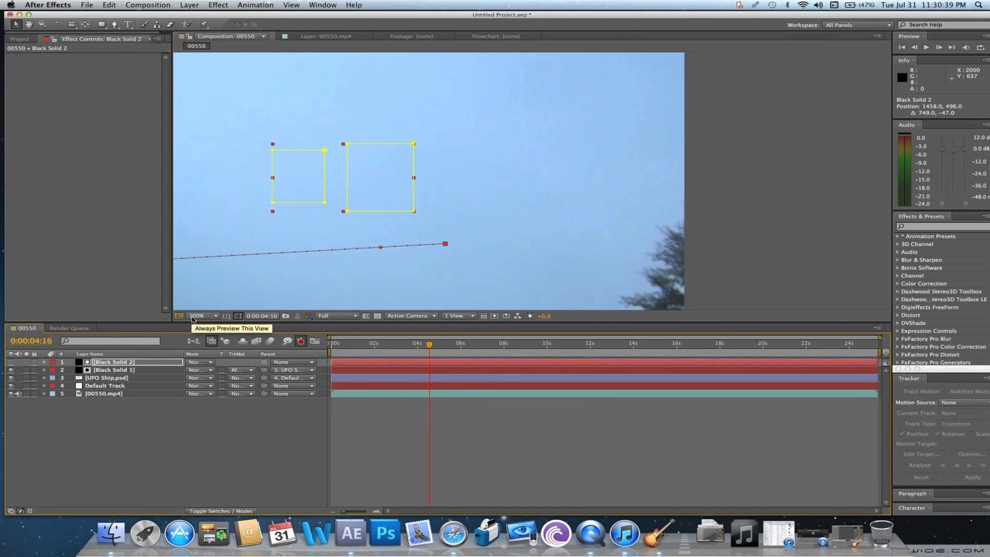
{"action": "left_click", "coordinate": [199, 316]}
{"action": "left_click", "coordinate": [203, 415]}
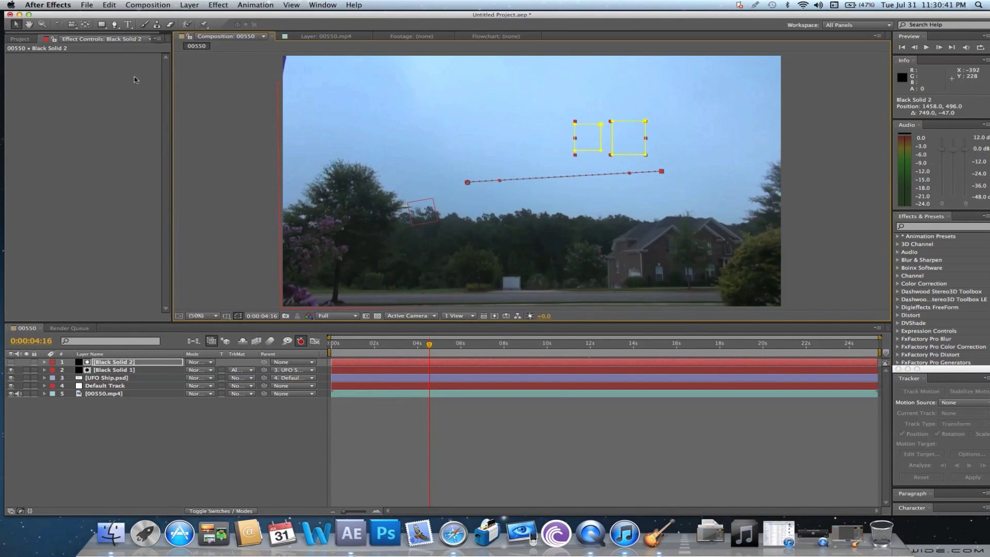
{"action": "left_click_drag", "start_coordinate": [505, 351], "coordinate": [550, 346]}
{"action": "left_click_drag", "start_coordinate": [621, 132], "coordinate": [577, 149]}
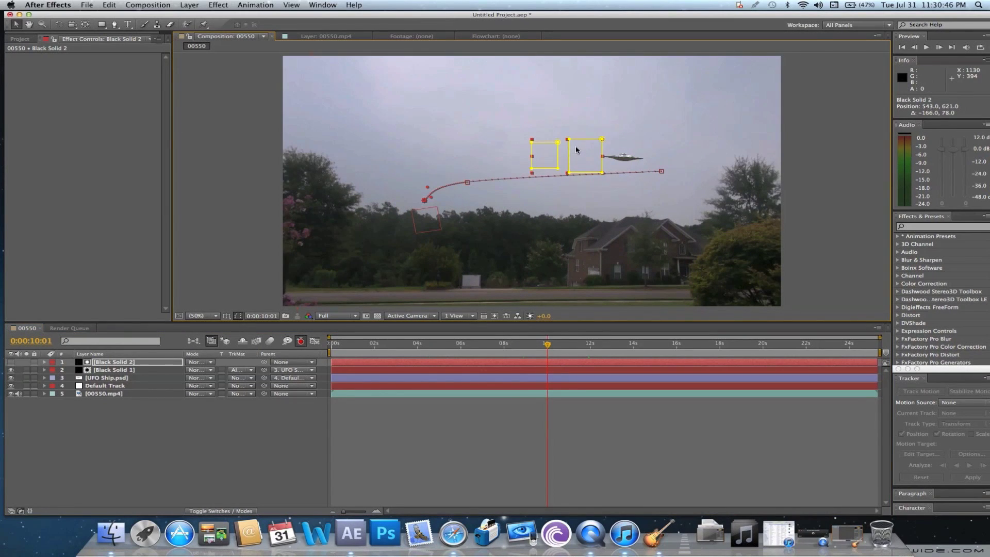
Add more Black Solid 2 position keyframes at 10:16, 10:23 and 9:09.
{"action": "left_click", "coordinate": [560, 345]}
{"action": "left_click_drag", "start_coordinate": [607, 143], "coordinate": [726, 145]}
{"action": "left_click", "coordinate": [580, 345]}
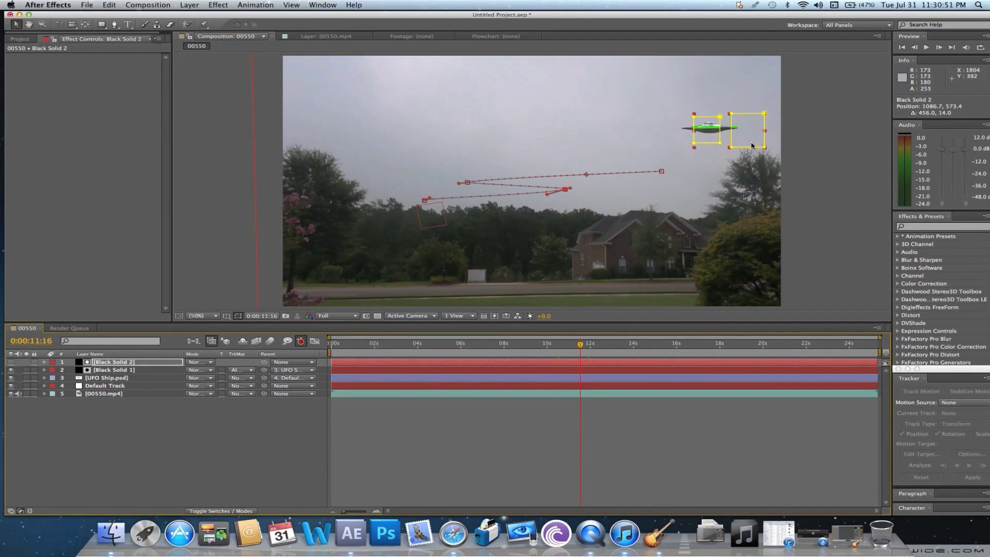
{"action": "left_click", "coordinate": [564, 341]}
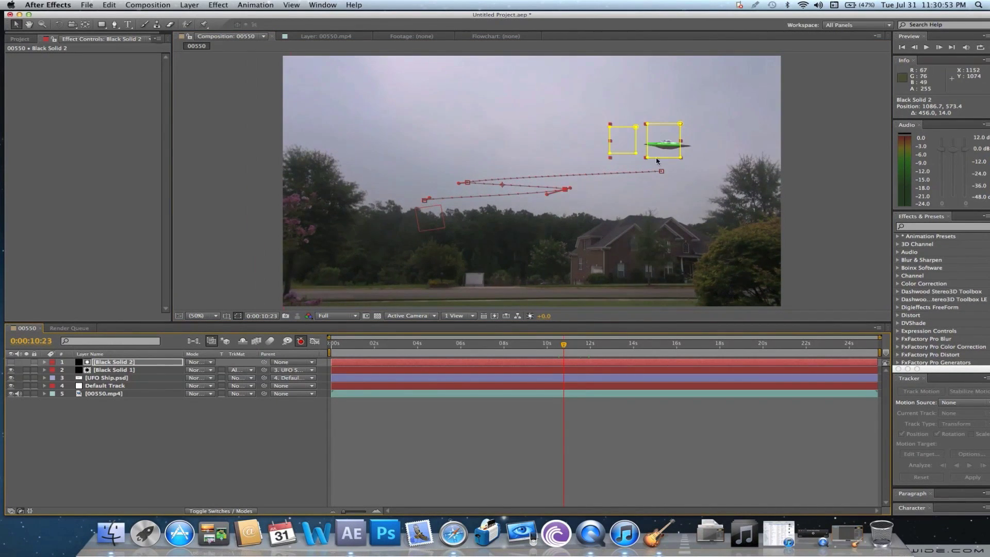
{"action": "left_click_drag", "start_coordinate": [658, 145], "coordinate": [624, 145]}
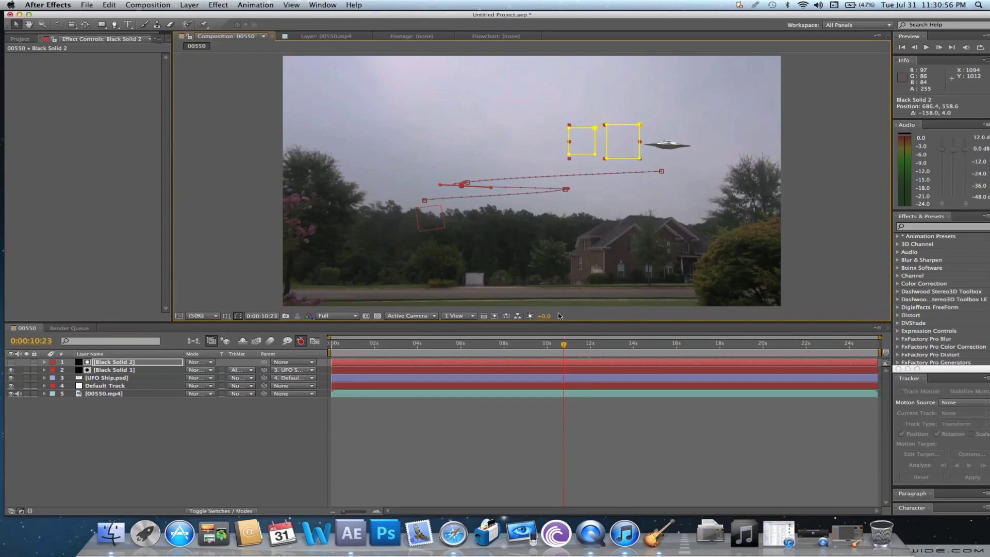
{"action": "left_click", "coordinate": [532, 345]}
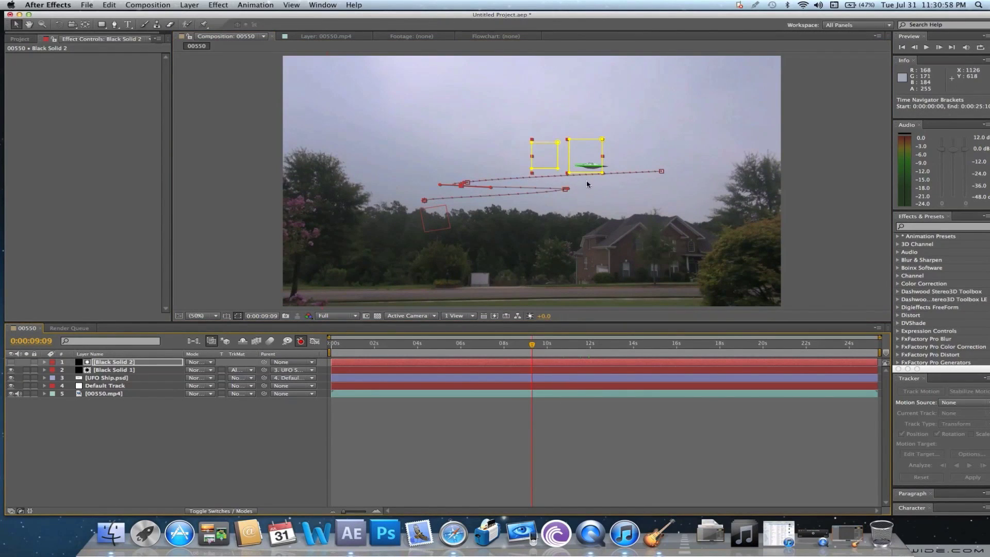
{"action": "left_click_drag", "start_coordinate": [584, 162], "coordinate": [548, 168]}
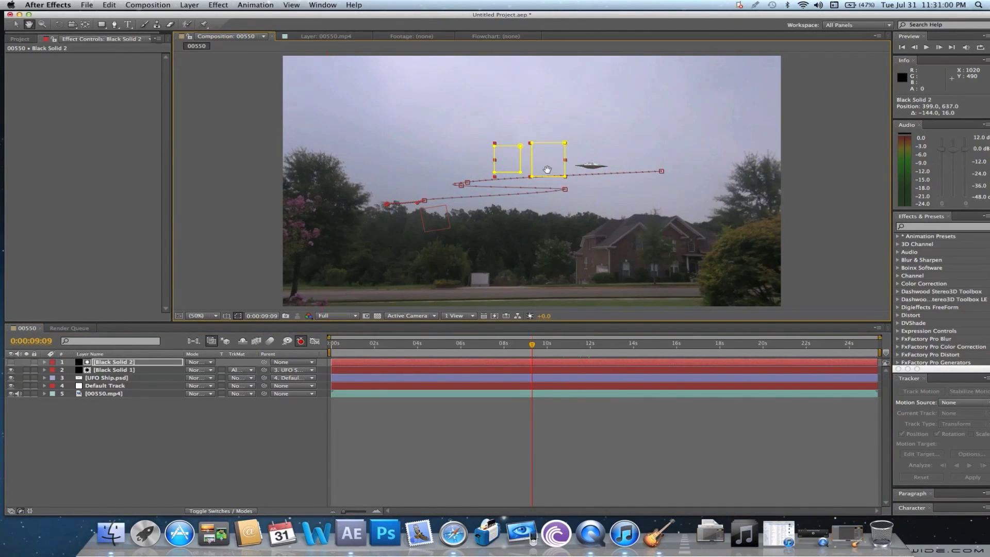
Reposition the mask windows beside the UFO at 9:15 and preview the sweep.
{"action": "key", "text": "space"}
{"action": "left_click_drag", "start_coordinate": [559, 169], "coordinate": [684, 171]}
{"action": "key", "text": "space"}
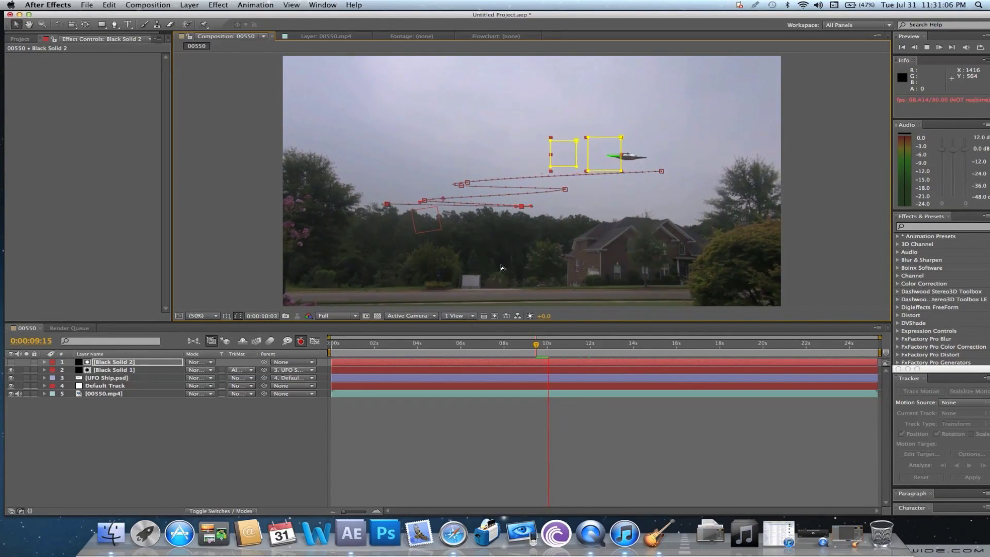
{"action": "key", "text": "space"}
{"action": "left_click_drag", "start_coordinate": [526, 348], "coordinate": [516, 348]}
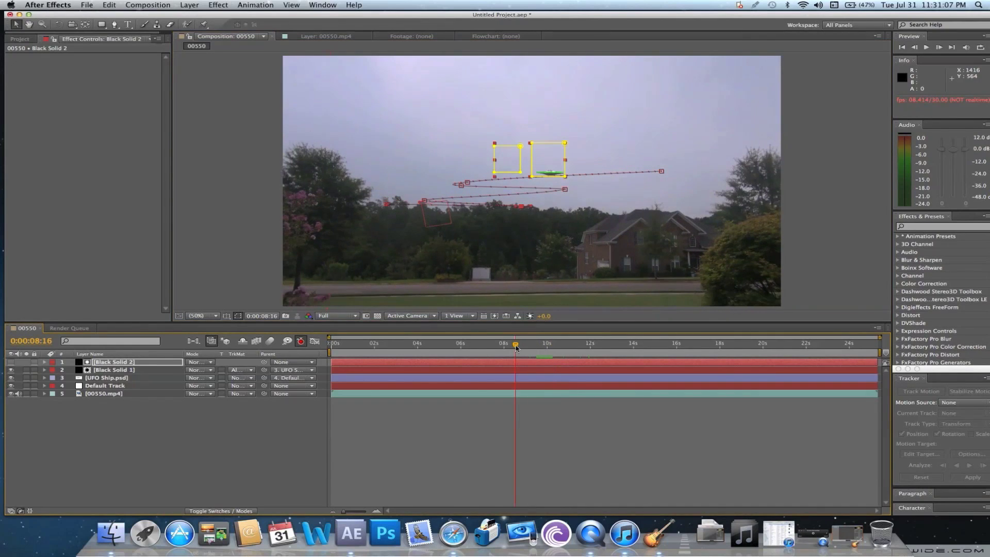
{"action": "left_click", "coordinate": [589, 442]}
{"action": "key", "text": "space"}
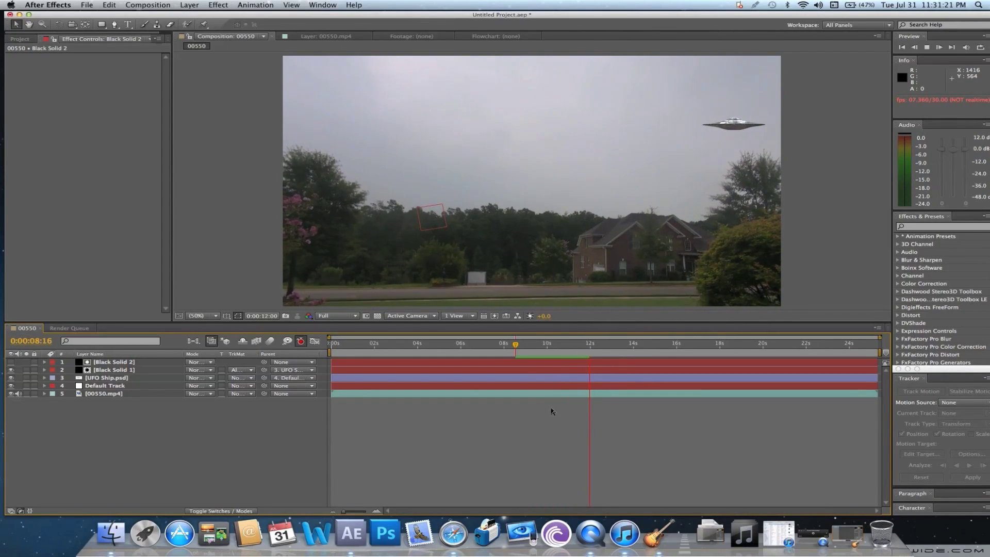
{"action": "left_click", "coordinate": [501, 356]}
{"action": "left_click", "coordinate": [502, 355]}
{"action": "key", "text": "space"}
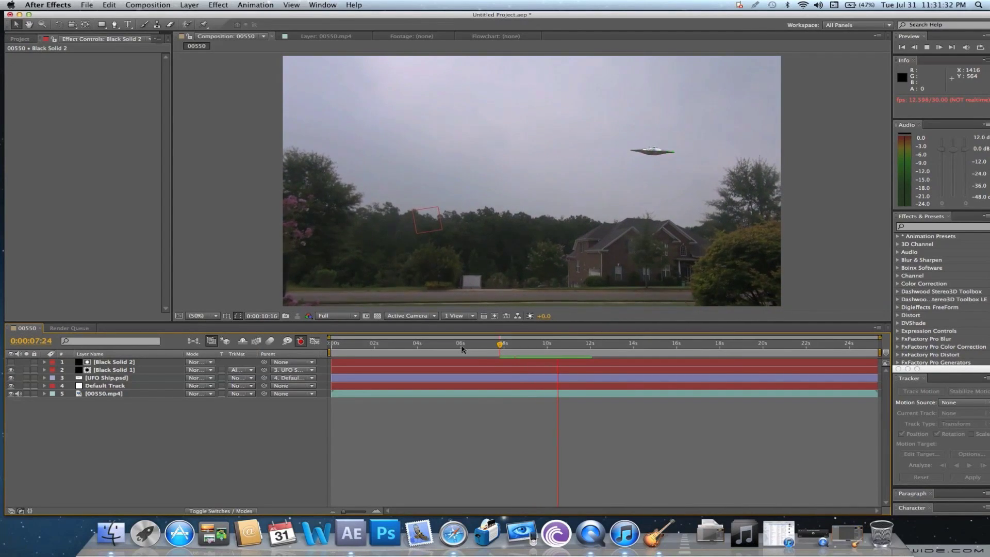
{"action": "key", "text": "space"}
{"action": "left_click", "coordinate": [444, 345]}
{"action": "mouse_move", "coordinate": [444, 344]}
{"action": "left_mouse_down"}
{"action": "mouse_move", "coordinate": [417, 344]}
{"action": "mouse_move", "coordinate": [439, 344]}
{"action": "left_mouse_up"}
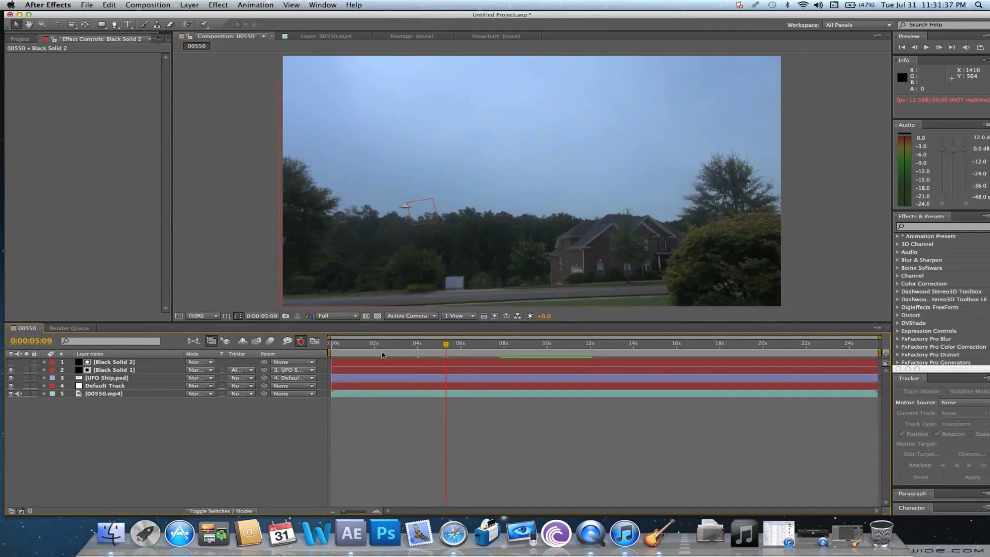
Reveal Default Track's transform keyframes and move to 6:02.
{"action": "left_click", "coordinate": [97, 386]}
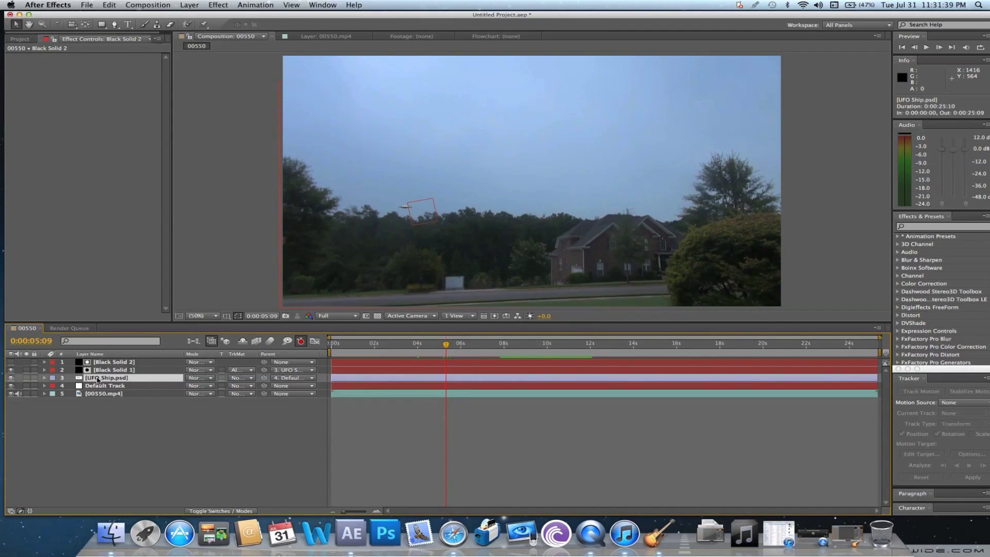
{"action": "left_click", "coordinate": [45, 386]}
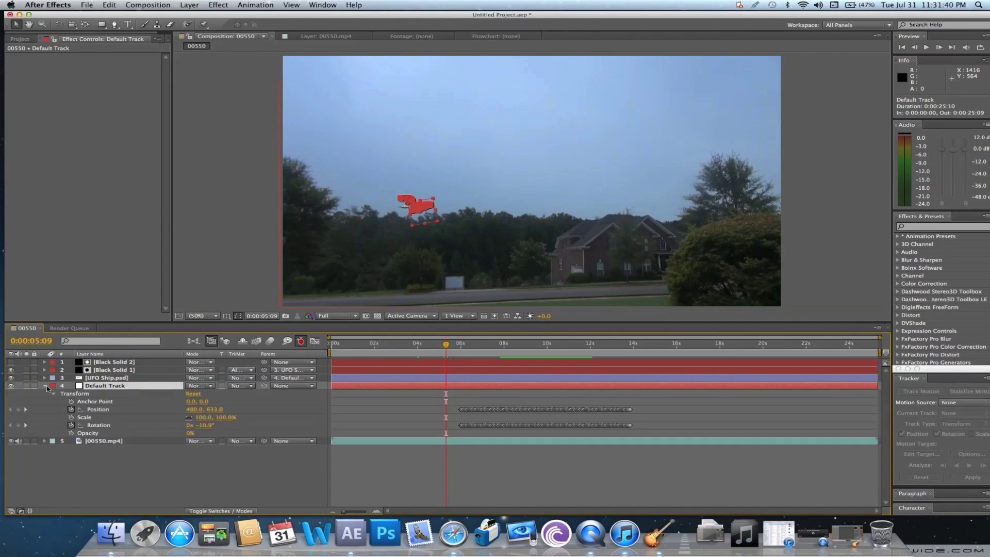
{"action": "left_click", "coordinate": [464, 350]}
{"action": "left_click", "coordinate": [432, 421]}
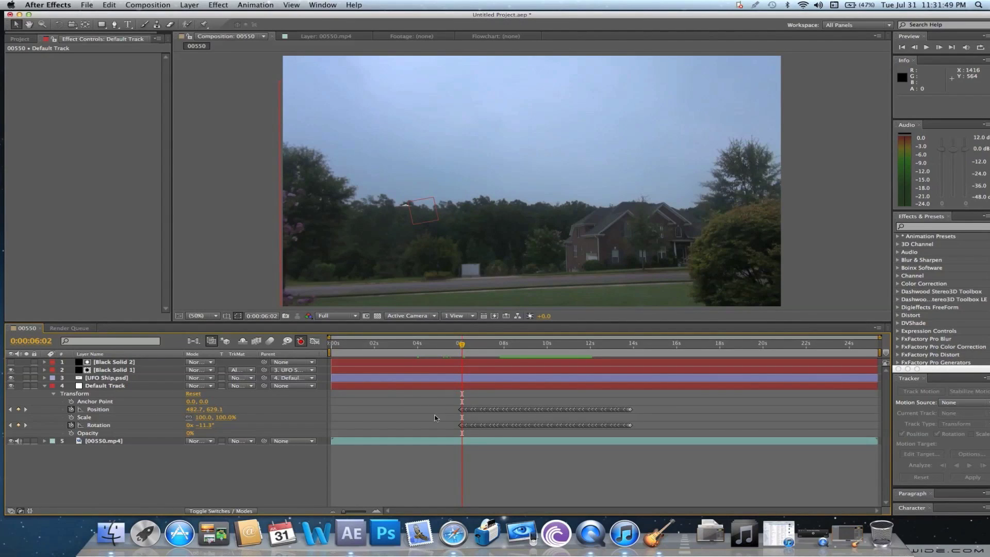
Duplicate the 00550.mp4 layer via Edit > Duplicate and drag it above UFO Ship.psd.
{"action": "left_click", "coordinate": [405, 441]}
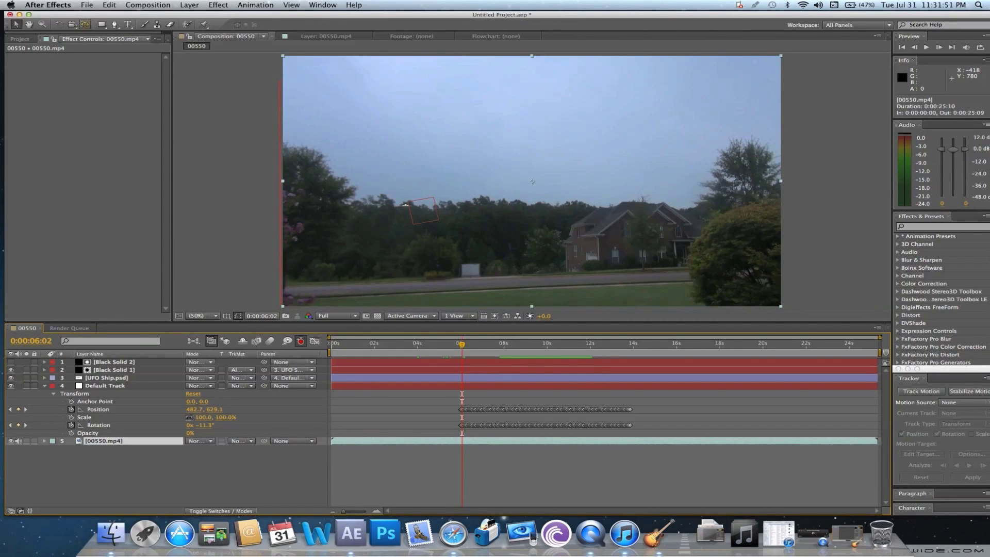
{"action": "left_click", "coordinate": [110, 4]}
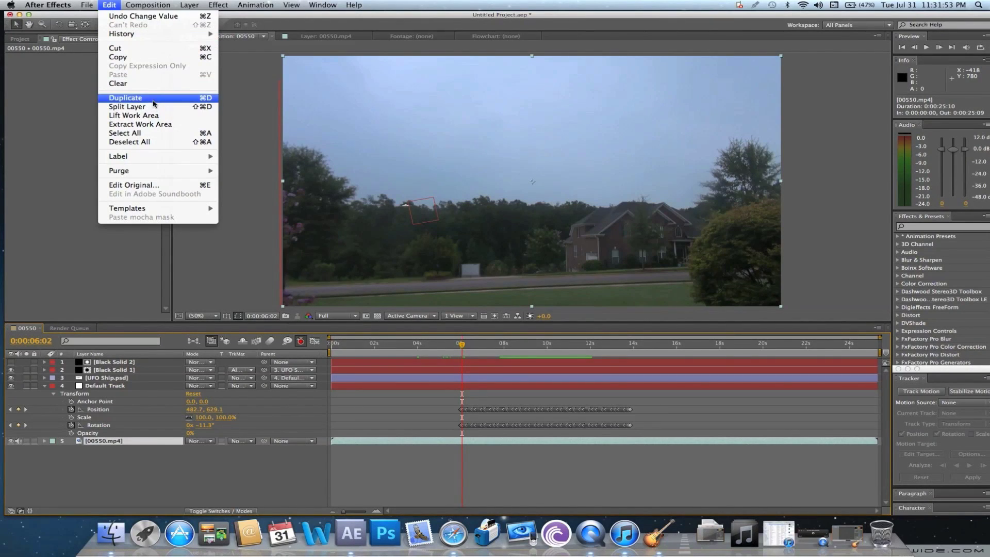
{"action": "left_click", "coordinate": [177, 298]}
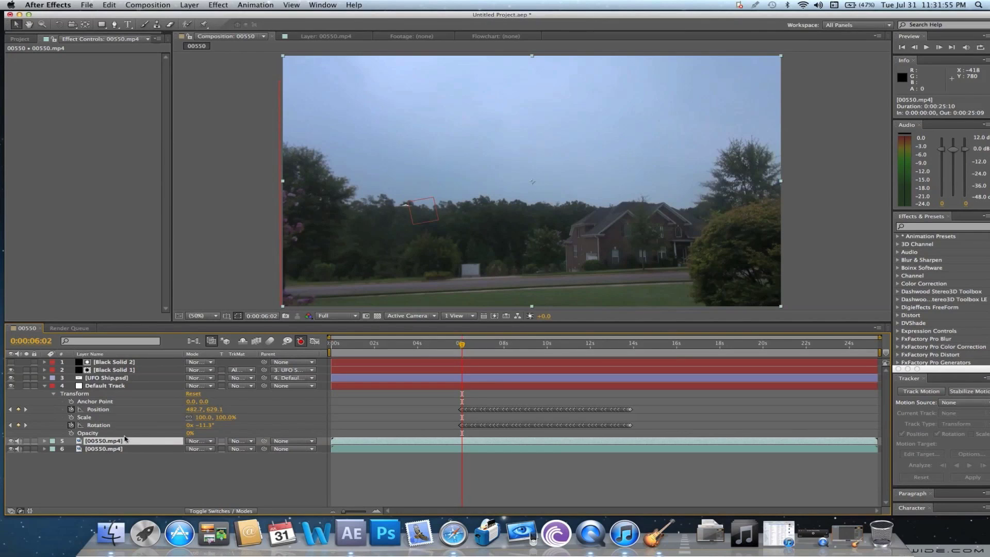
{"action": "left_click_drag", "start_coordinate": [125, 439], "coordinate": [137, 377]}
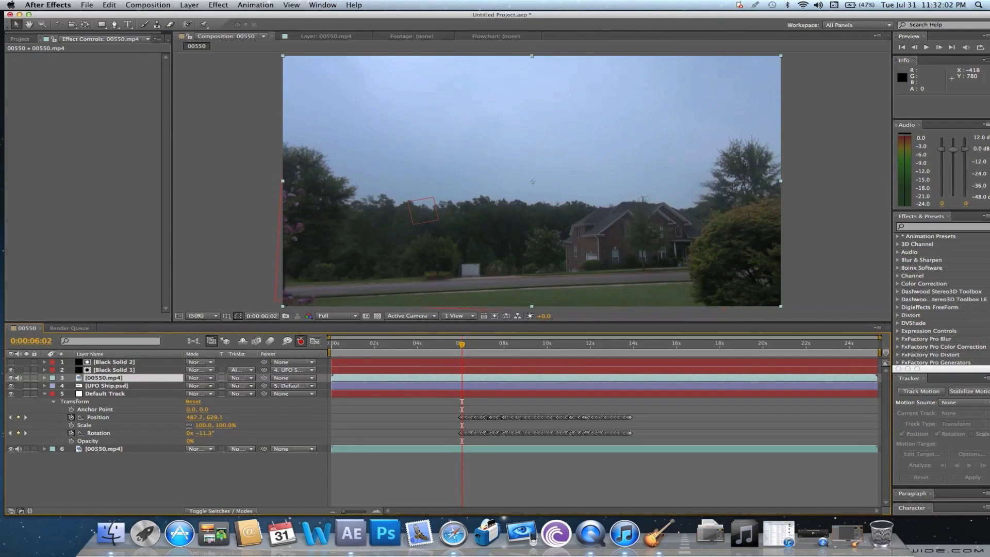
Apply Colorama to the duplicate footage, keeping Input Phase's Add Phase at None.
{"action": "left_click", "coordinate": [209, 4]}
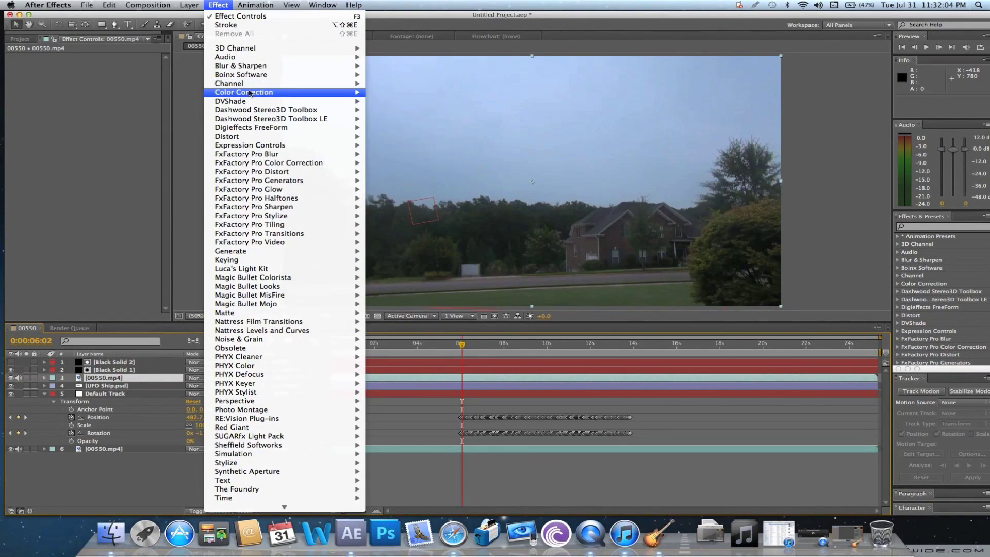
{"action": "mouse_move", "coordinate": [272, 95]}
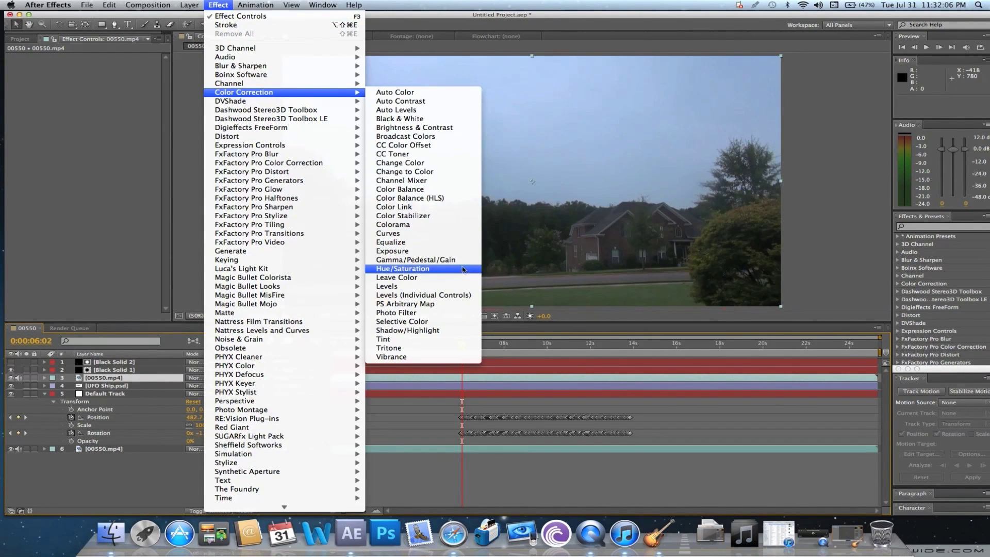
{"action": "left_click", "coordinate": [451, 226]}
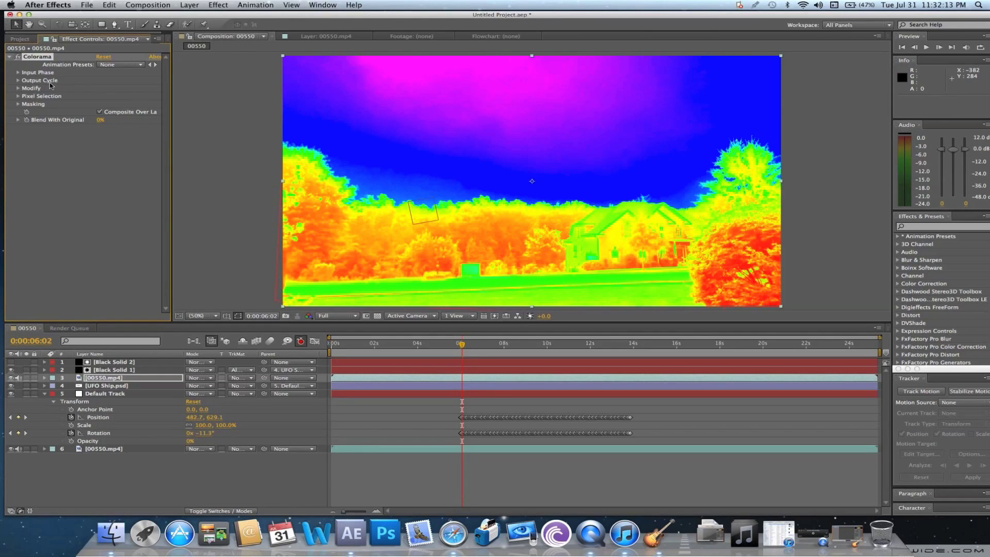
{"action": "left_click", "coordinate": [18, 73]}
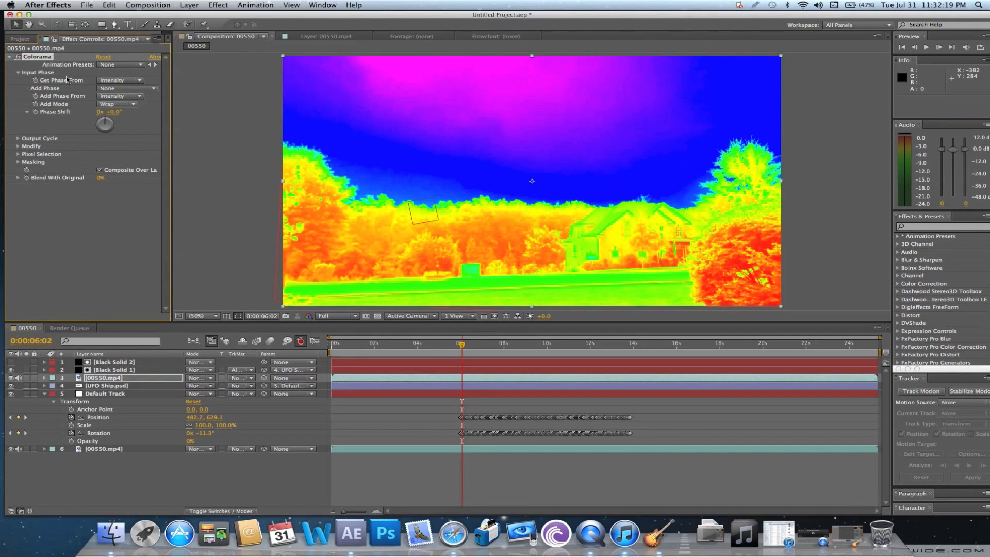
{"action": "left_click", "coordinate": [116, 88]}
{"action": "left_click", "coordinate": [115, 98]}
Set Colorama's Output Cycle preset palette to Ramp Grey.
{"action": "left_click", "coordinate": [18, 138]}
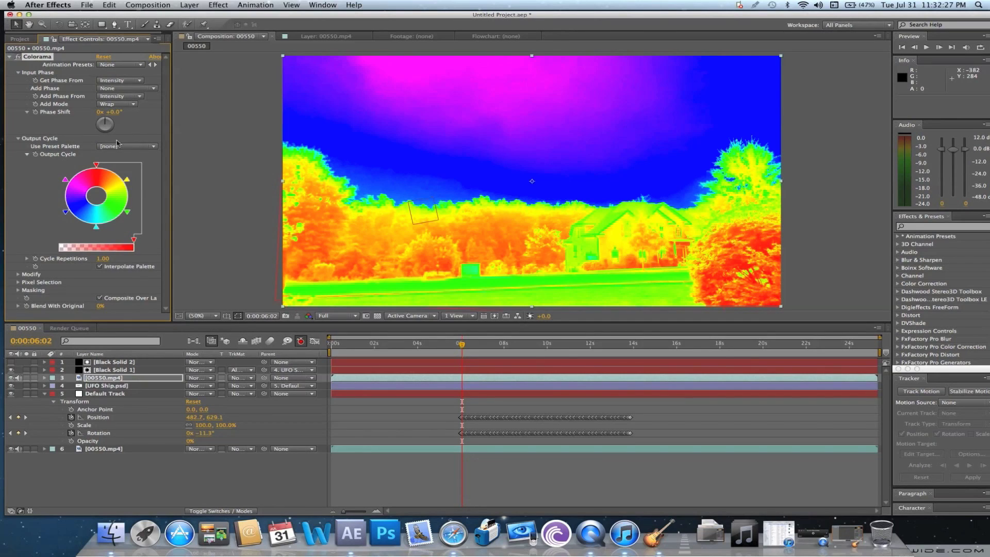
{"action": "left_click", "coordinate": [133, 148]}
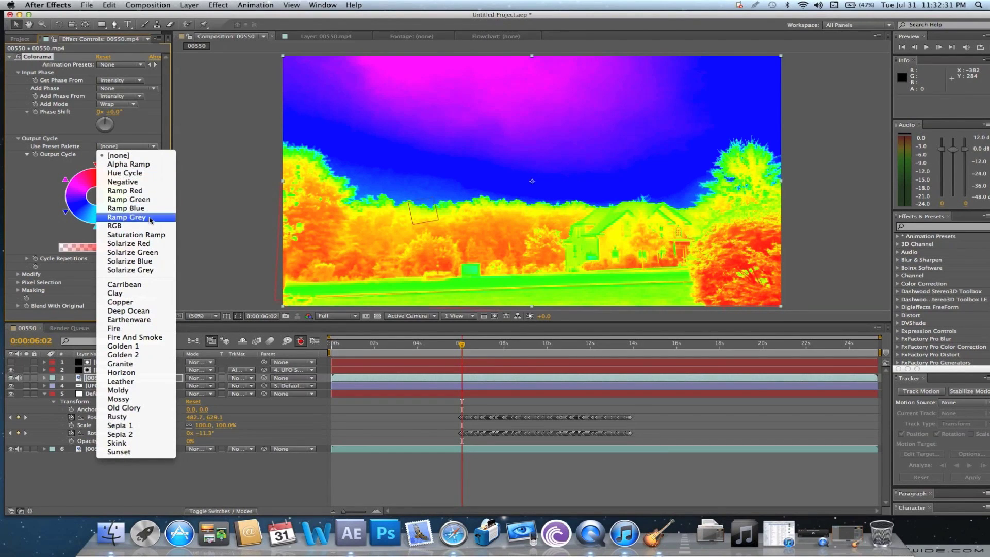
{"action": "left_click", "coordinate": [129, 217]}
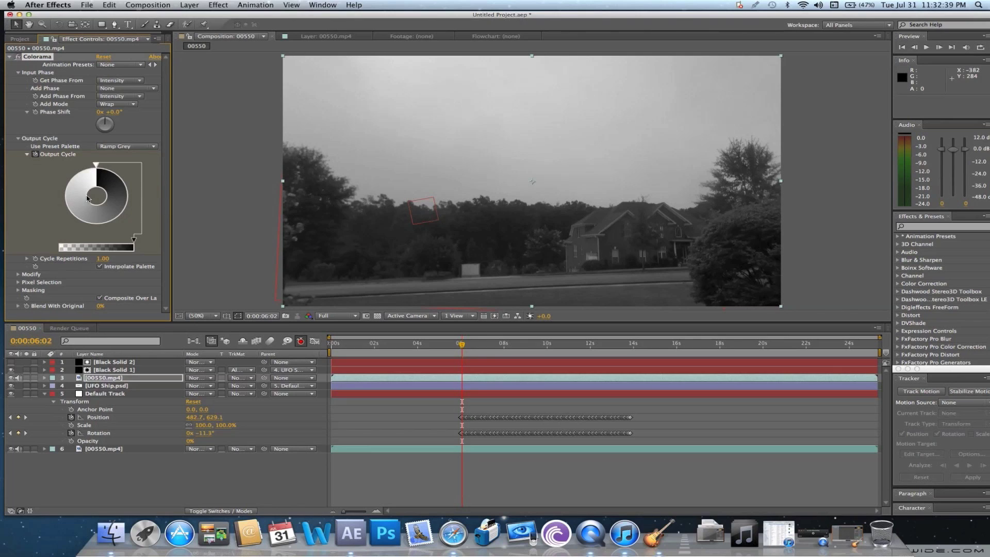
Set one Colorama output cycle marker to black and move it around the wheel.
{"action": "double_click", "coordinate": [70, 199]}
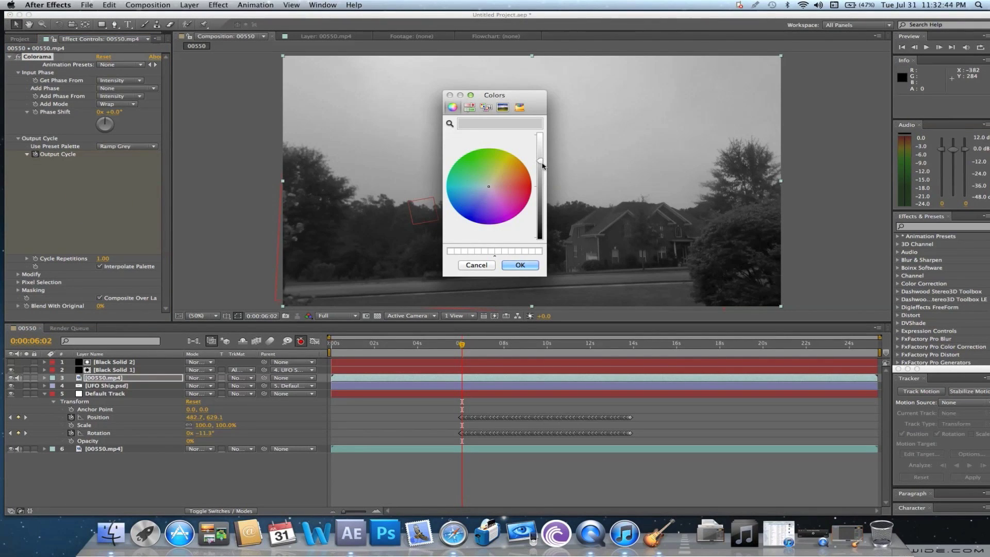
{"action": "left_click_drag", "start_coordinate": [540, 161], "coordinate": [541, 237]}
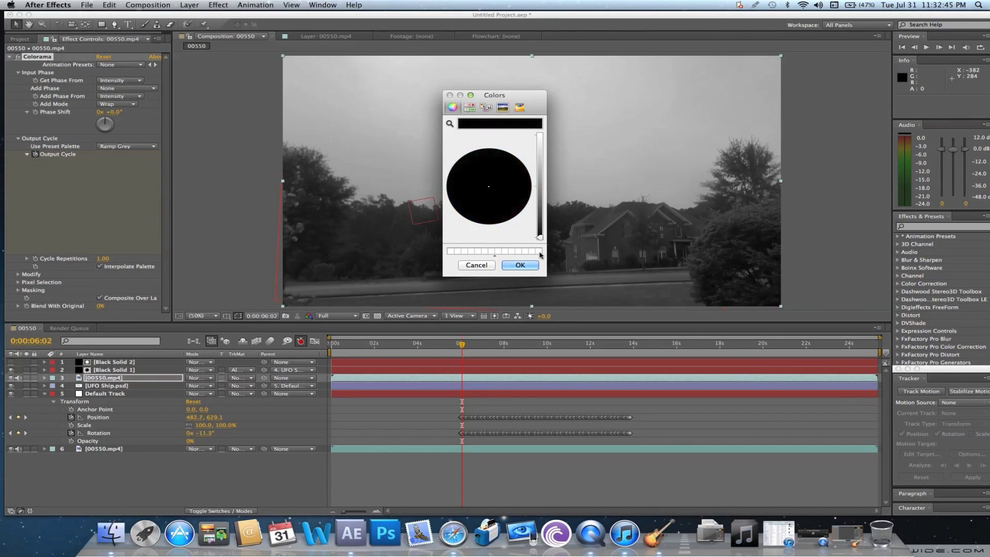
{"action": "left_click", "coordinate": [534, 266]}
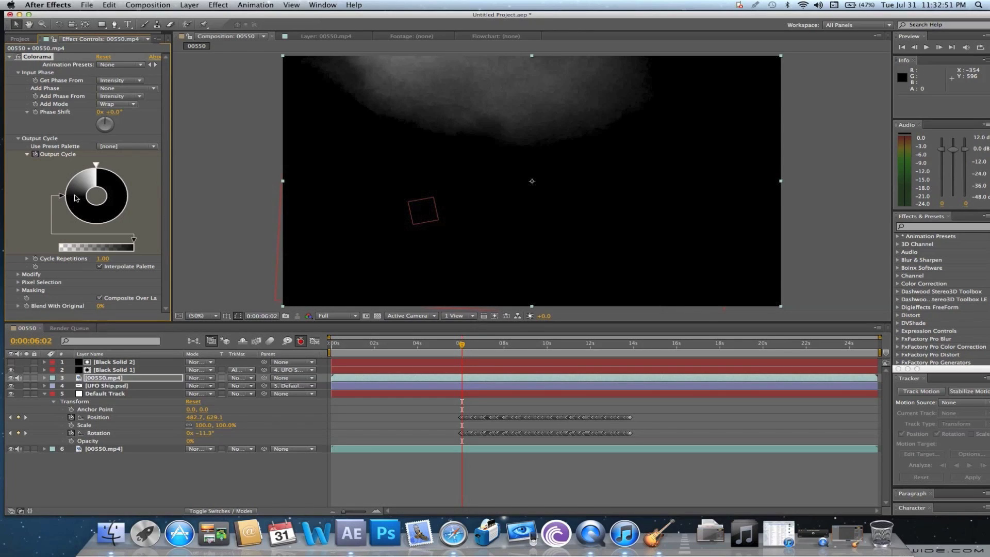
{"action": "mouse_move", "coordinate": [69, 206]}
{"action": "left_mouse_down"}
{"action": "mouse_move", "coordinate": [91, 213]}
{"action": "mouse_move", "coordinate": [109, 198]}
{"action": "mouse_move", "coordinate": [110, 212]}
{"action": "mouse_move", "coordinate": [95, 219]}
{"action": "left_mouse_up"}
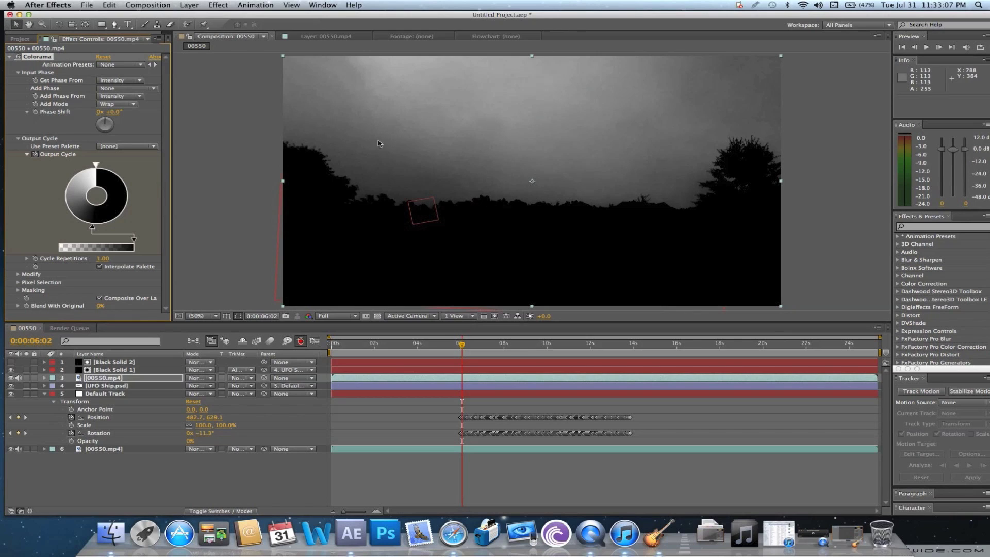
Set another output cycle marker to white and shift it to separate sky from trees.
{"action": "double_click", "coordinate": [121, 188]}
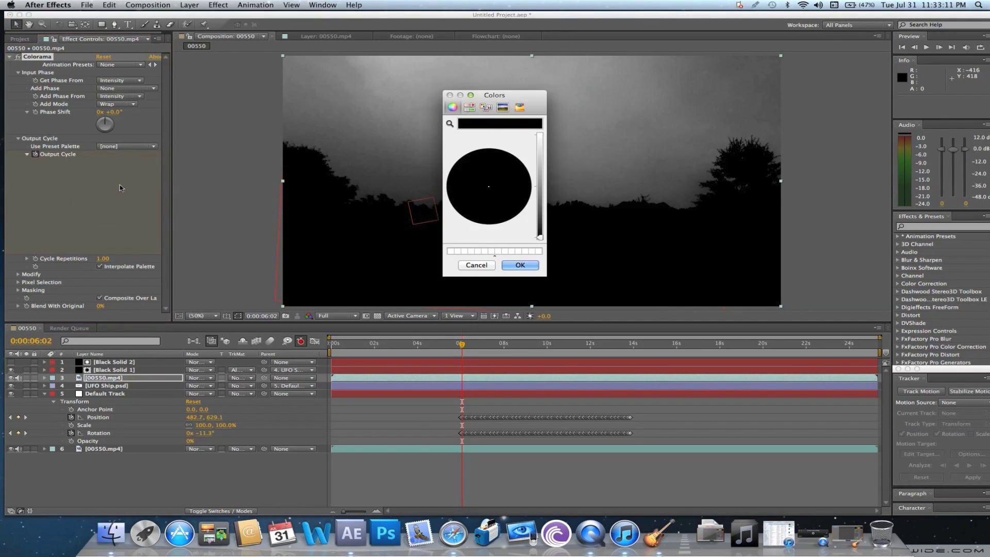
{"action": "left_click_drag", "start_coordinate": [540, 241], "coordinate": [539, 136]}
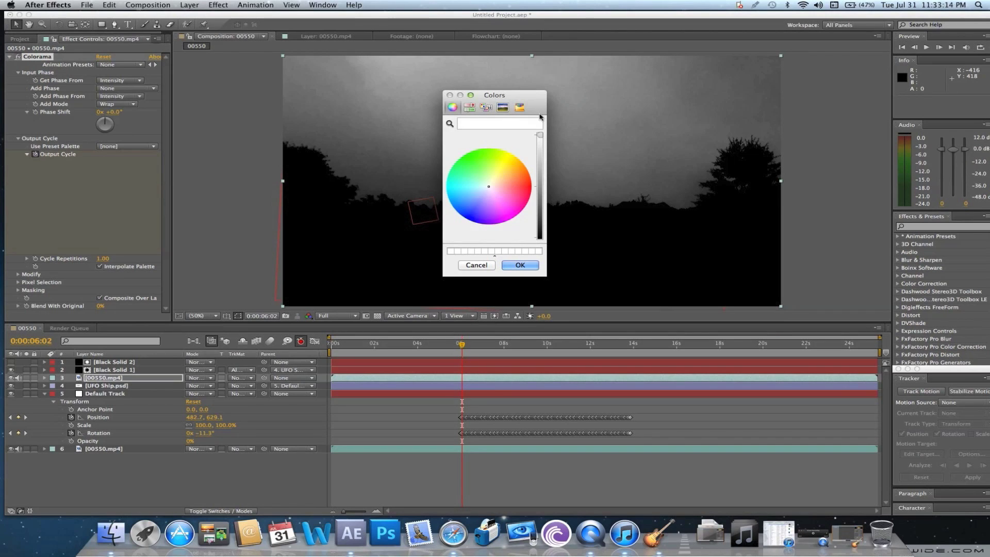
{"action": "left_click", "coordinate": [521, 265]}
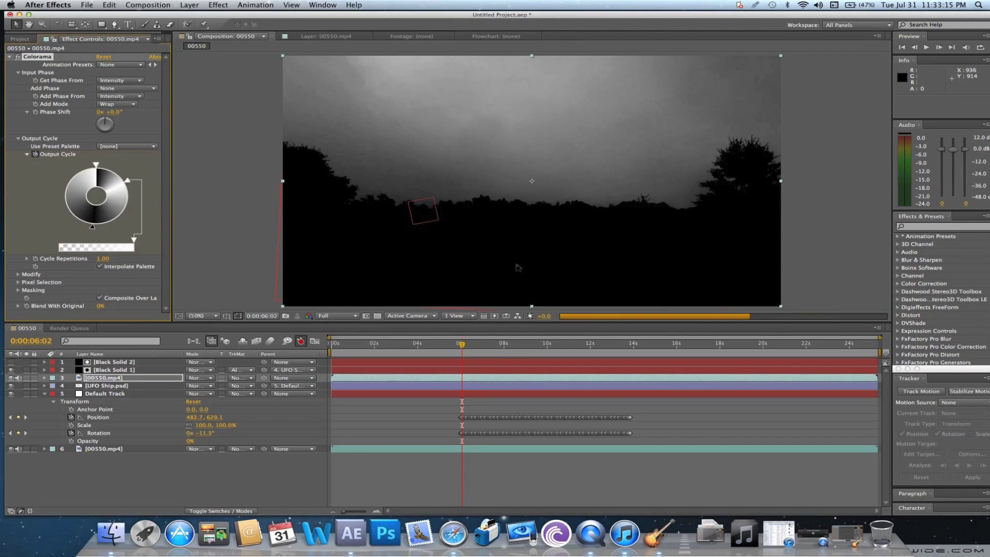
{"action": "mouse_move", "coordinate": [126, 187]}
{"action": "left_mouse_down"}
{"action": "mouse_move", "coordinate": [103, 226]}
{"action": "mouse_move", "coordinate": [65, 211]}
{"action": "mouse_move", "coordinate": [72, 187]}
{"action": "mouse_move", "coordinate": [63, 212]}
{"action": "mouse_move", "coordinate": [75, 235]}
{"action": "left_mouse_up"}
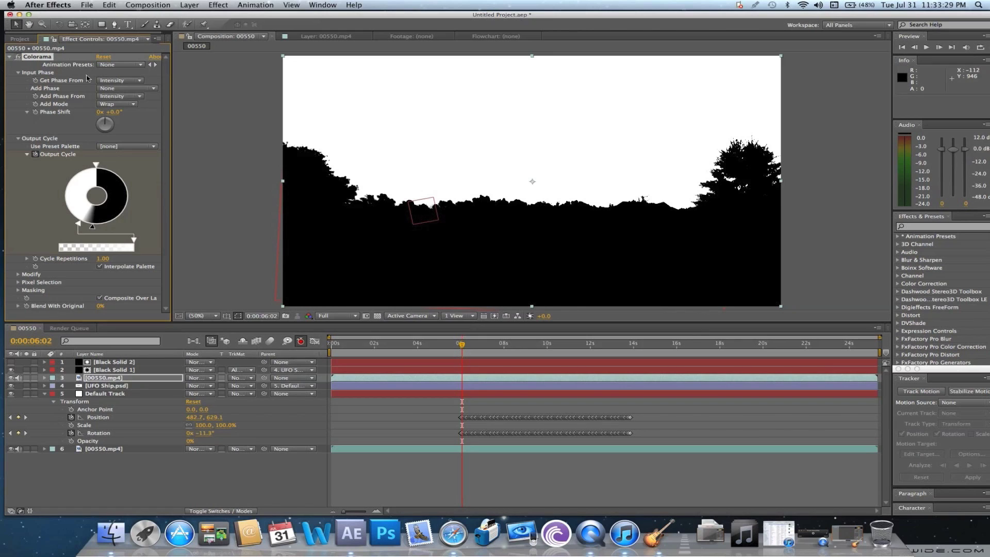
{"action": "left_click", "coordinate": [19, 39]}
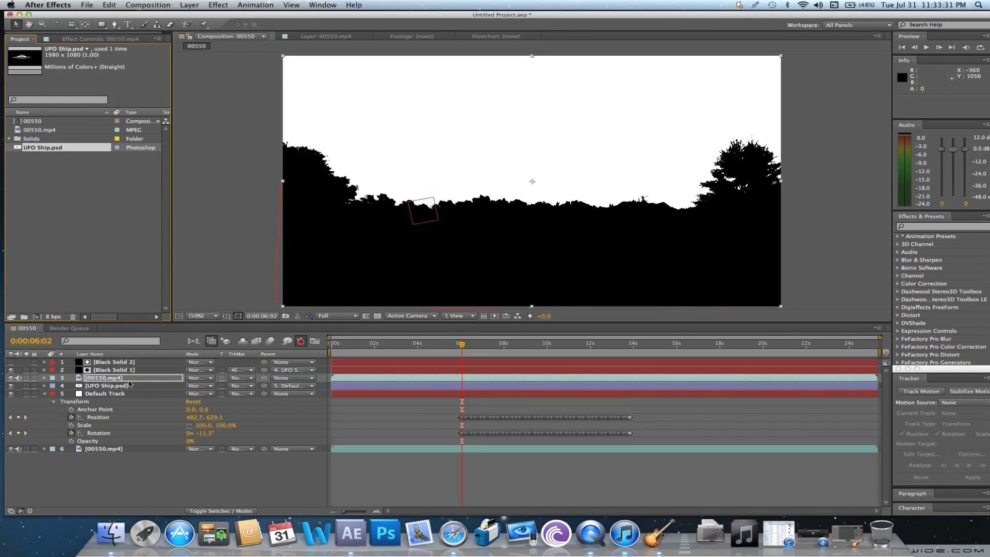
Hide the black-and-white 00550.mp4 matte layer.
{"action": "left_click", "coordinate": [129, 381]}
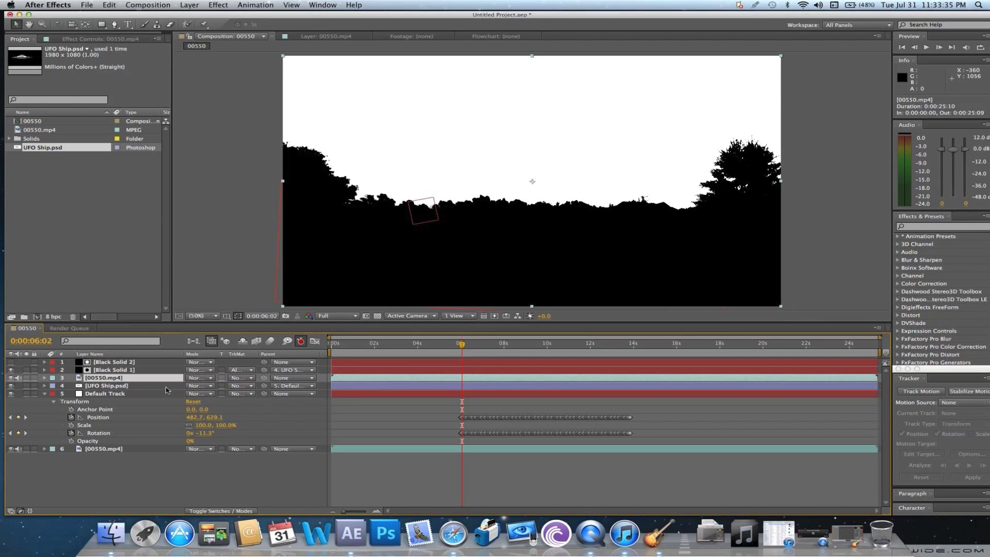
{"action": "left_click", "coordinate": [136, 387]}
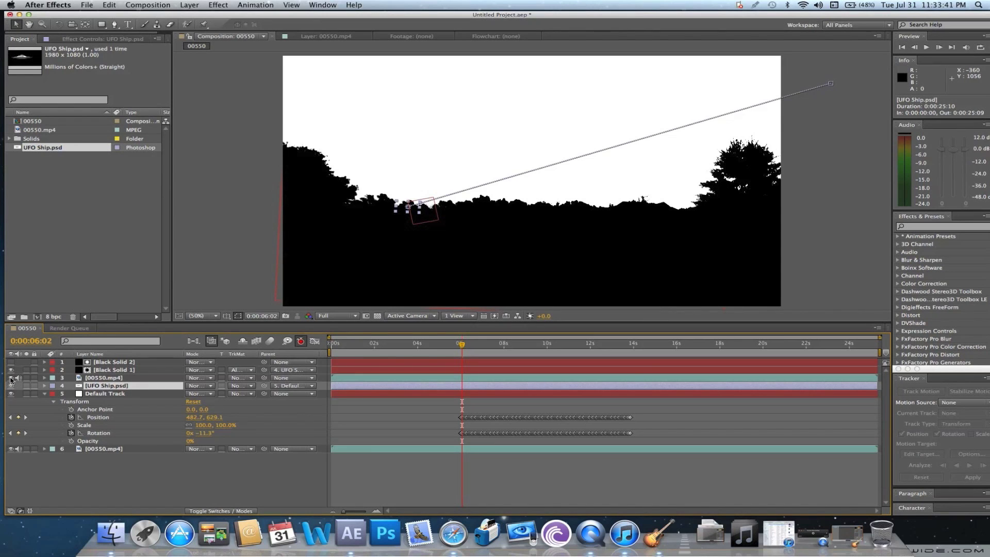
{"action": "left_click", "coordinate": [10, 378]}
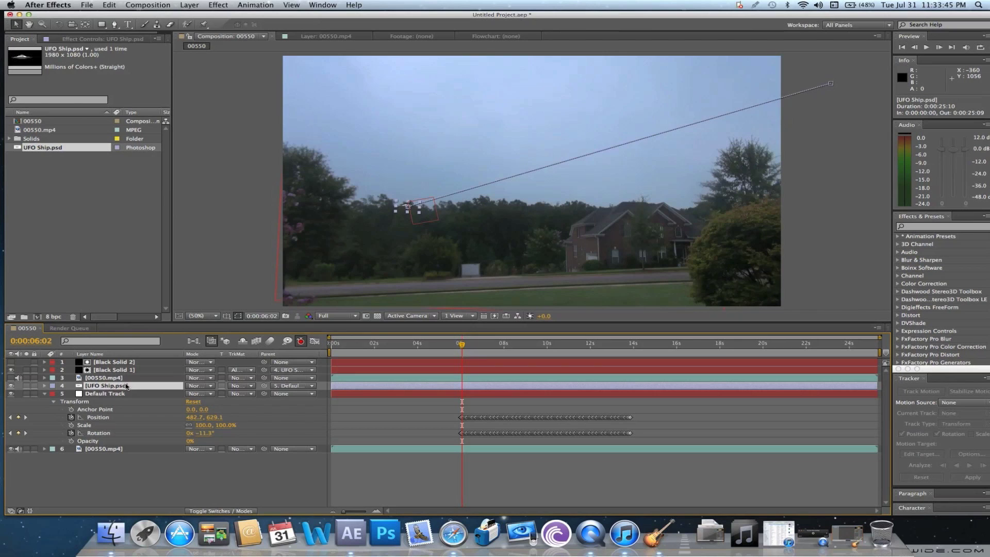
Set UFO Ship.psd's track matte to Luma Matte and preview the composite.
{"action": "left_click", "coordinate": [237, 388]}
{"action": "left_click", "coordinate": [271, 429]}
{"action": "left_click", "coordinate": [416, 423]}
{"action": "key", "text": "space"}
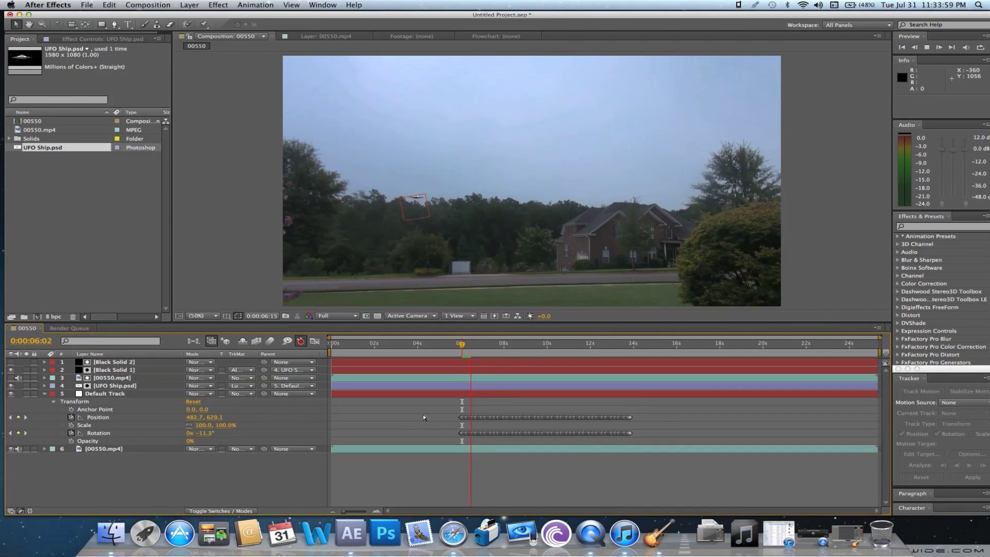
{"action": "left_click", "coordinate": [126, 388]}
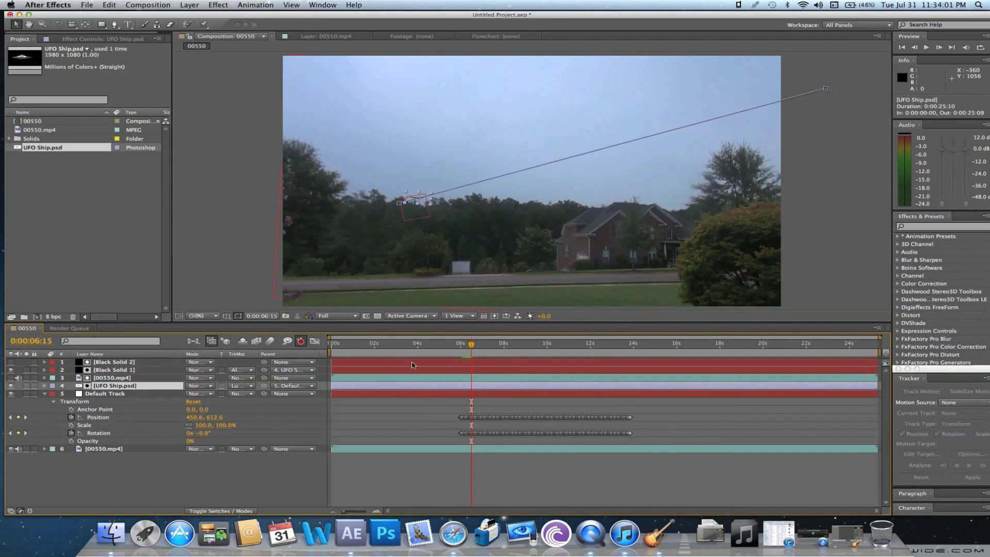
{"action": "left_click_drag", "start_coordinate": [470, 355], "coordinate": [463, 355]}
{"action": "left_click", "coordinate": [428, 426]}
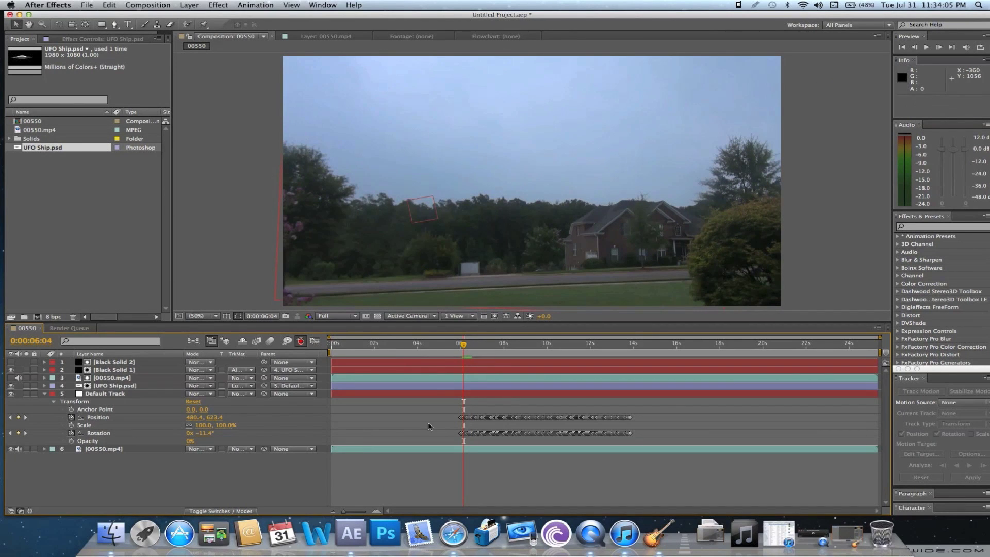
{"action": "key", "text": "KP_0"}
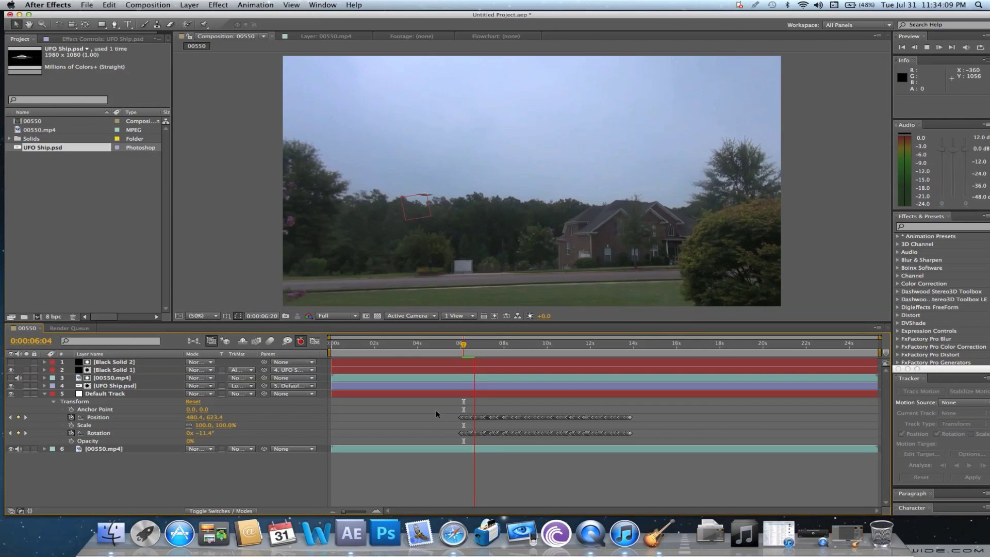
{"action": "left_click", "coordinate": [463, 353]}
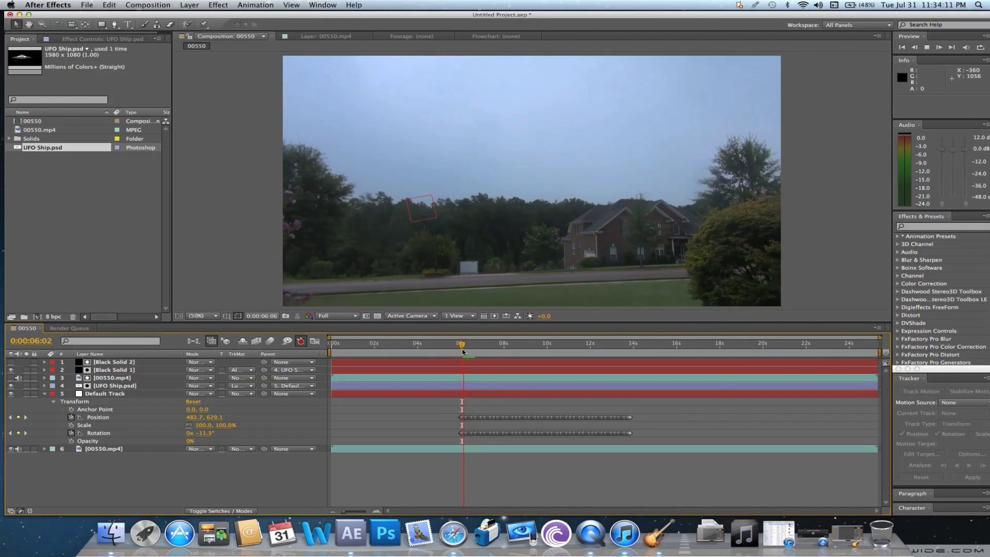
{"action": "key", "text": "space"}
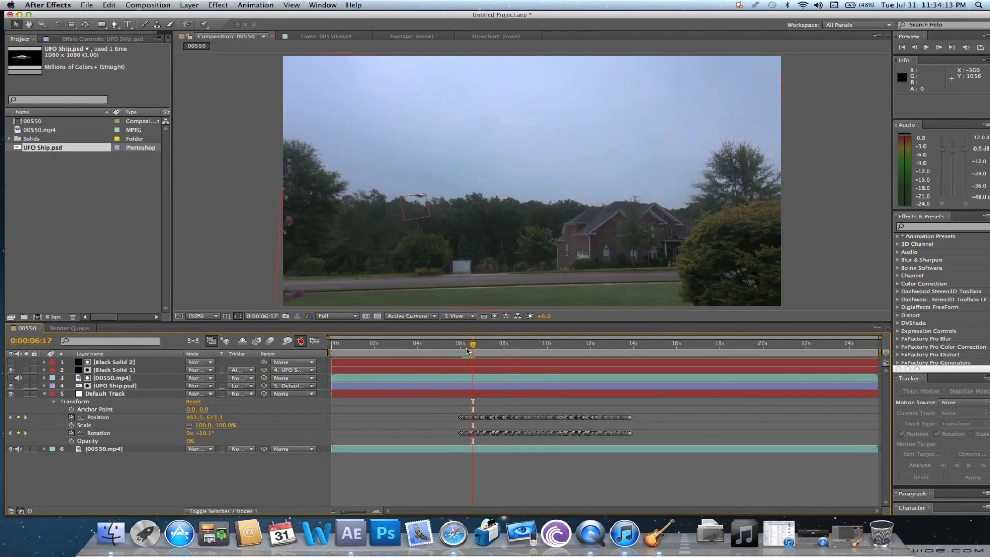
{"action": "left_click", "coordinate": [466, 351]}
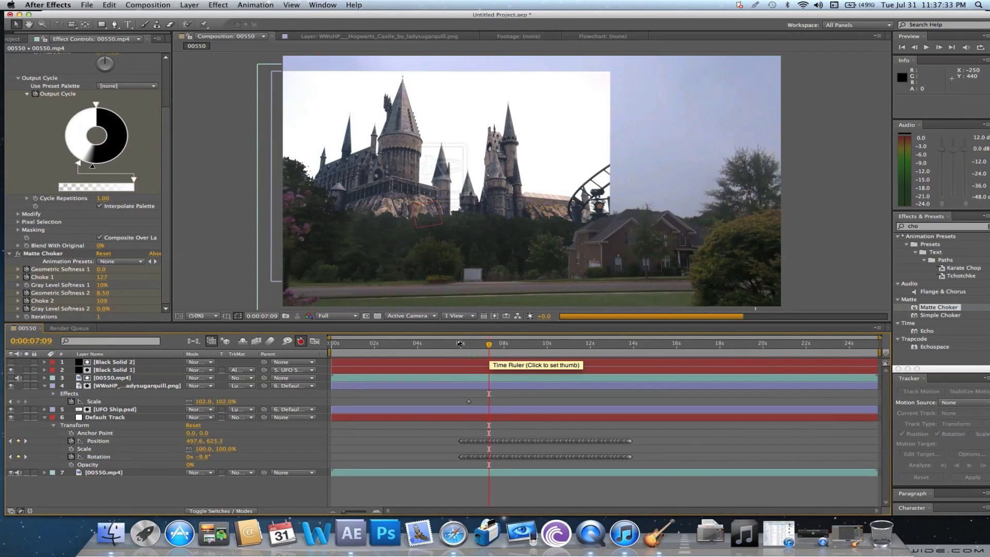
Move the current time to 0:00:06:00 to review the matted castle layer.
{"action": "left_click", "coordinate": [460, 345]}
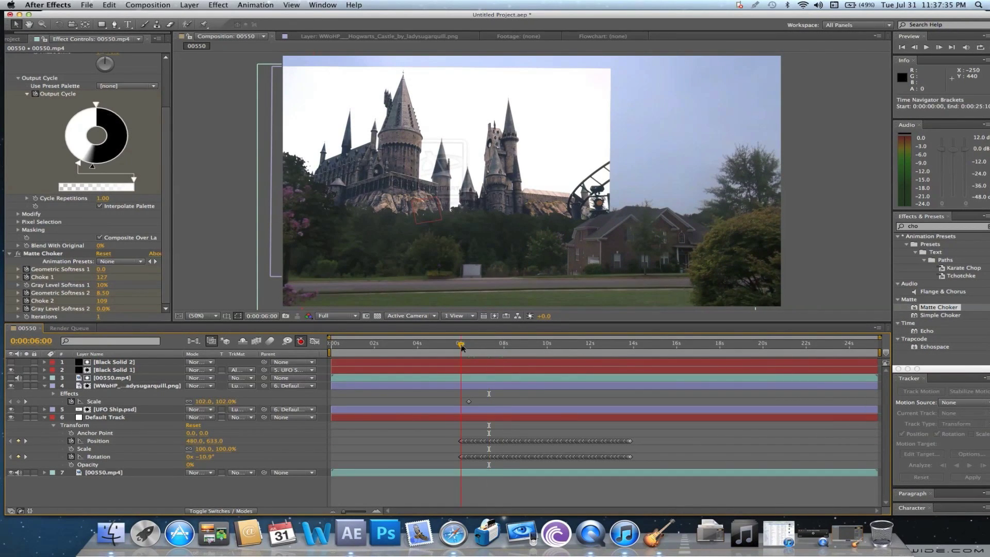